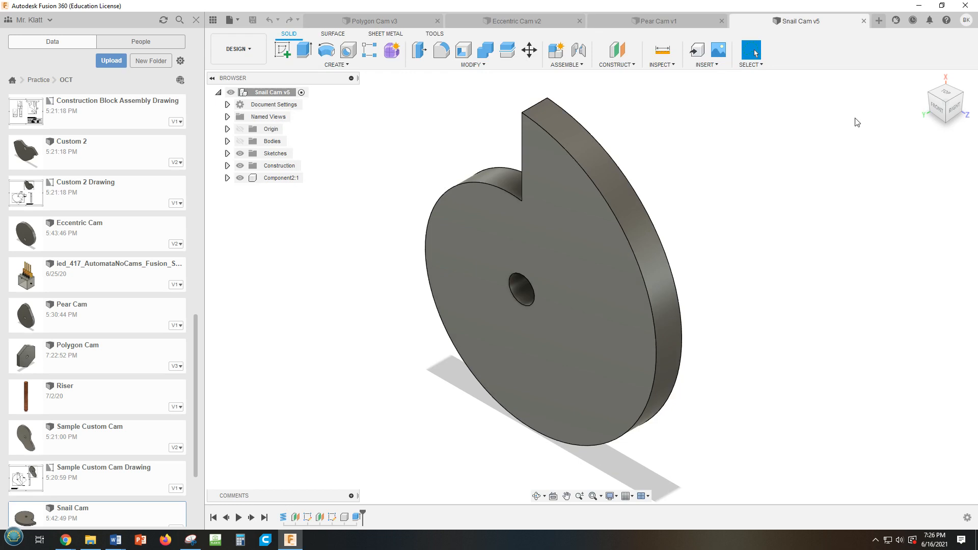
Switch to the Polygon Cam design, look straight at its hexagonal face and set that view as Front
{"action": "left_click", "coordinate": [364, 21]}
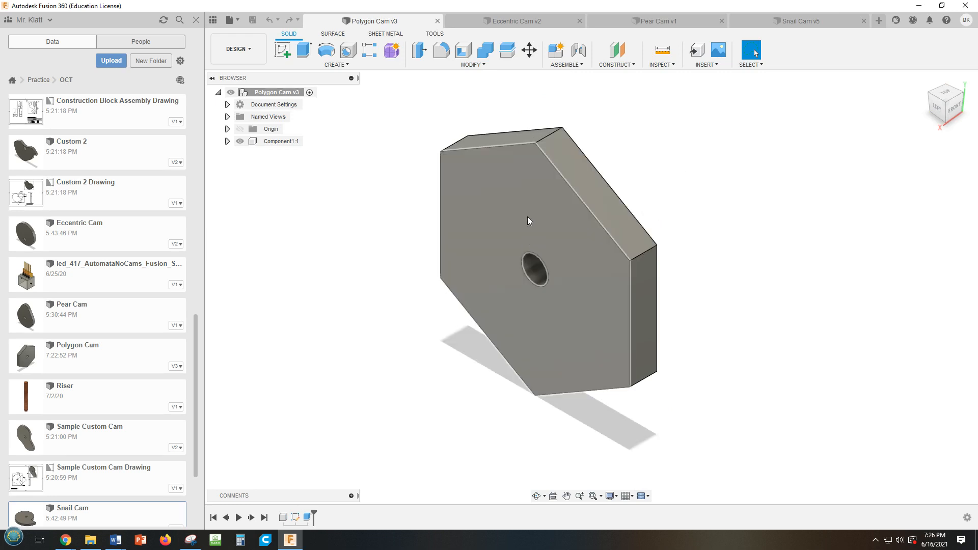
{"action": "left_click", "coordinate": [553, 497]}
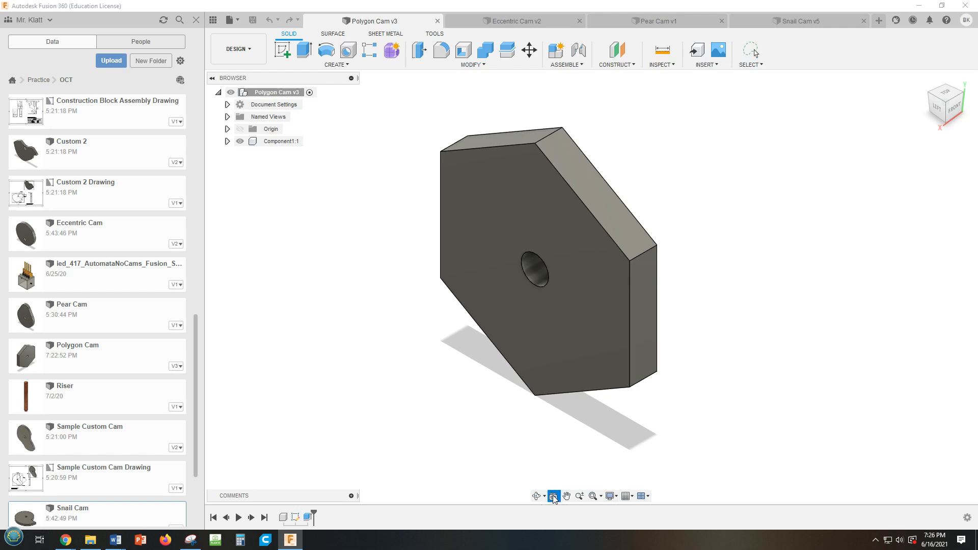
{"action": "left_click", "coordinate": [566, 321]}
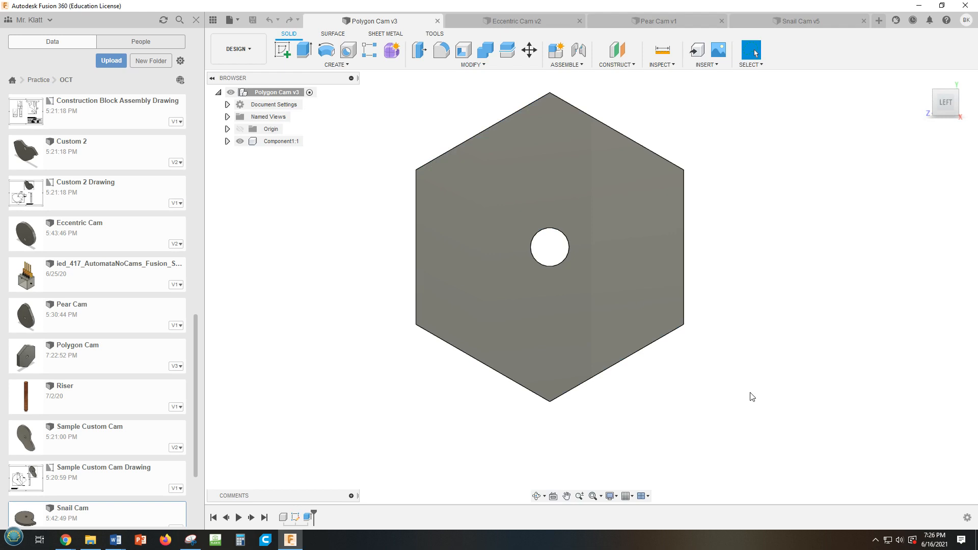
{"action": "mouse_move", "coordinate": [947, 107]}
{"action": "mouse_move", "coordinate": [811, 307]}
{"action": "middle_mouse_down"}
{"action": "mouse_move", "coordinate": [801, 301]}
{"action": "mouse_move", "coordinate": [806, 323]}
{"action": "middle_mouse_up"}
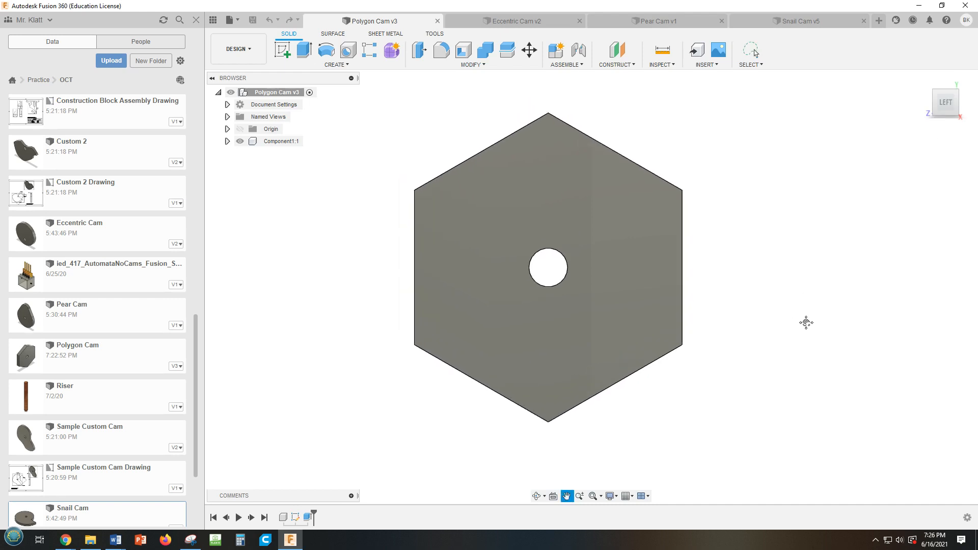
{"action": "left_click", "coordinate": [552, 497]}
{"action": "left_click", "coordinate": [567, 365]}
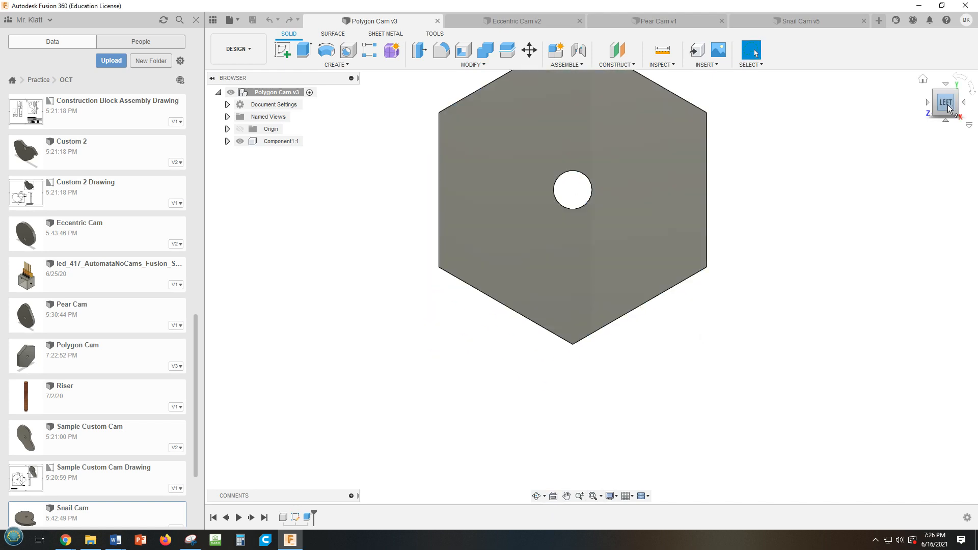
{"action": "left_click", "coordinate": [968, 125]}
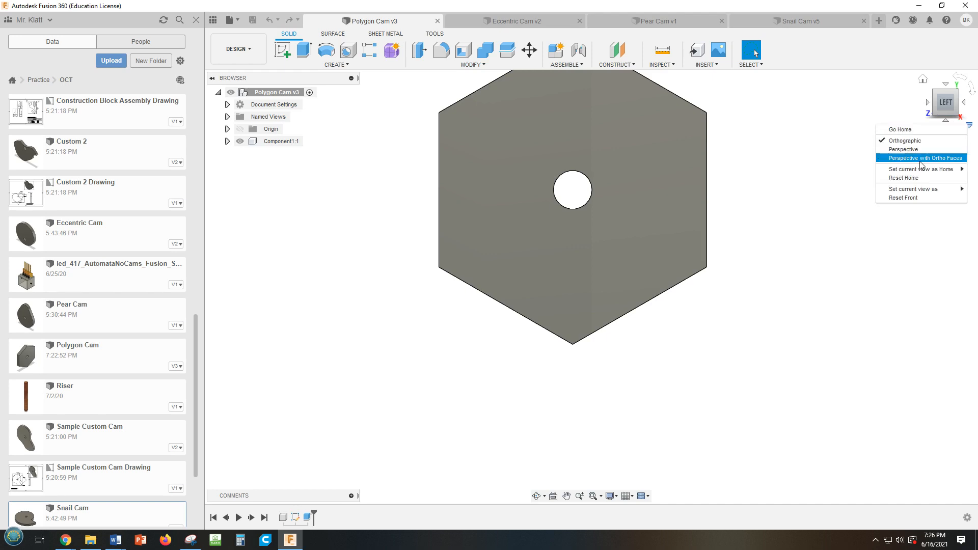
{"action": "mouse_move", "coordinate": [907, 192]}
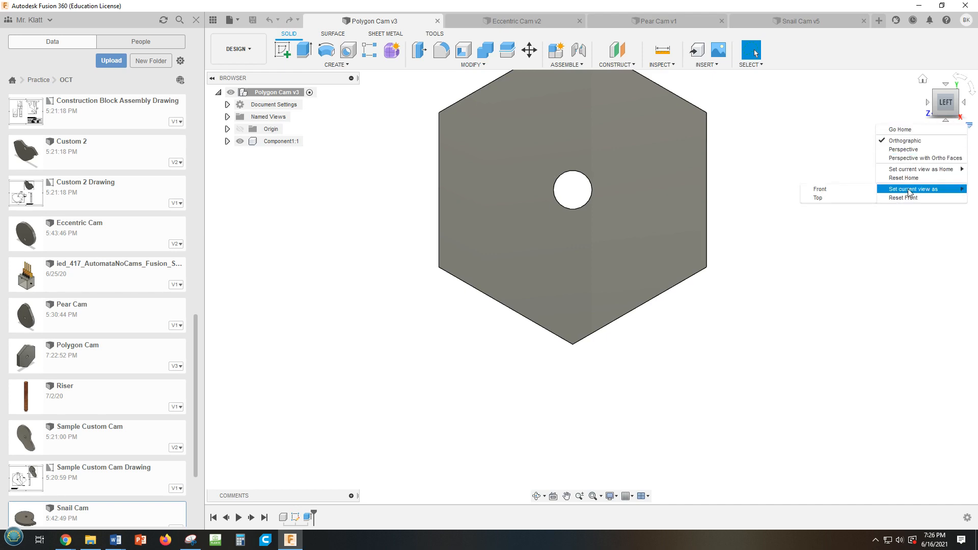
{"action": "left_click", "coordinate": [833, 193]}
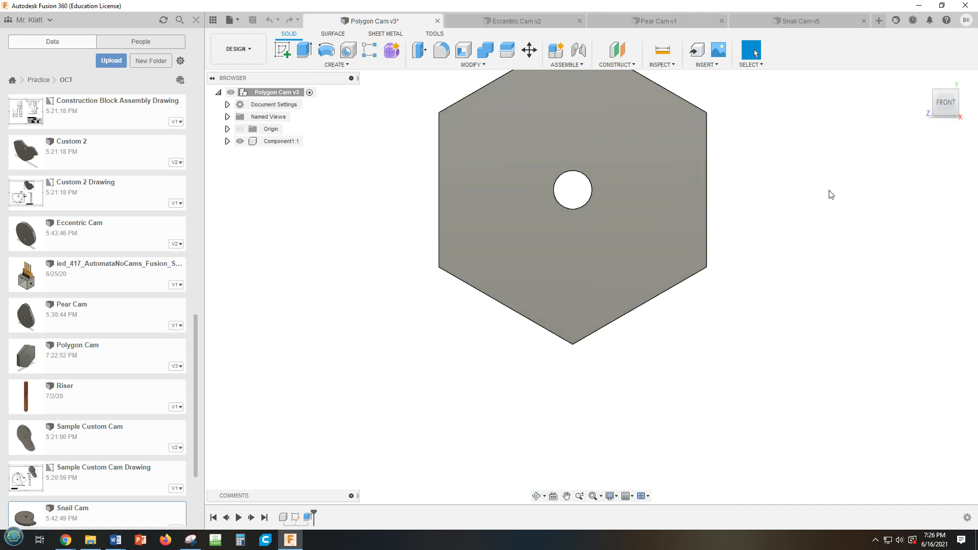
{"action": "middle_click_drag", "start_coordinate": [792, 286], "coordinate": [781, 322]}
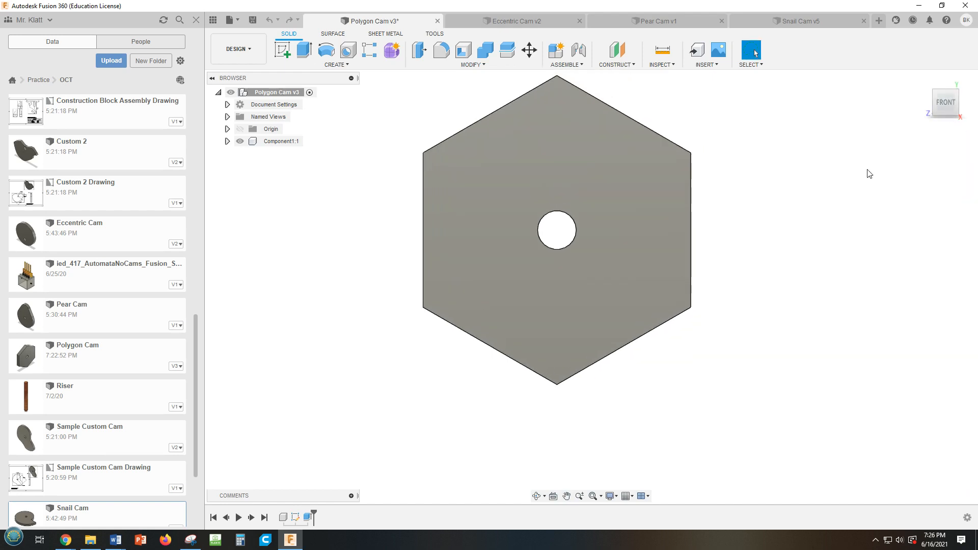
Tilt the hexagonal cam to an angled view and set that orientation as Front
{"action": "middle_click_drag", "start_coordinate": [835, 203], "coordinate": [738, 246], "text": "shift"}
{"action": "scroll", "coordinate": [775, 260], "scroll_direction": "up", "scroll_amount": 1}
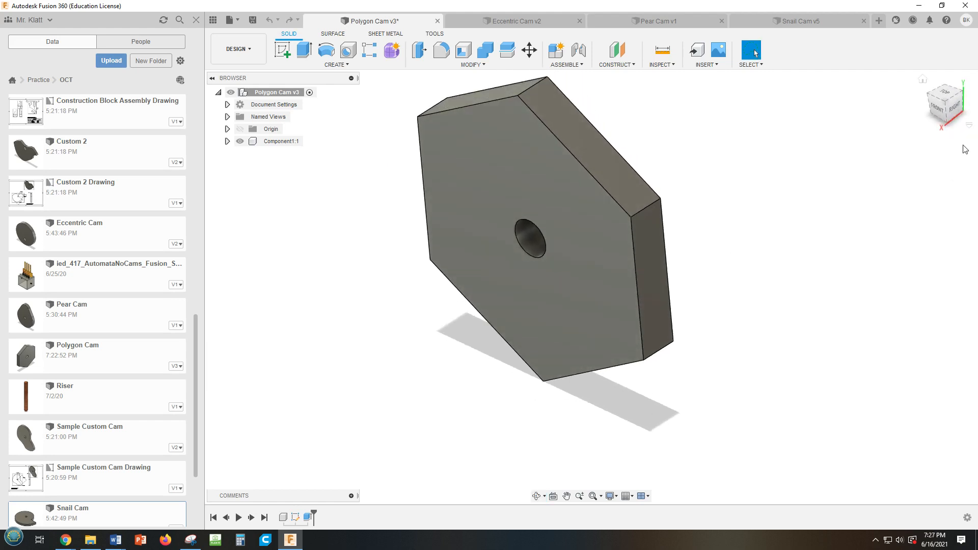
{"action": "left_click", "coordinate": [969, 126]}
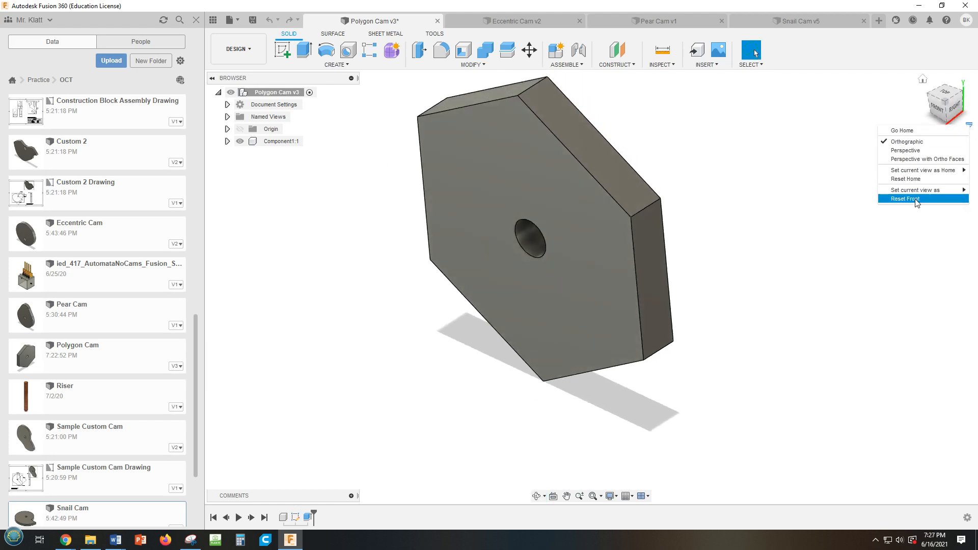
{"action": "mouse_move", "coordinate": [916, 190]}
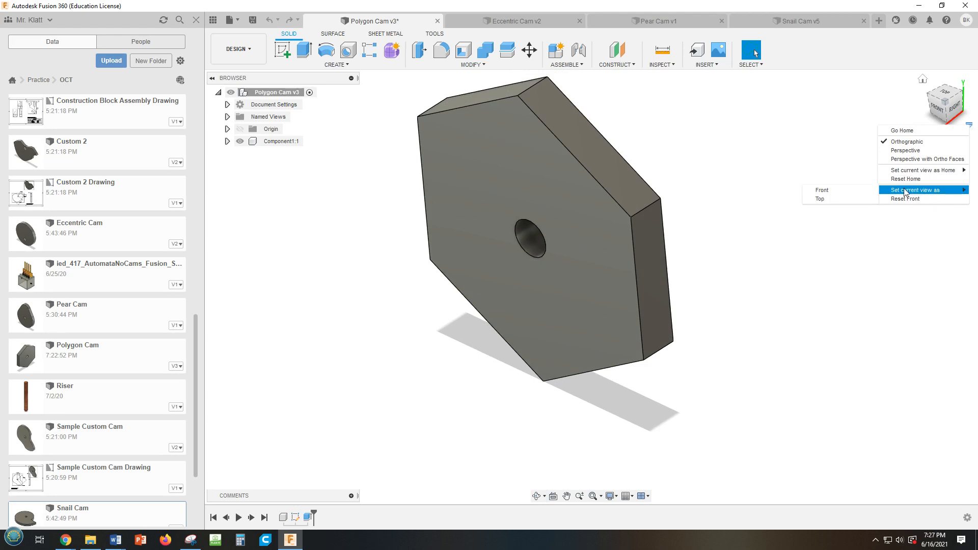
{"action": "left_click", "coordinate": [865, 193]}
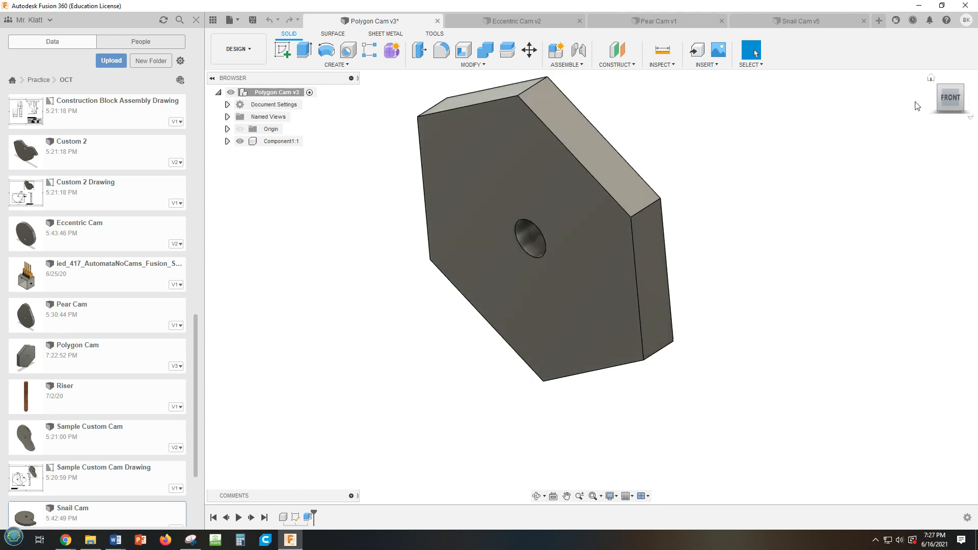
{"action": "middle_click_drag", "start_coordinate": [874, 158], "coordinate": [953, 93], "text": "shift"}
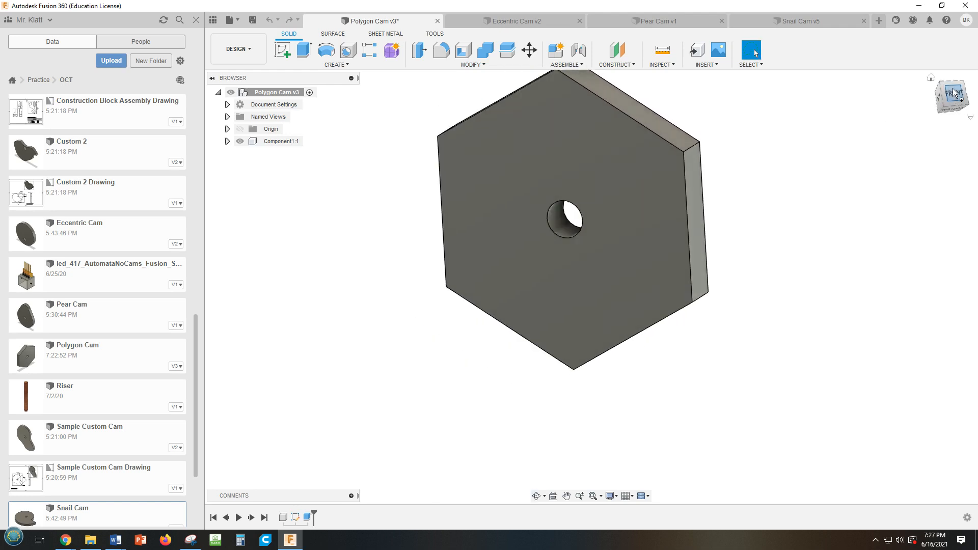
{"action": "left_click", "coordinate": [953, 93]}
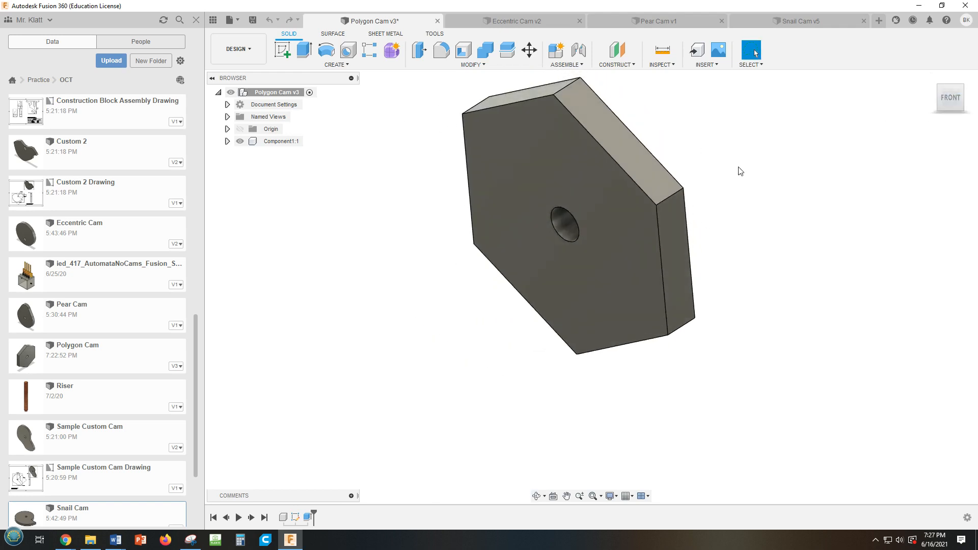
{"action": "middle_click_drag", "start_coordinate": [753, 185], "coordinate": [714, 216]}
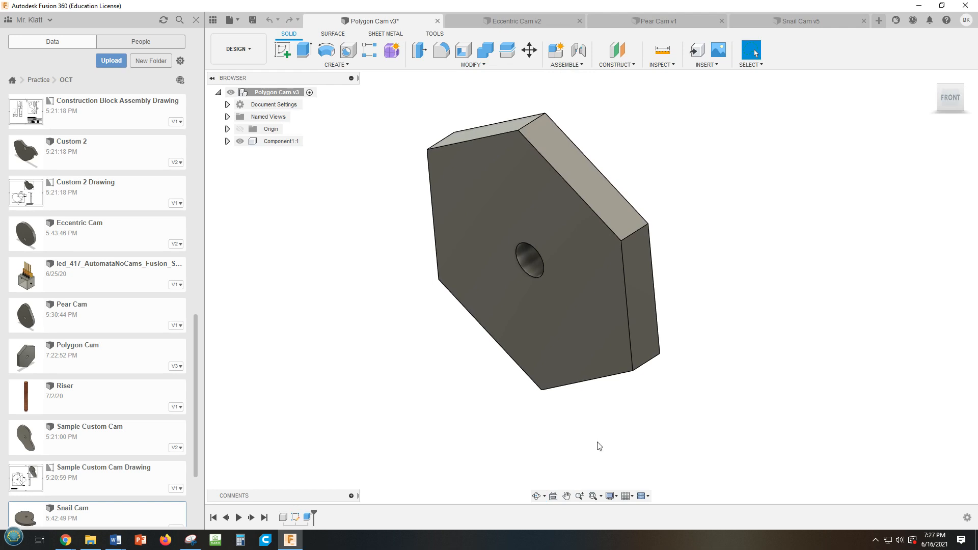
Look straight at the cam's hexagonal face again and redefine the Front view from it
{"action": "left_click", "coordinate": [553, 497]}
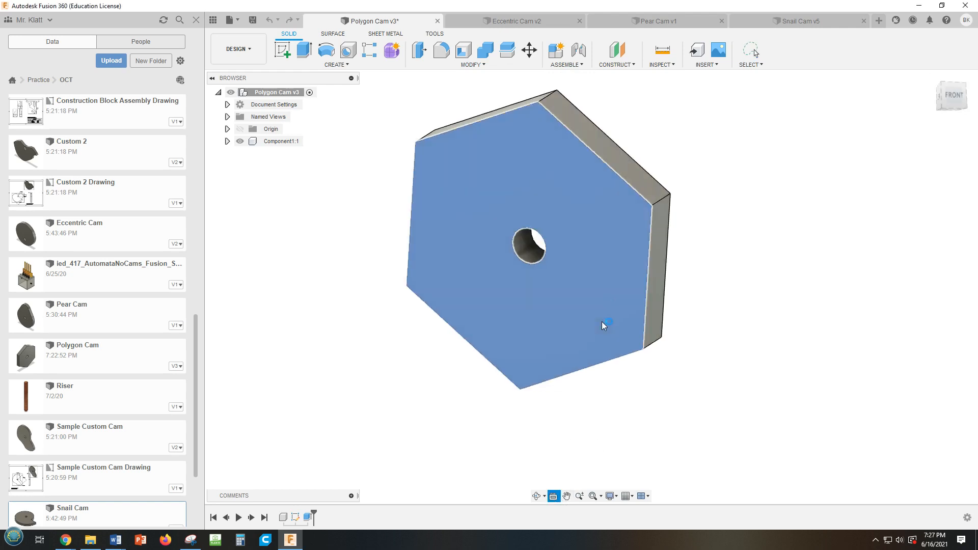
{"action": "left_click", "coordinate": [601, 322]}
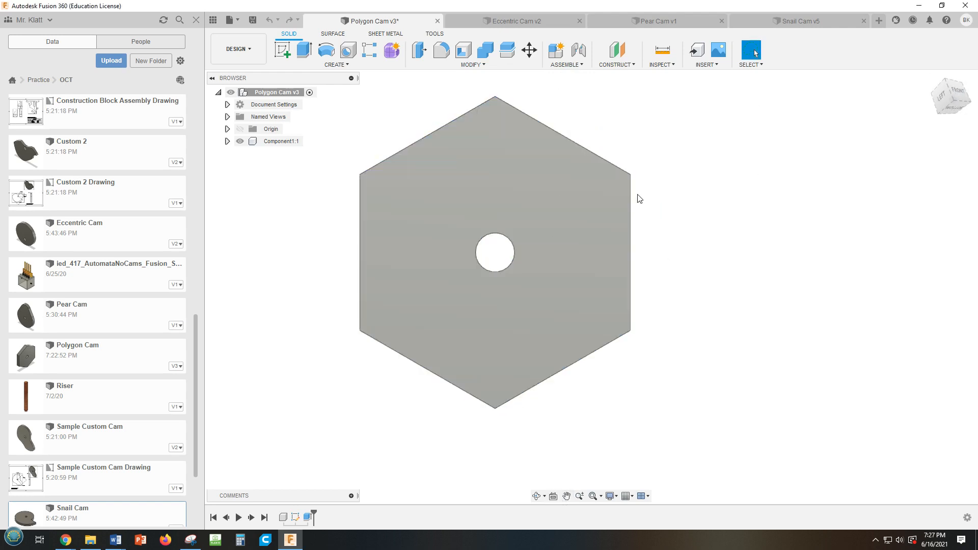
{"action": "left_click", "coordinate": [972, 119]}
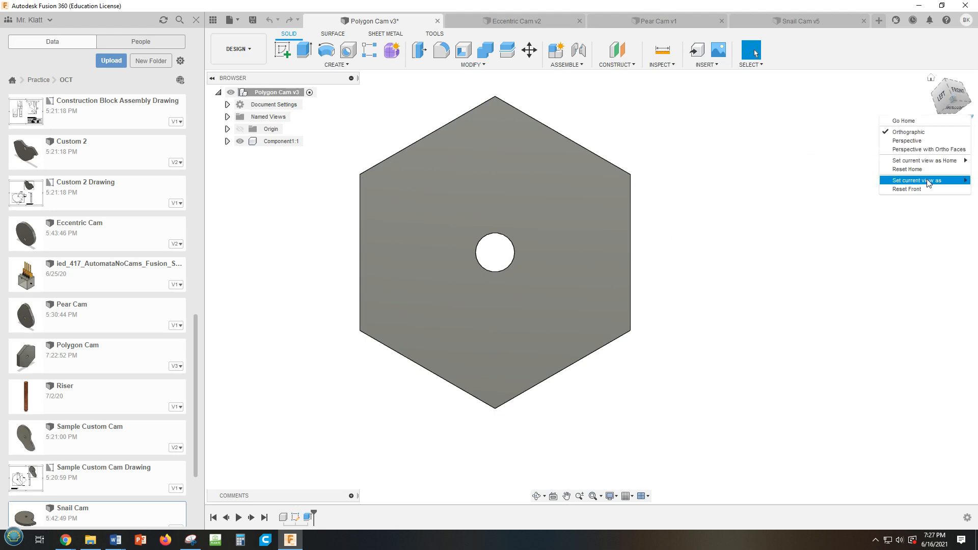
{"action": "mouse_move", "coordinate": [928, 182]}
{"action": "left_click", "coordinate": [830, 180]}
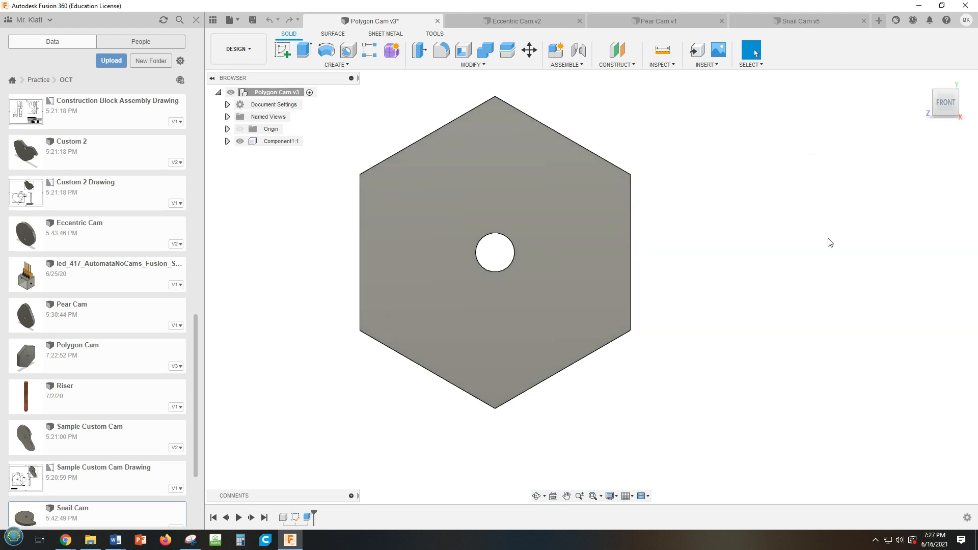
Save the cam as a new version and create a new full-assembly drawing from the design with the CHS Standard ASME template
{"action": "left_click", "coordinate": [253, 21]}
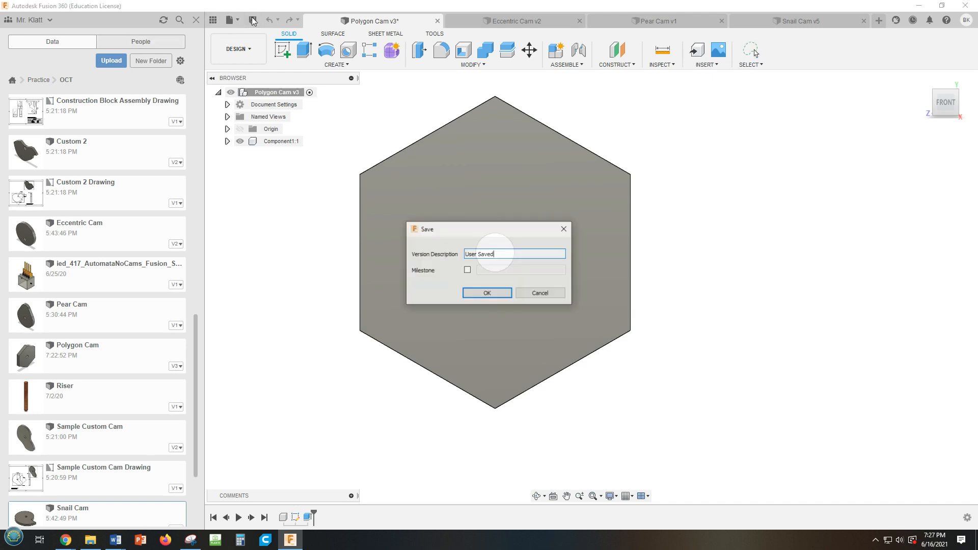
{"action": "left_click", "coordinate": [484, 292]}
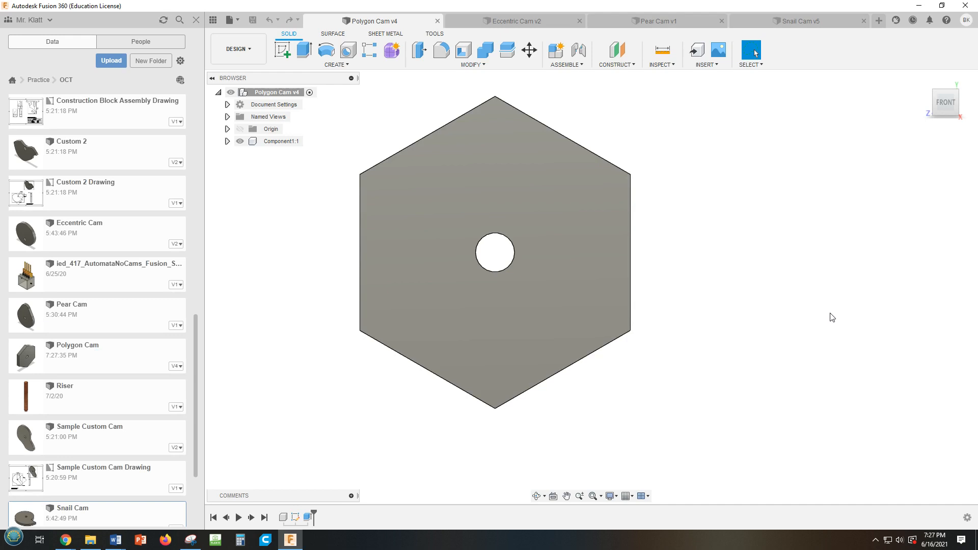
{"action": "left_click", "coordinate": [246, 50]}
{"action": "mouse_move", "coordinate": [250, 180]}
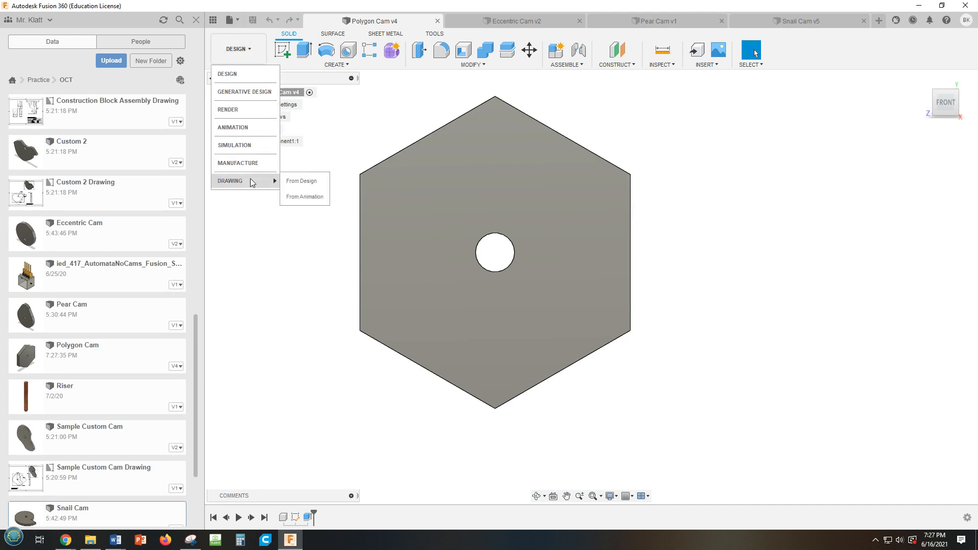
{"action": "left_click", "coordinate": [307, 181]}
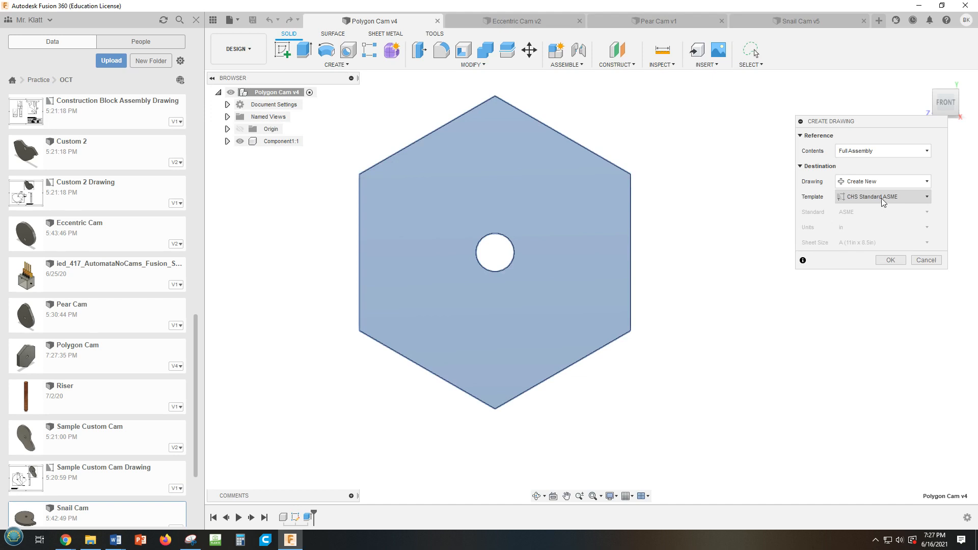
{"action": "left_click", "coordinate": [890, 260]}
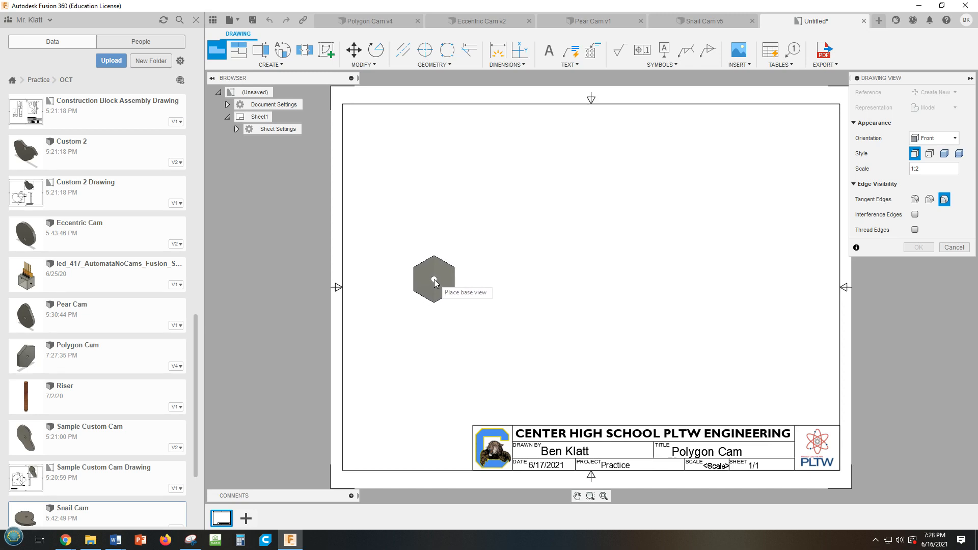
Place the cam's front base view on the left half of the sheet at a scale of 1.5
{"action": "double_click", "coordinate": [926, 171]}
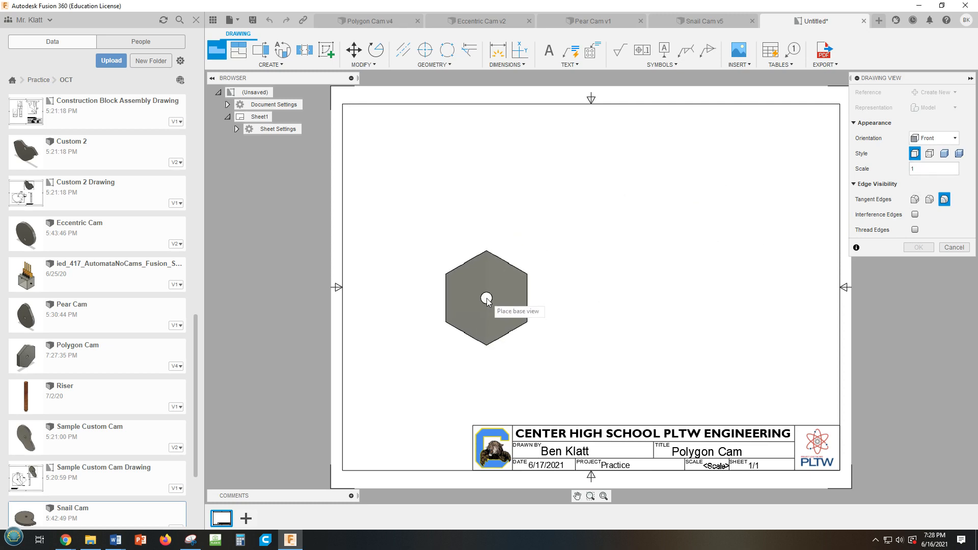
{"action": "left_click", "coordinate": [922, 173]}
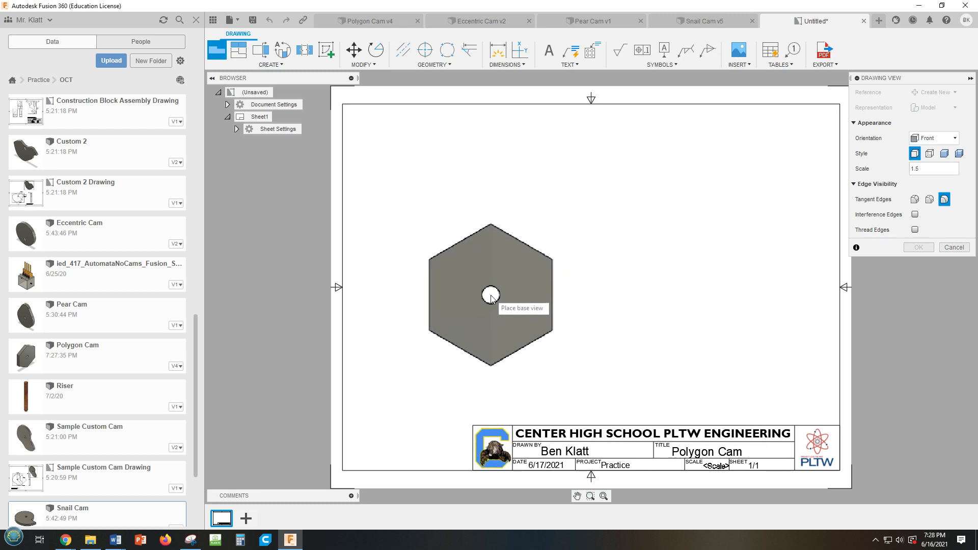
{"action": "left_click", "coordinate": [447, 317]}
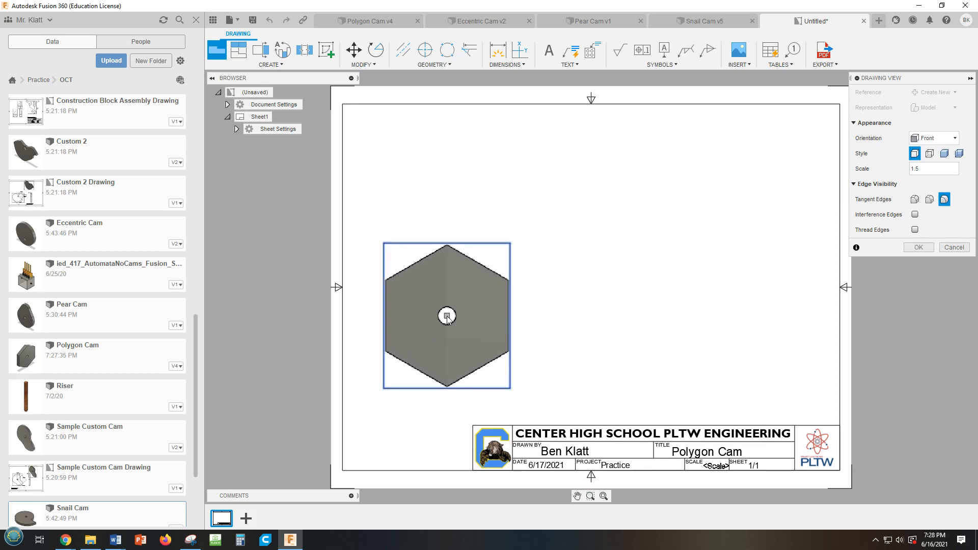
{"action": "left_click", "coordinate": [928, 247]}
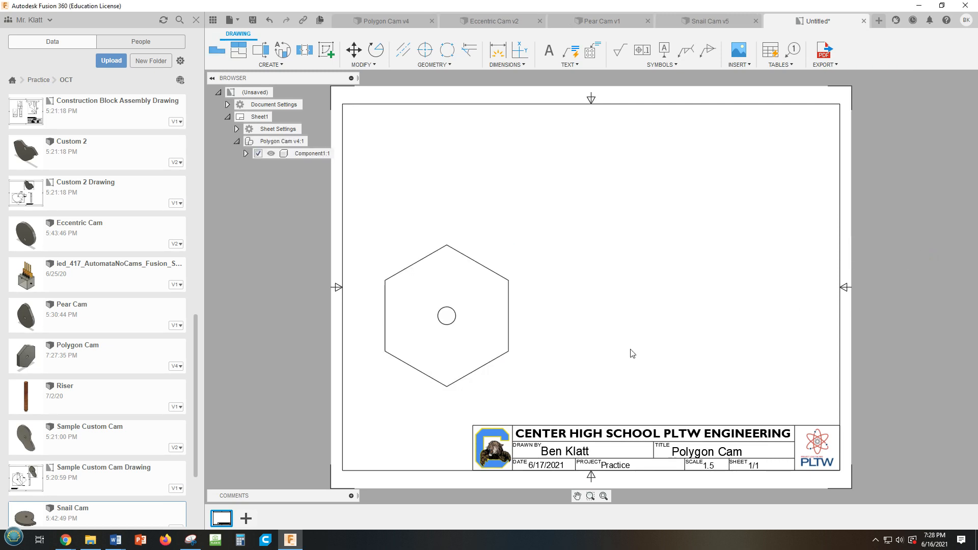
Project a side view to the right of the front view and an isometric view at the sheet's upper right
{"action": "left_click", "coordinate": [237, 50]}
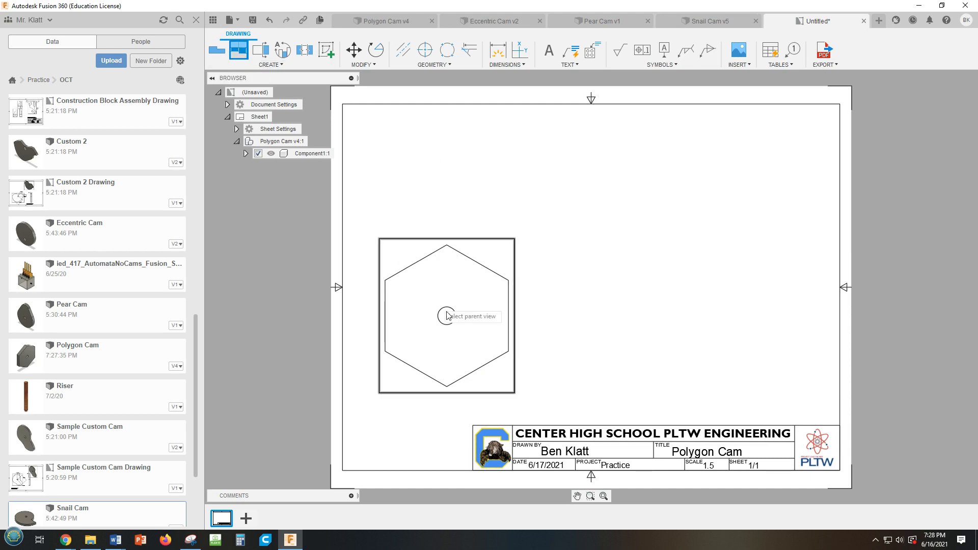
{"action": "left_click", "coordinate": [421, 342]}
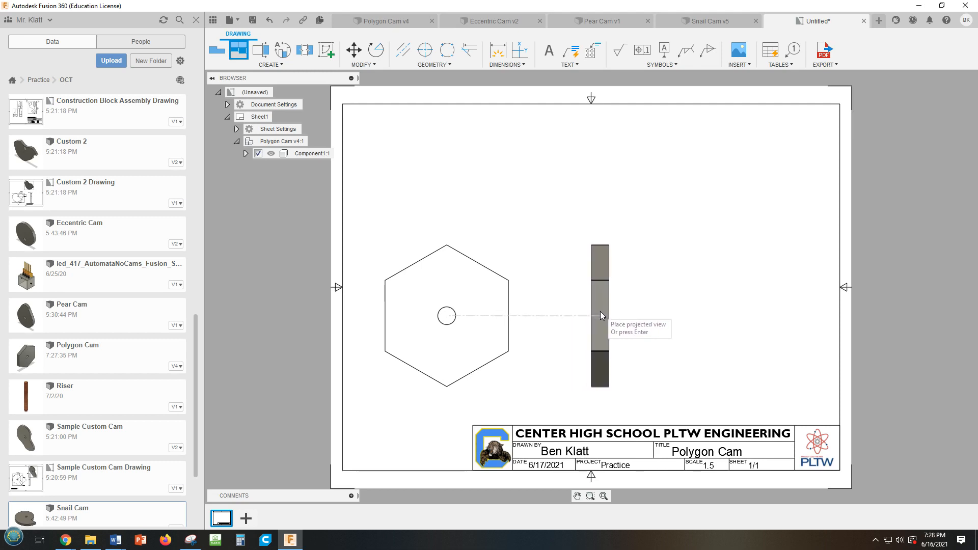
{"action": "left_click", "coordinate": [600, 311]}
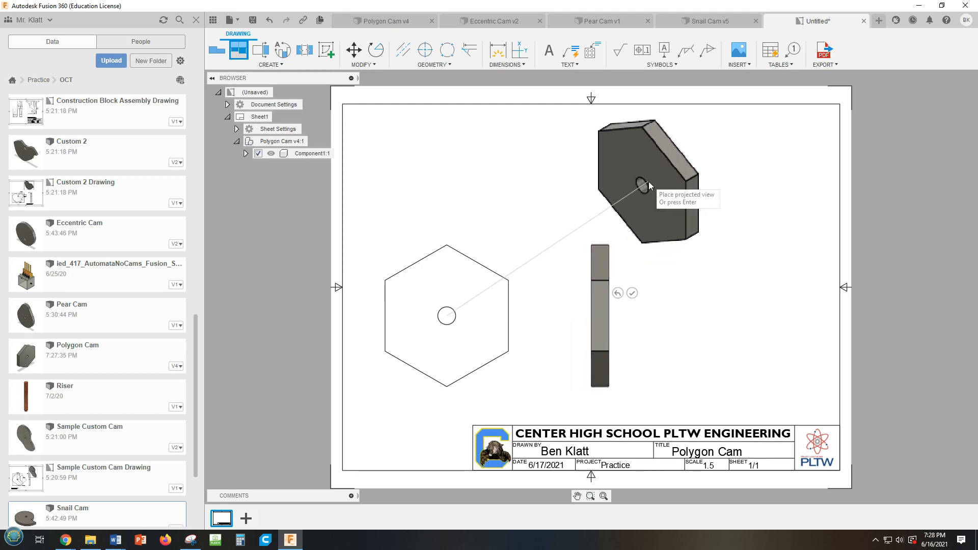
{"action": "left_click", "coordinate": [677, 180]}
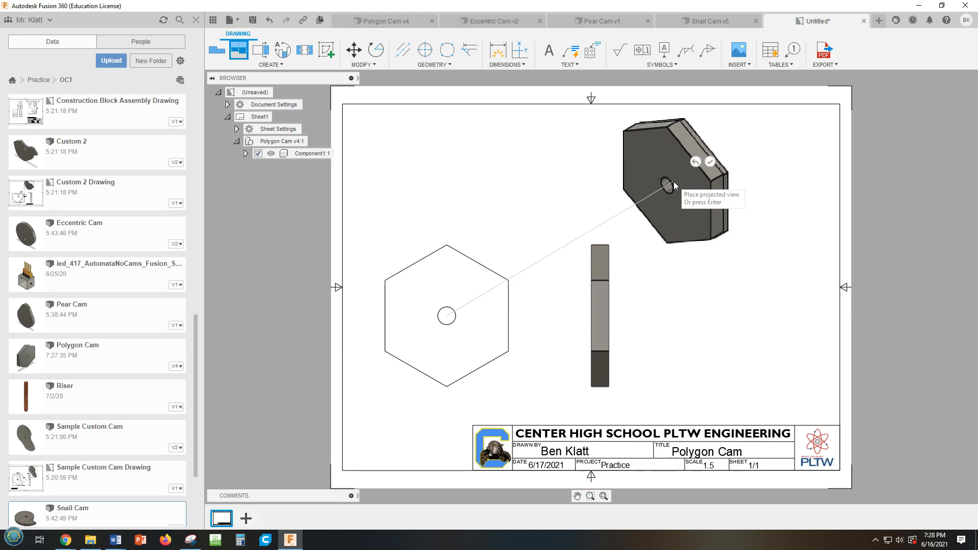
{"action": "left_click", "coordinate": [710, 162]}
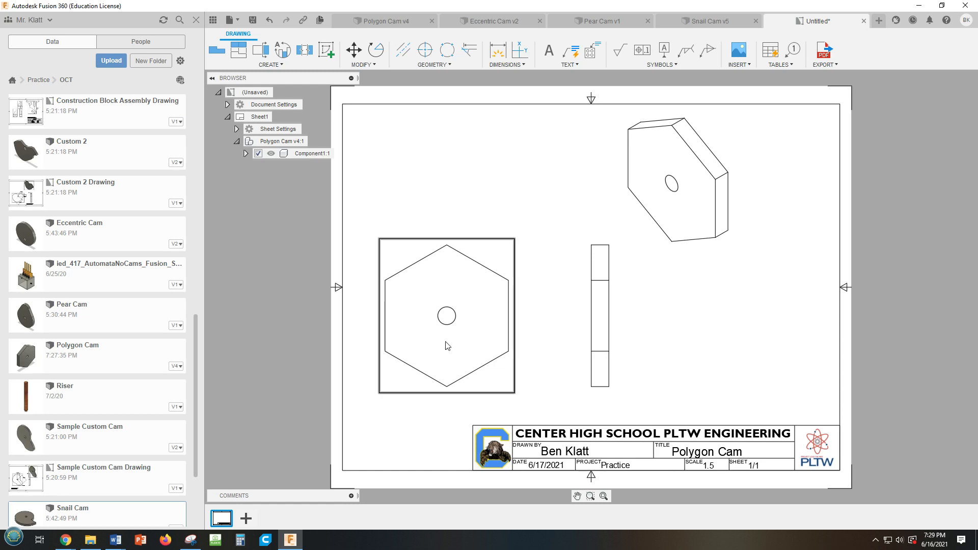
Change the front base view's style to show both visible and hidden edges
{"action": "double_click", "coordinate": [469, 334]}
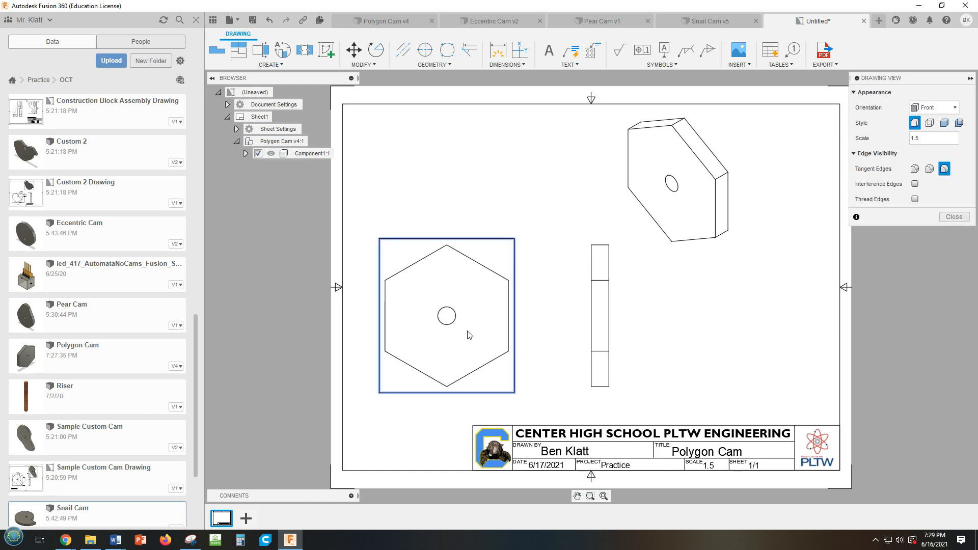
{"action": "left_click", "coordinate": [930, 124]}
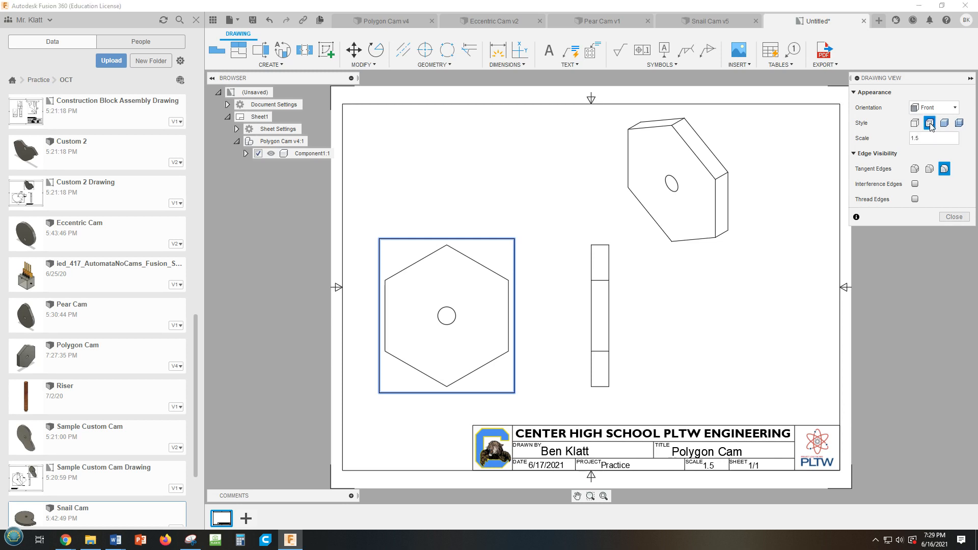
{"action": "left_click", "coordinate": [954, 217]}
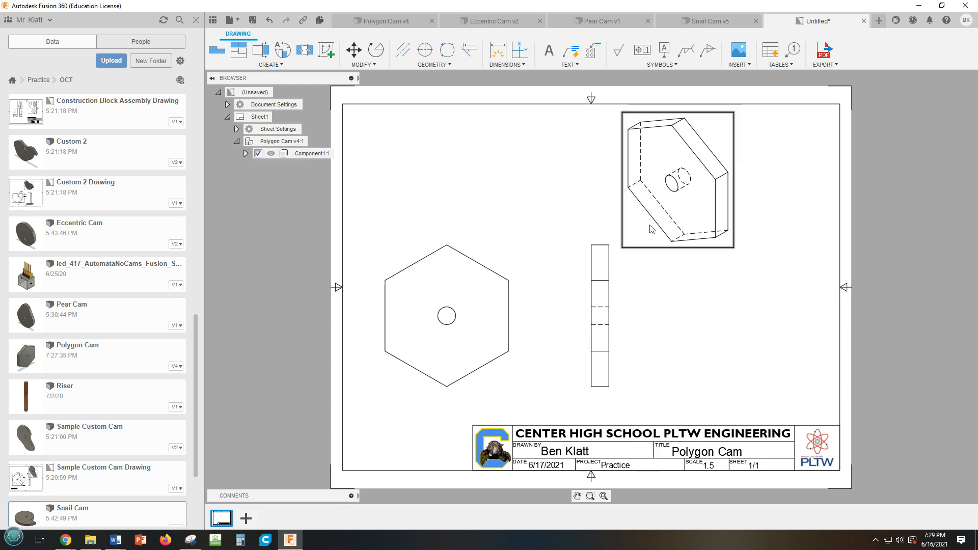
Change the isometric view's style to shaded without hidden edges
{"action": "left_click", "coordinate": [639, 240]}
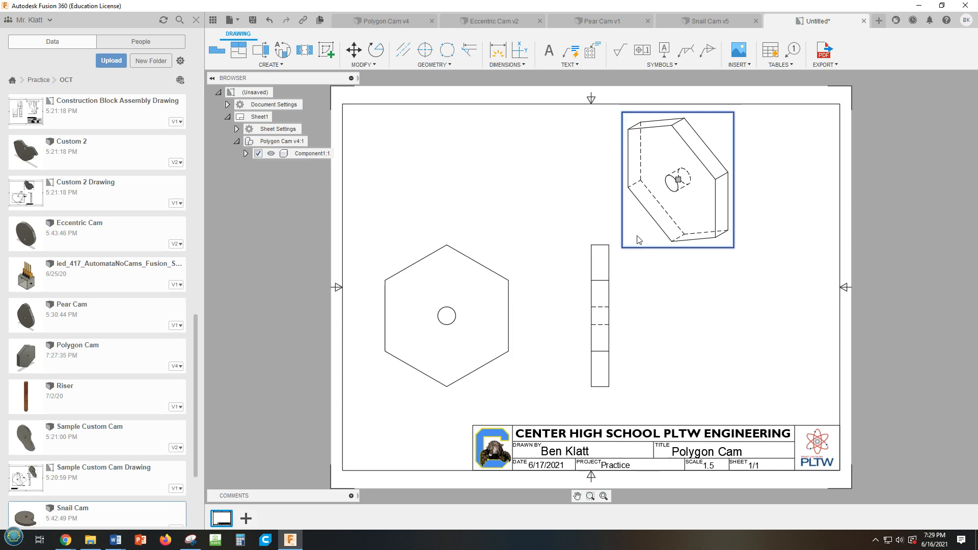
{"action": "double_click", "coordinate": [639, 240]}
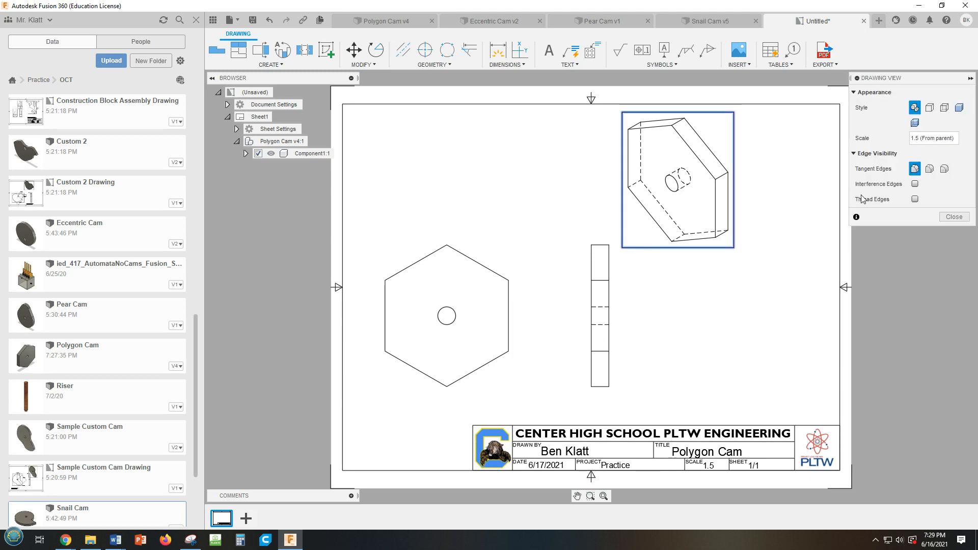
{"action": "left_click", "coordinate": [959, 108]}
{"action": "left_click", "coordinate": [952, 217]}
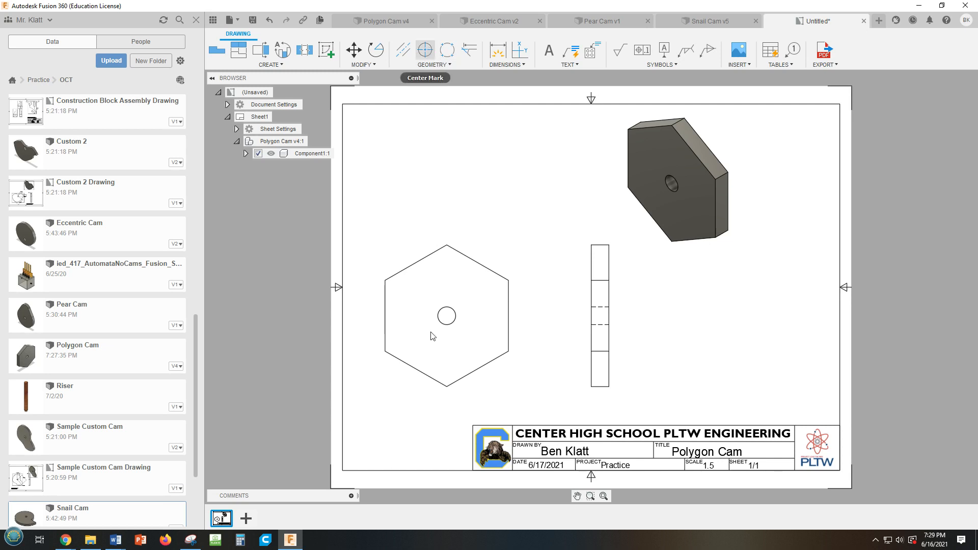
Add a center mark to the front view's hole and a centerline between the hole's hidden edges in the side view
{"action": "left_click", "coordinate": [448, 324]}
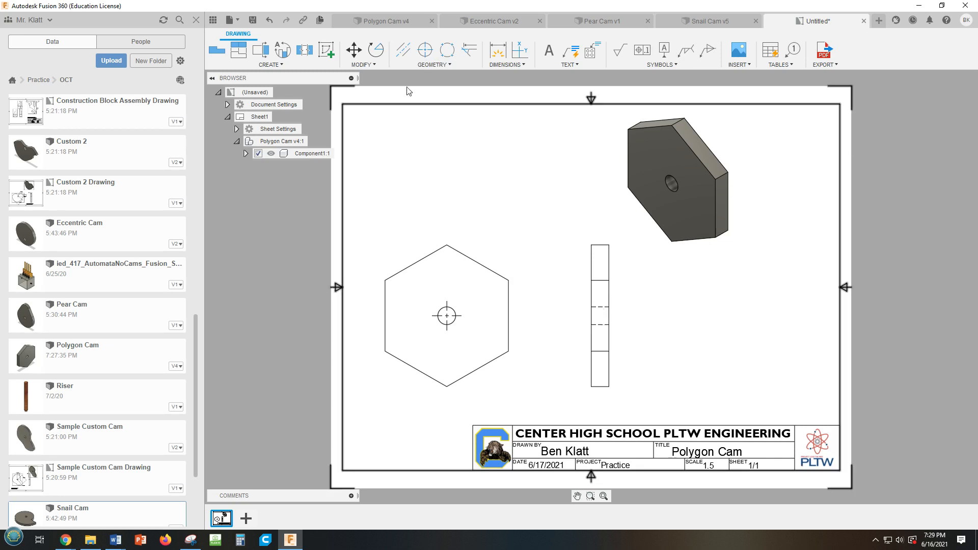
{"action": "left_click", "coordinate": [403, 50]}
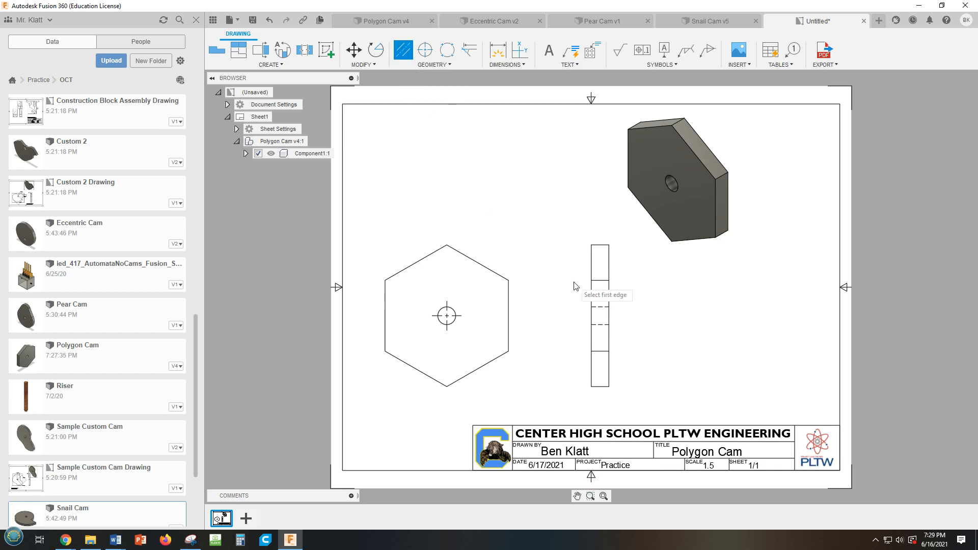
{"action": "left_click", "coordinate": [603, 307]}
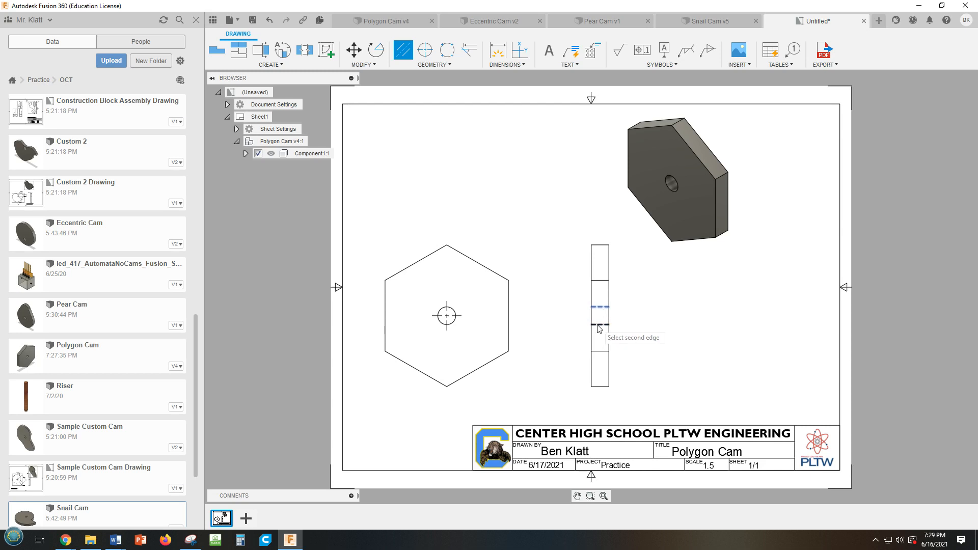
{"action": "left_click", "coordinate": [600, 325]}
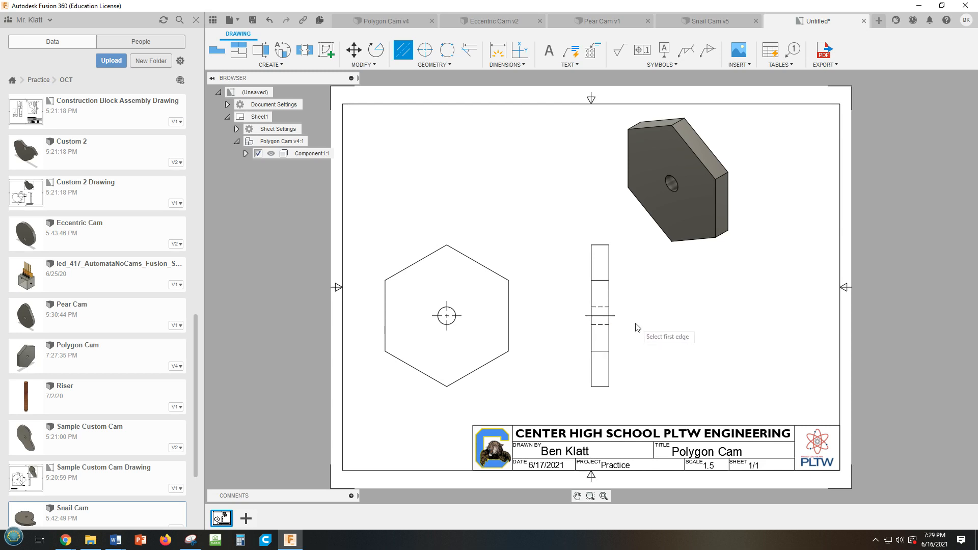
{"action": "scroll", "coordinate": [628, 328], "scroll_direction": "up", "scroll_amount": 1}
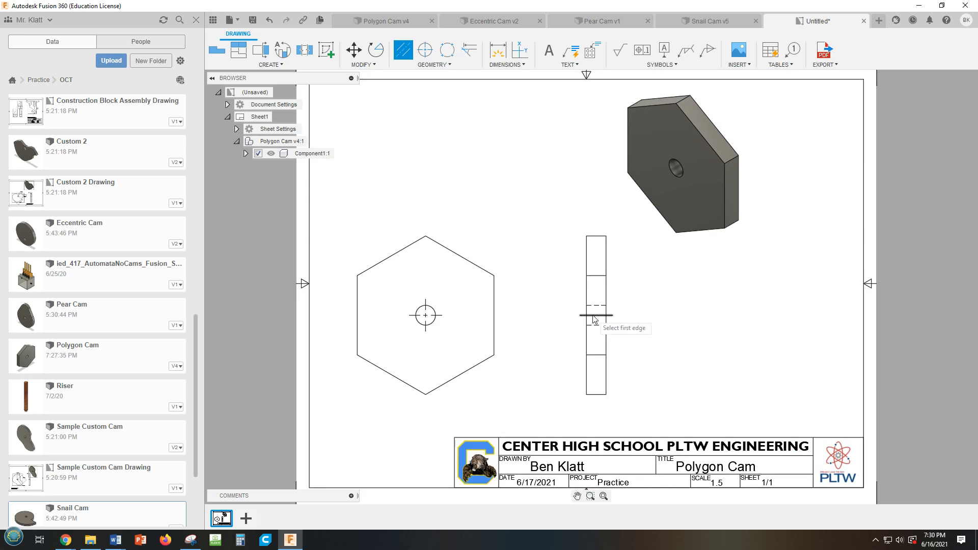
{"action": "scroll", "coordinate": [632, 322], "scroll_direction": "down", "scroll_amount": 2}
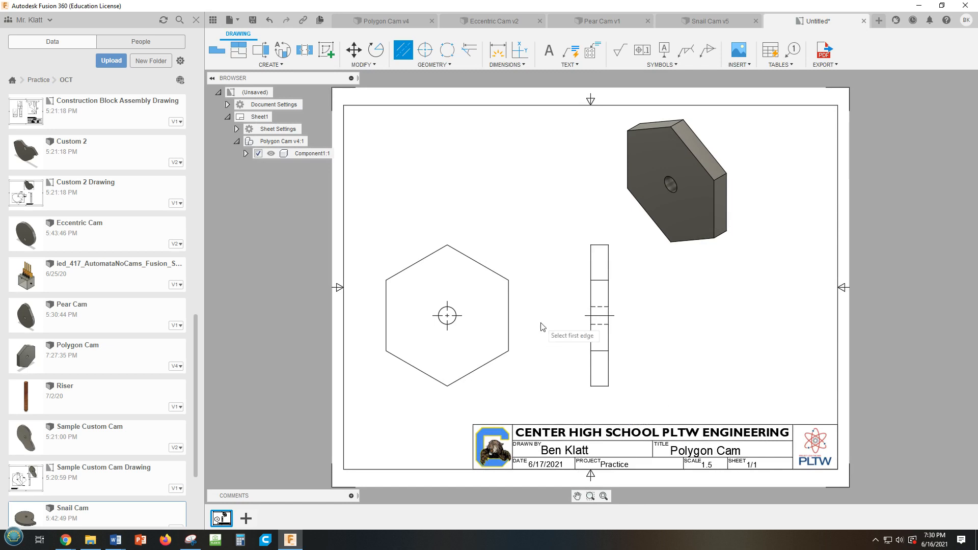
{"action": "scroll", "coordinate": [540, 323], "scroll_direction": "down", "scroll_amount": 2}
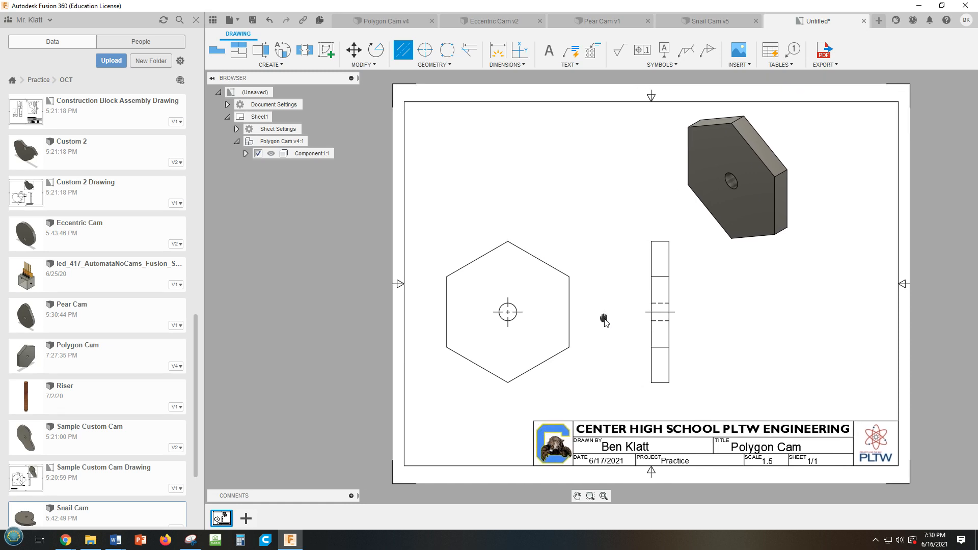
{"action": "scroll", "coordinate": [530, 326], "scroll_direction": "up", "scroll_amount": 4}
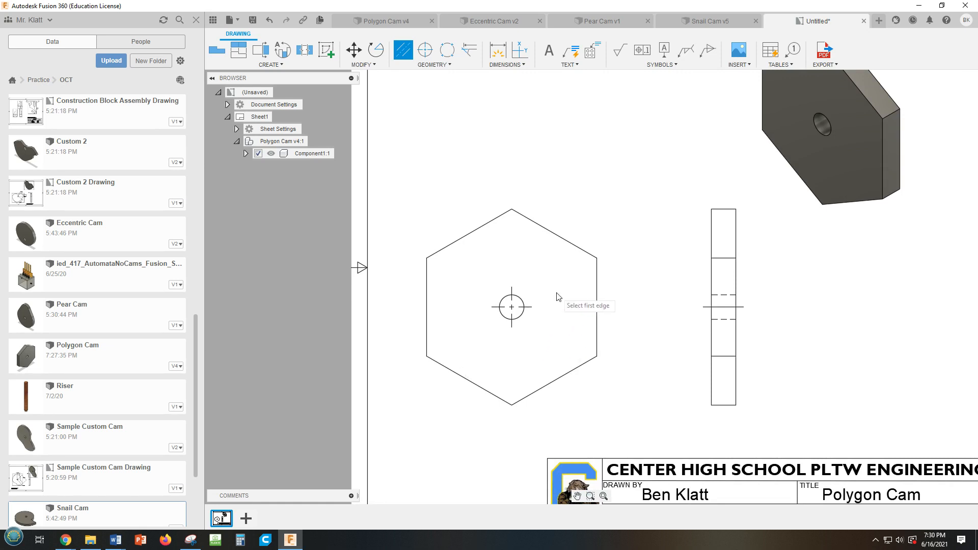
{"action": "key", "text": "Escape"}
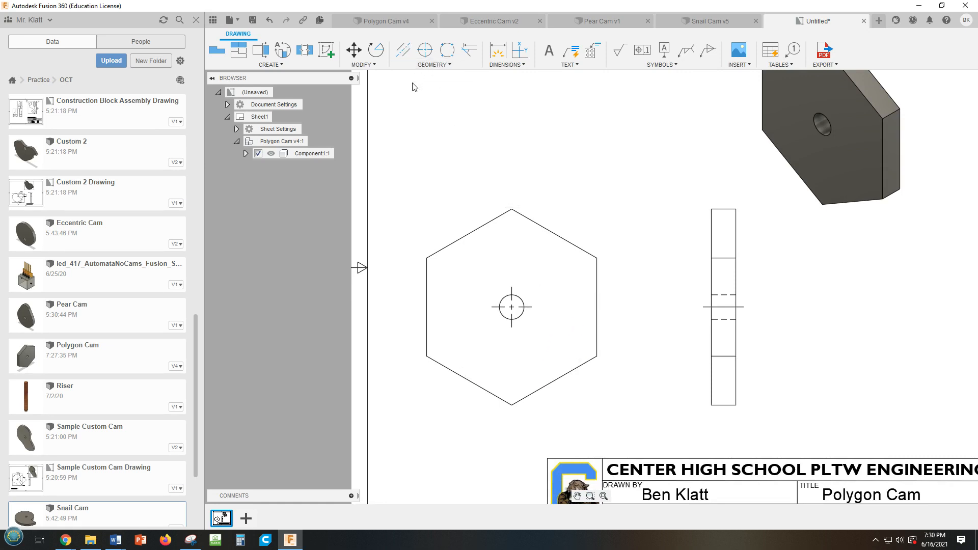
Extend all four arms of the hole's center mark just past the hexagon's outline in the front view
{"action": "left_click", "coordinate": [513, 309]}
{"action": "left_click_drag", "start_coordinate": [533, 307], "coordinate": [606, 312]}
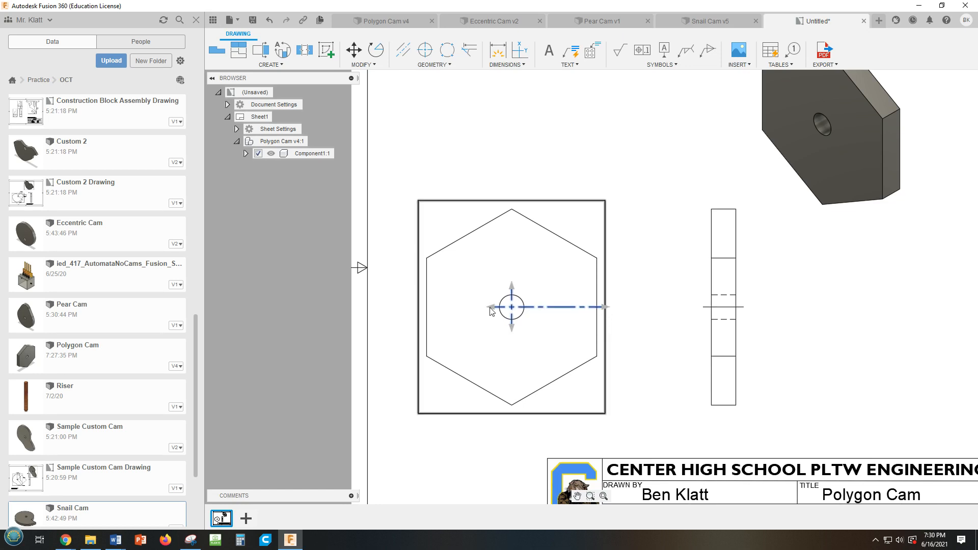
{"action": "left_click_drag", "start_coordinate": [491, 309], "coordinate": [421, 316]}
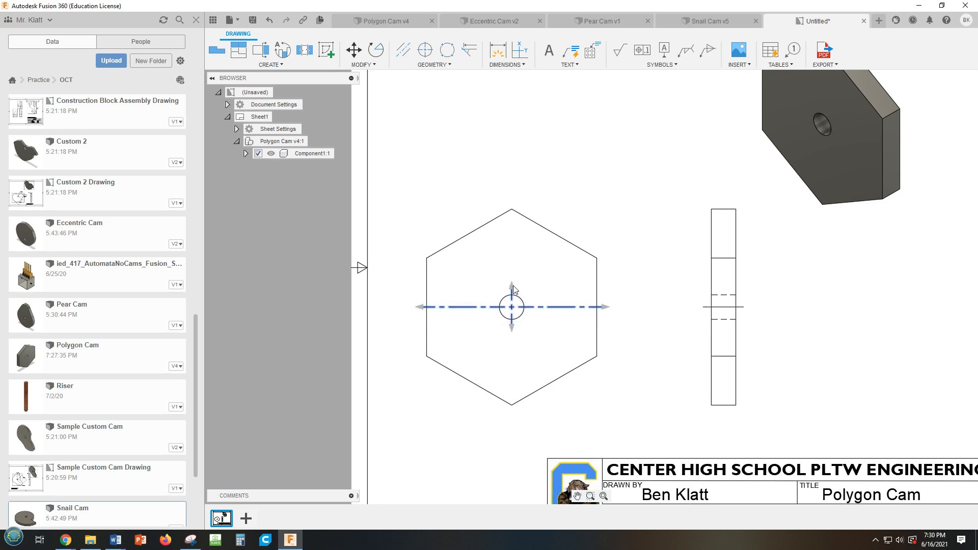
{"action": "left_click_drag", "start_coordinate": [511, 284], "coordinate": [512, 208]}
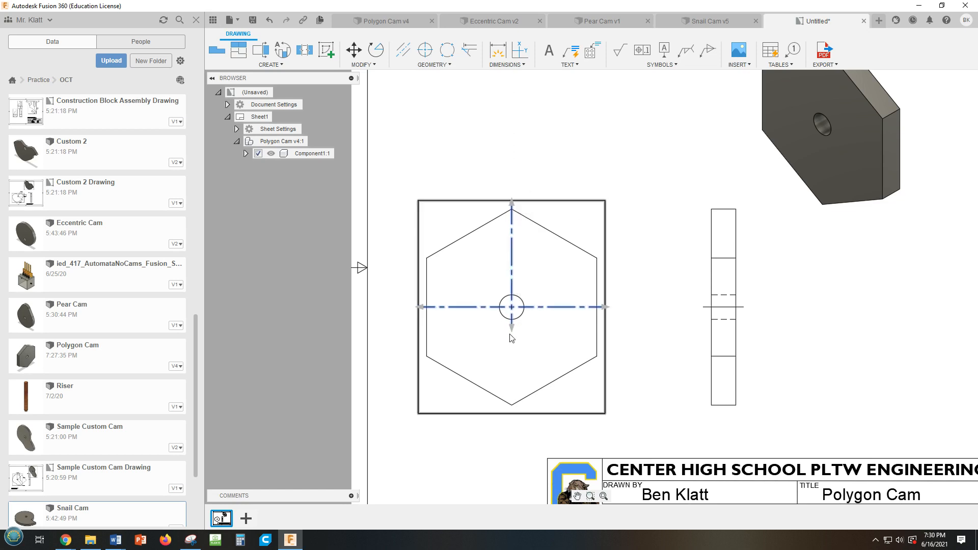
{"action": "left_click_drag", "start_coordinate": [511, 328], "coordinate": [511, 404]}
{"action": "left_click", "coordinate": [648, 340]}
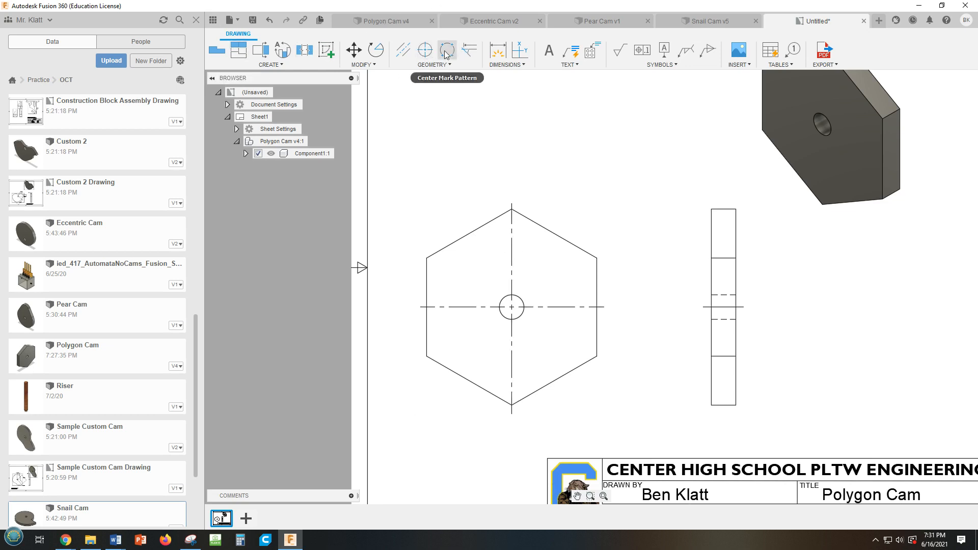
Dimension the hexagon's overall height beside the front view and the cam's thickness above the side view
{"action": "left_click", "coordinate": [499, 49]}
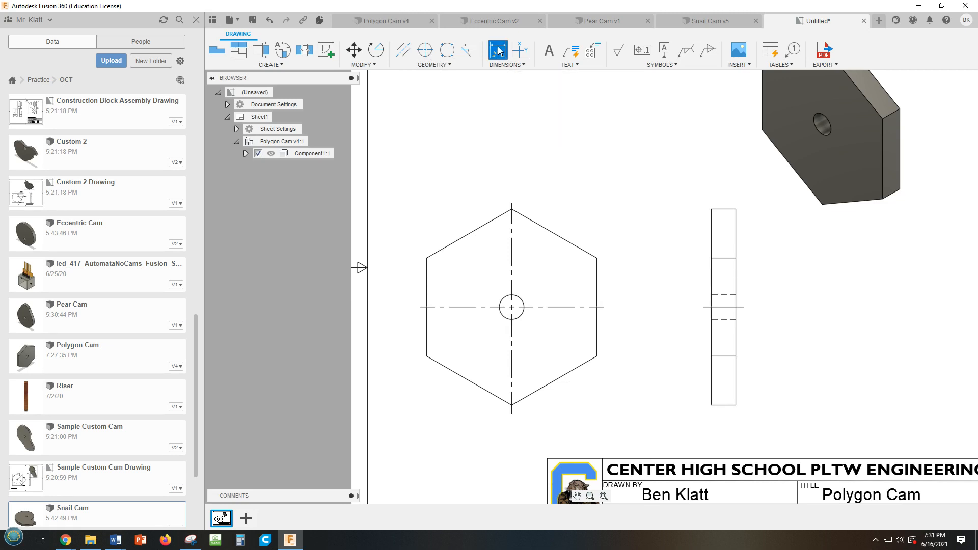
{"action": "left_click", "coordinate": [512, 209]}
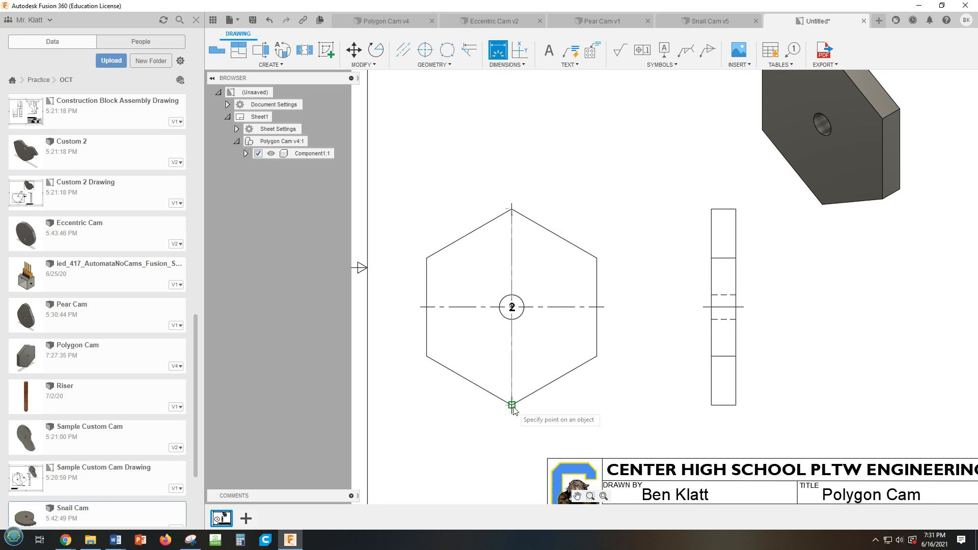
{"action": "left_click", "coordinate": [525, 406]}
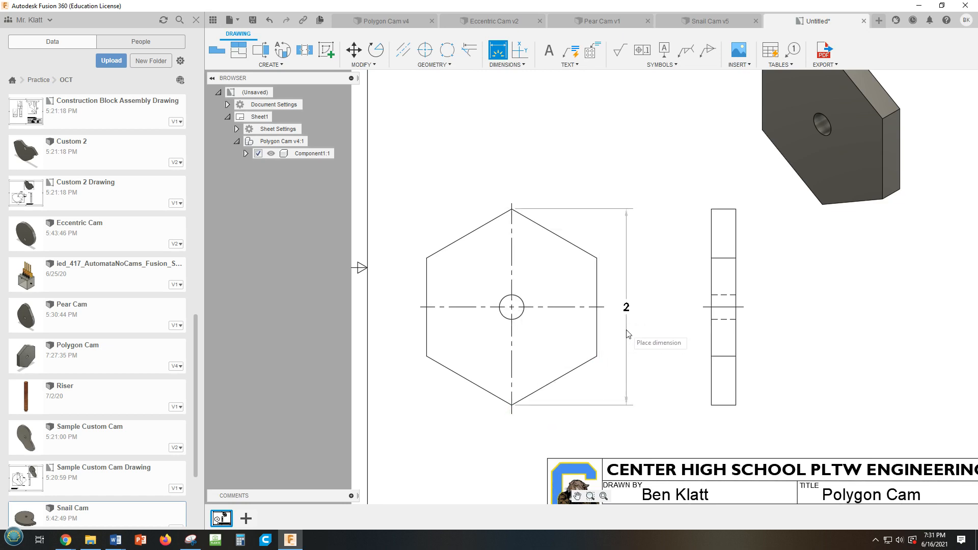
{"action": "left_click", "coordinate": [627, 331]}
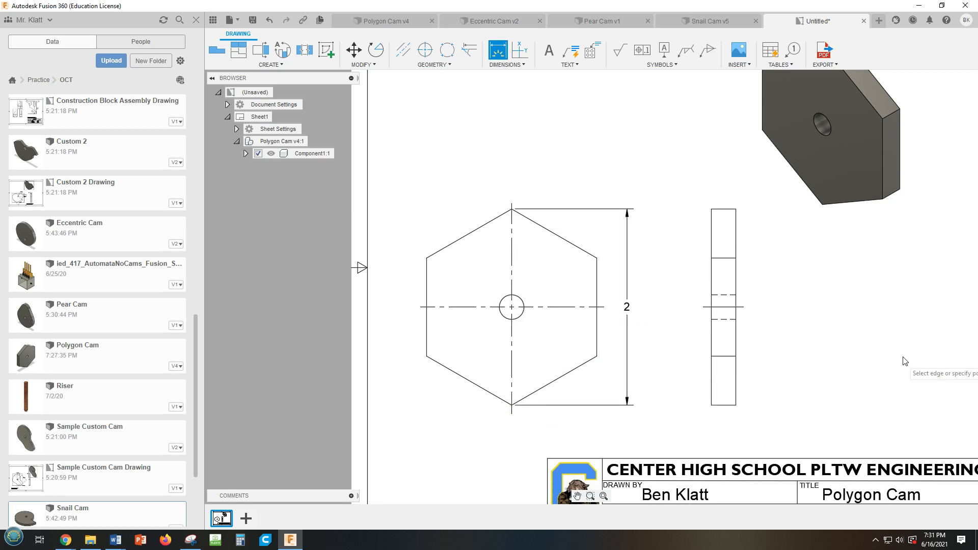
{"action": "left_click", "coordinate": [719, 212]}
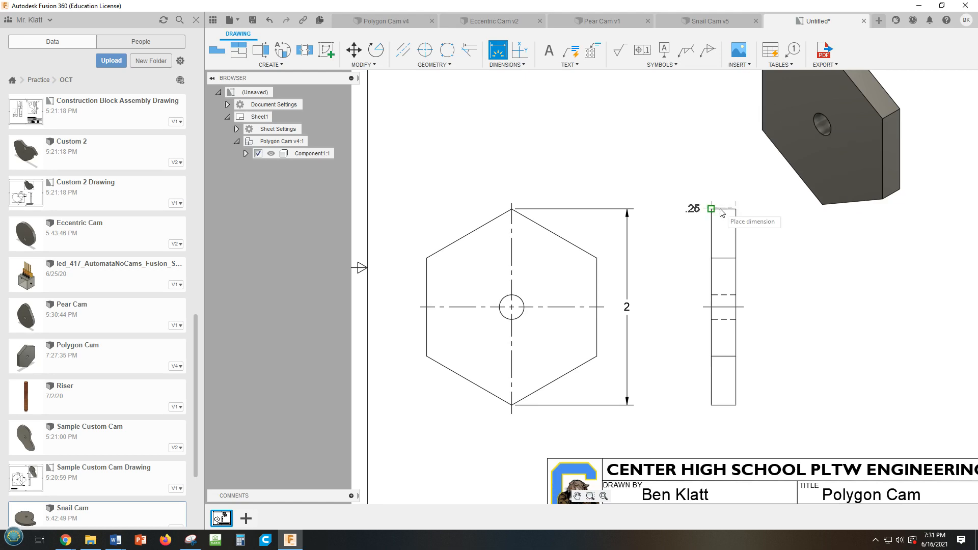
{"action": "left_click", "coordinate": [719, 194]}
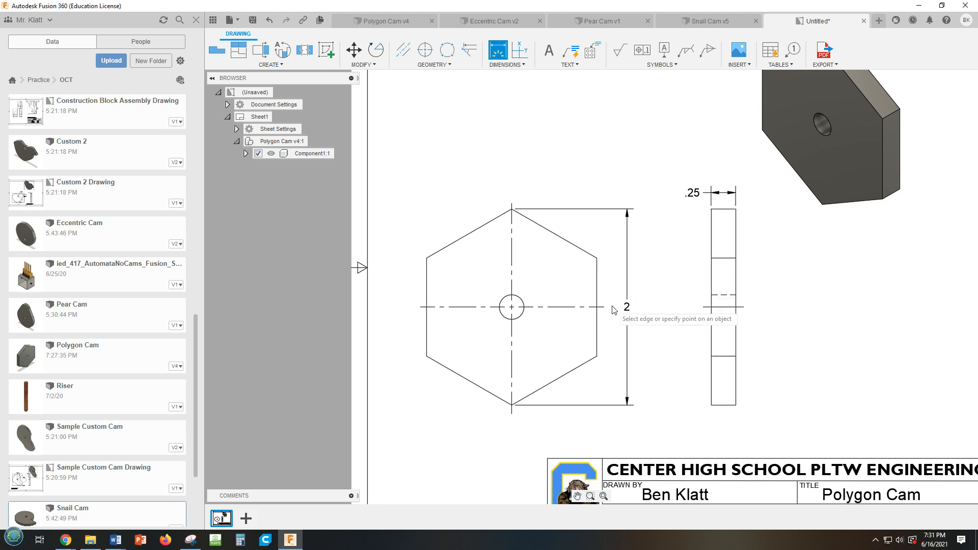
Dimension the interior angle between the hexagon's left vertical edge and upper-left edge, placing it inside the front view
{"action": "middle_click_drag", "start_coordinate": [673, 301], "coordinate": [712, 281]}
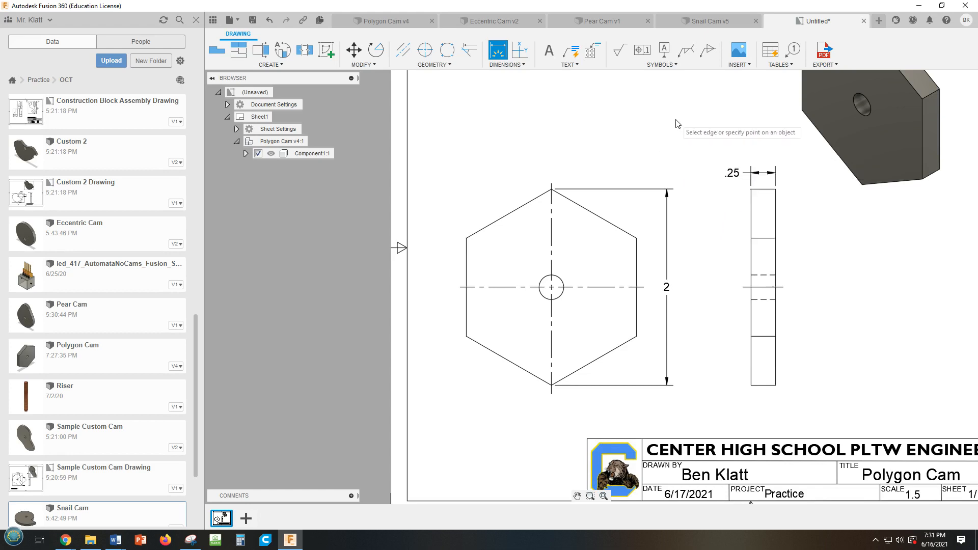
{"action": "scroll", "coordinate": [677, 124], "scroll_direction": "up", "scroll_amount": 1}
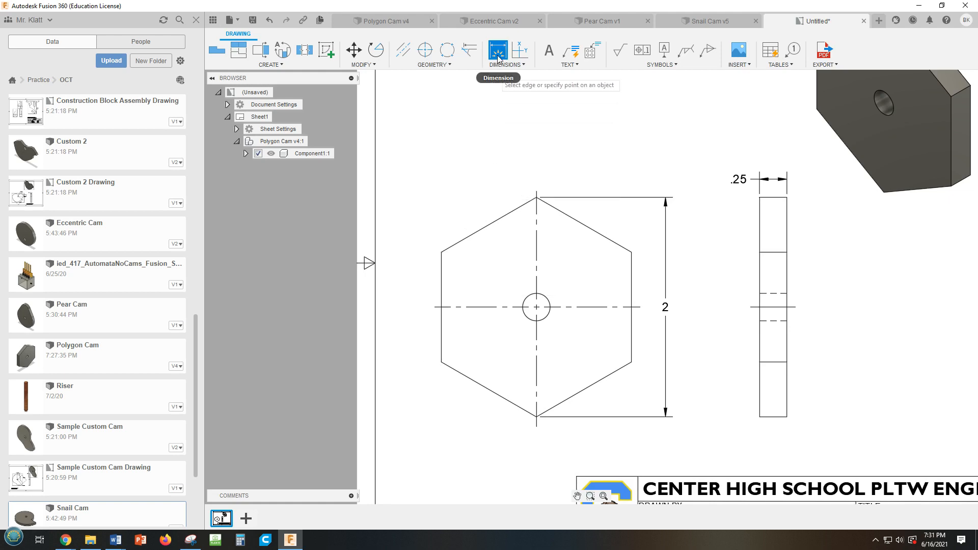
{"action": "left_click", "coordinate": [444, 288]}
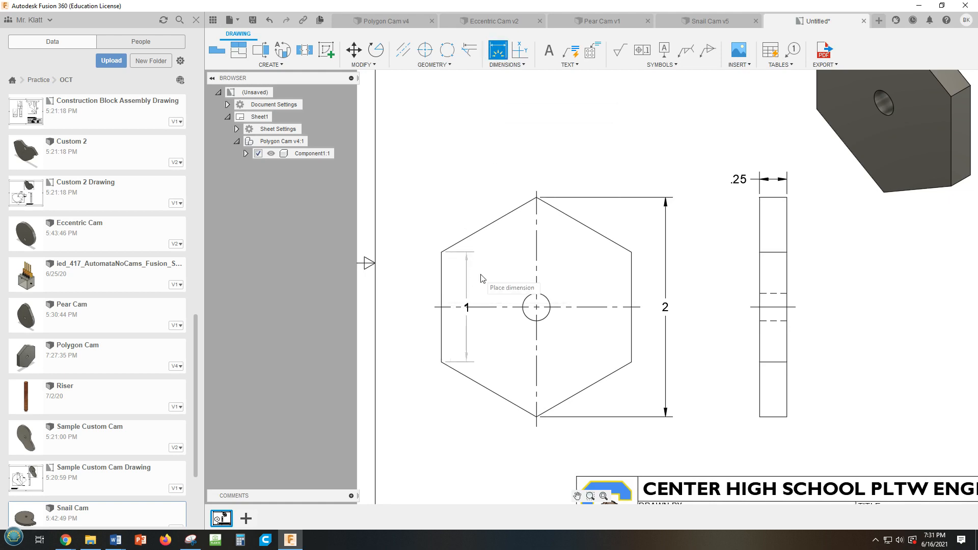
{"action": "left_click", "coordinate": [482, 230]}
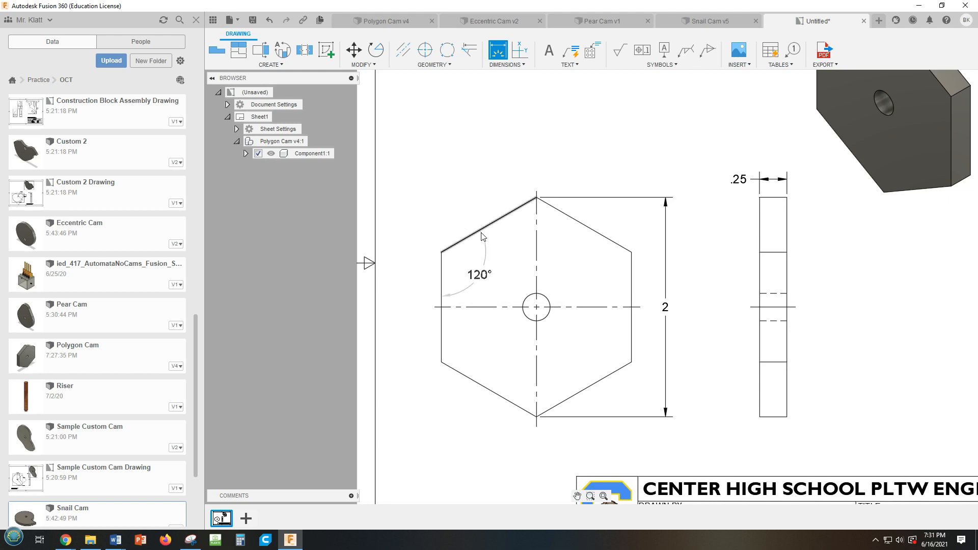
{"action": "left_click", "coordinate": [474, 271]}
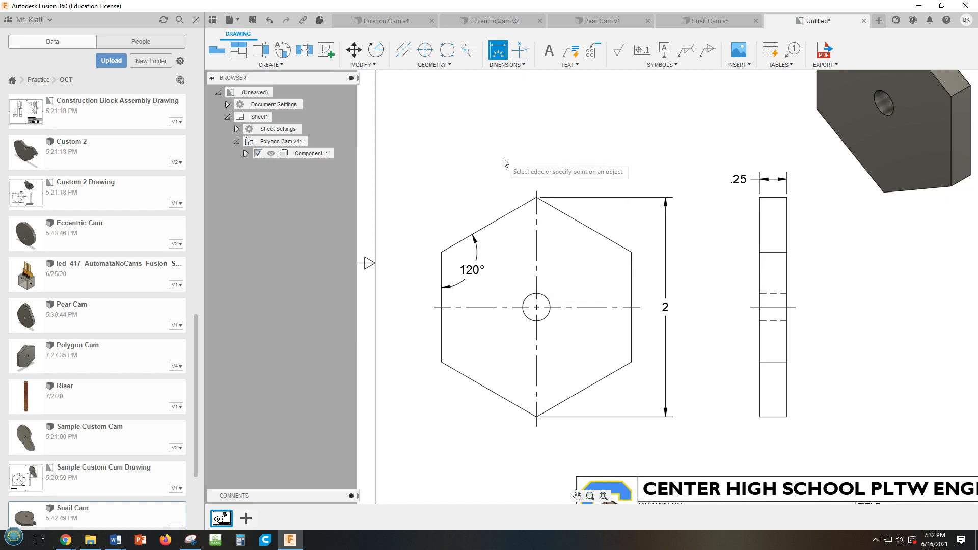
{"action": "key", "text": "Escape"}
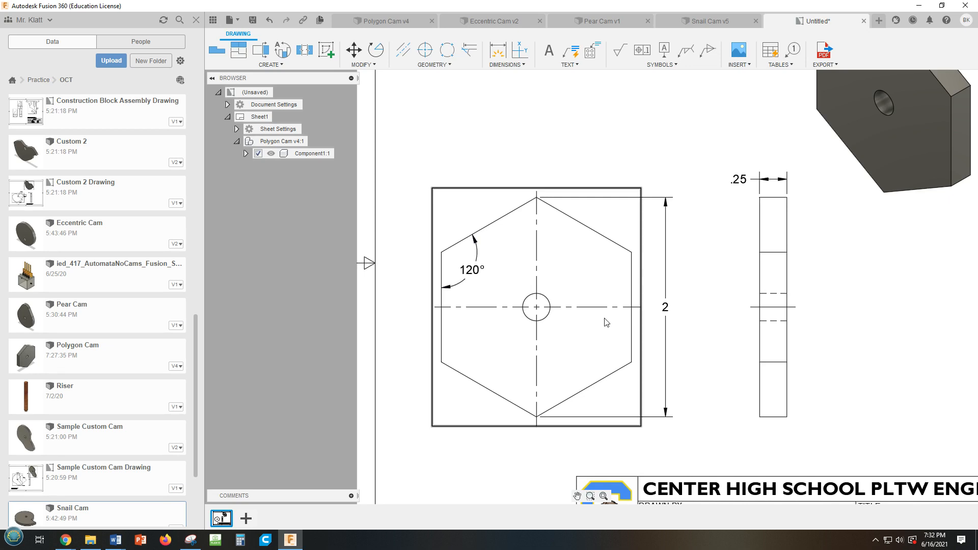
Append "X6" to the text of the hexagon's angle dimension
{"action": "double_click", "coordinate": [469, 275]}
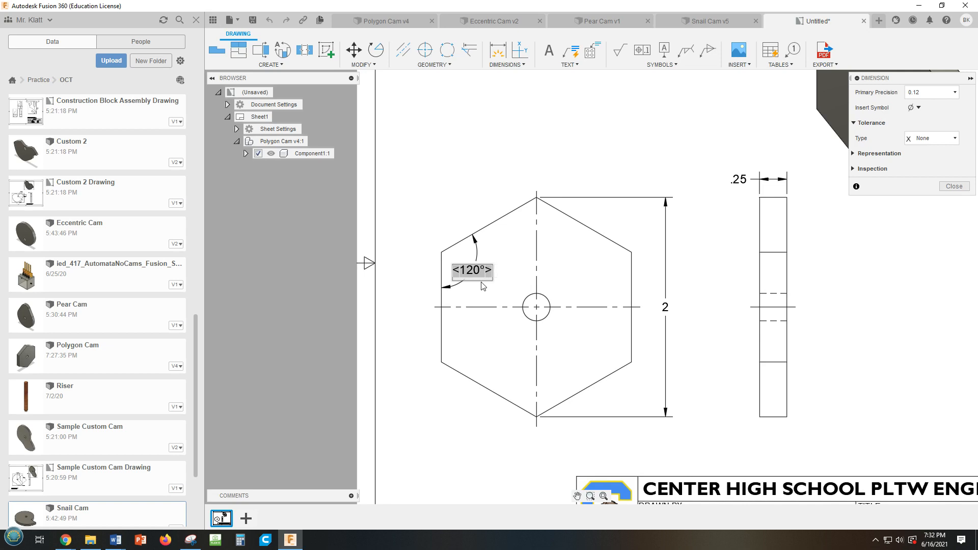
{"action": "type", "text": "X"}
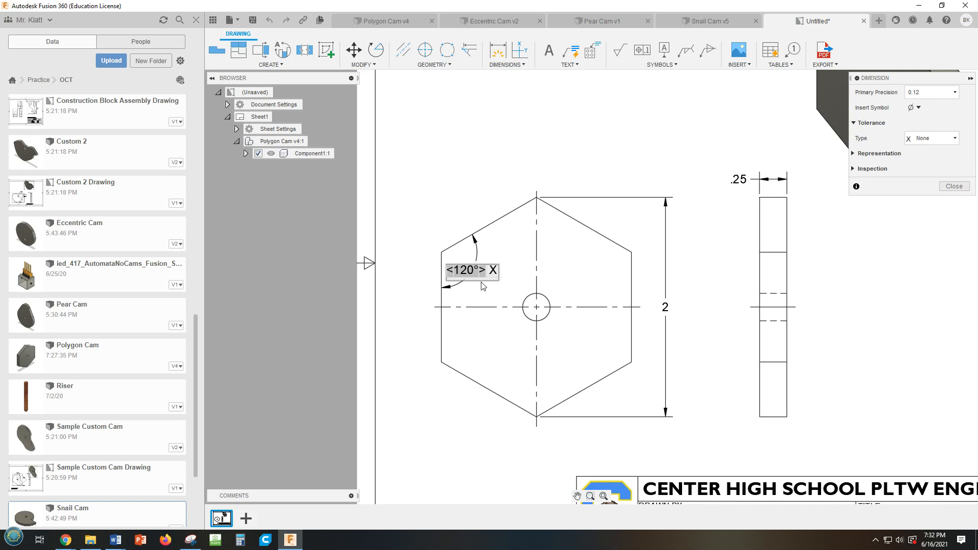
{"action": "type", "text": "6"}
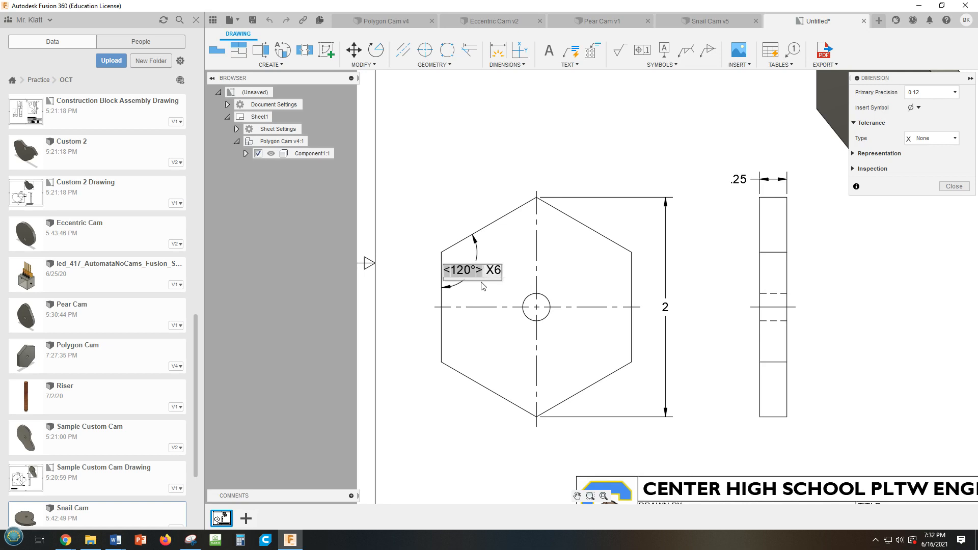
{"action": "left_click", "coordinate": [952, 186]}
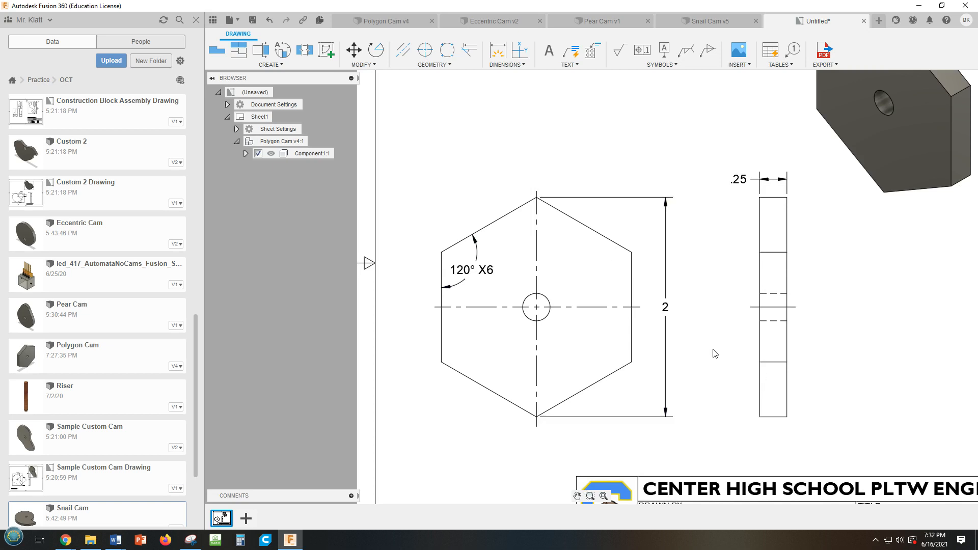
{"action": "middle_click_drag", "start_coordinate": [720, 352], "coordinate": [757, 286]}
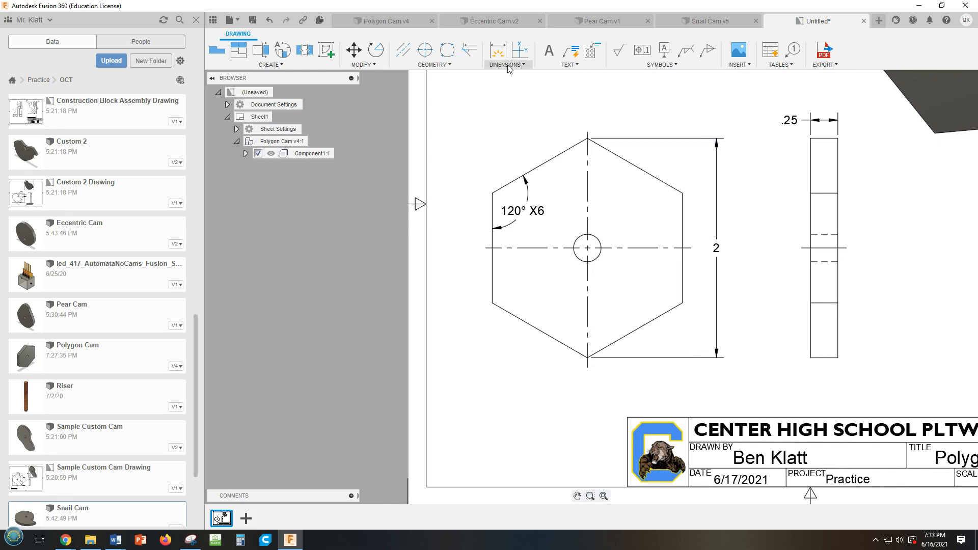
{"action": "left_click", "coordinate": [570, 65]}
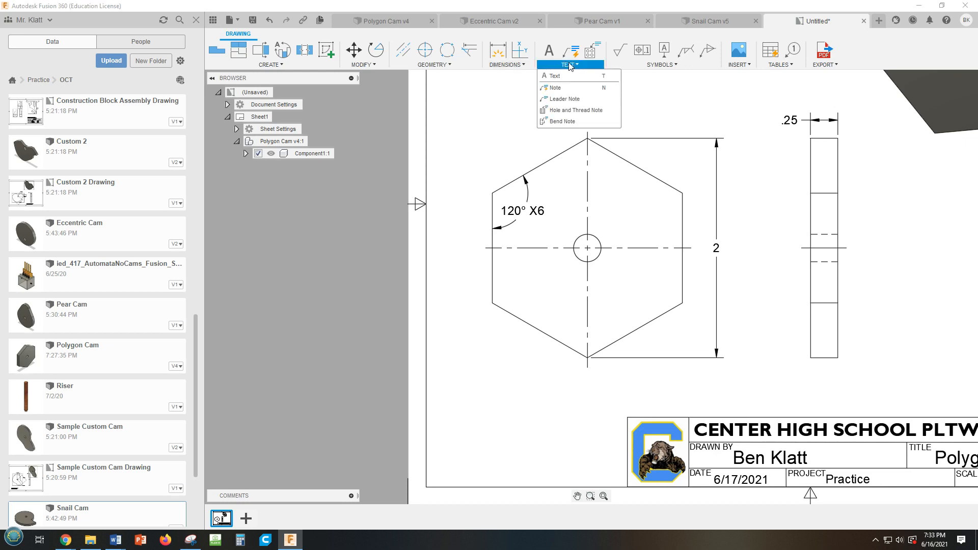
{"action": "left_click", "coordinate": [567, 110]}
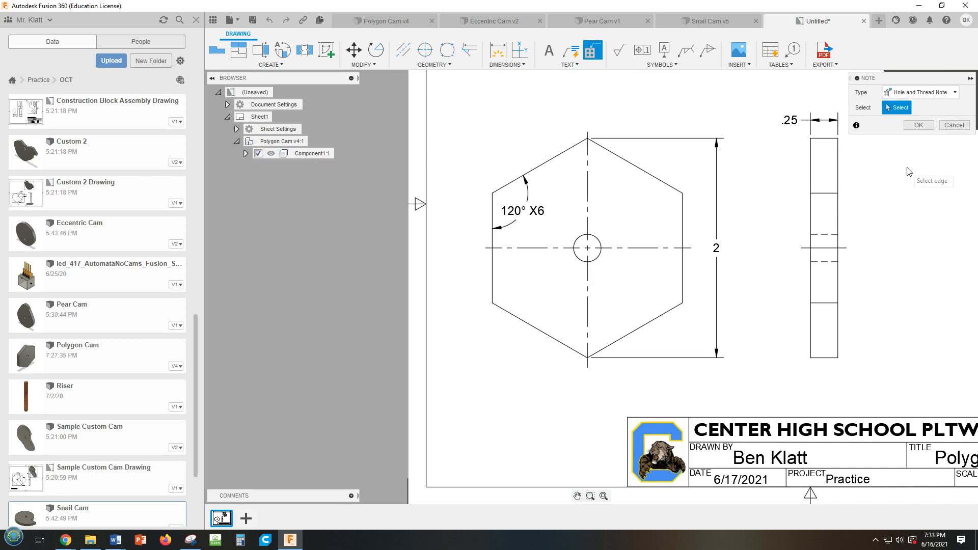
{"action": "left_click", "coordinate": [954, 125]}
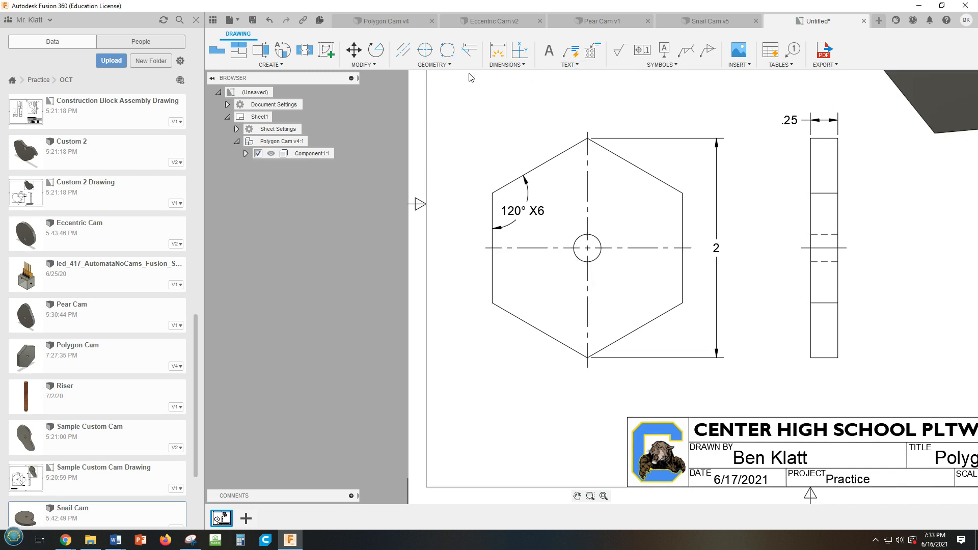
Dimension the center hole's diameter in the front view, placing the text outside the hexagon at its lower-left edge
{"action": "left_click", "coordinate": [498, 50]}
{"action": "left_click", "coordinate": [577, 258]}
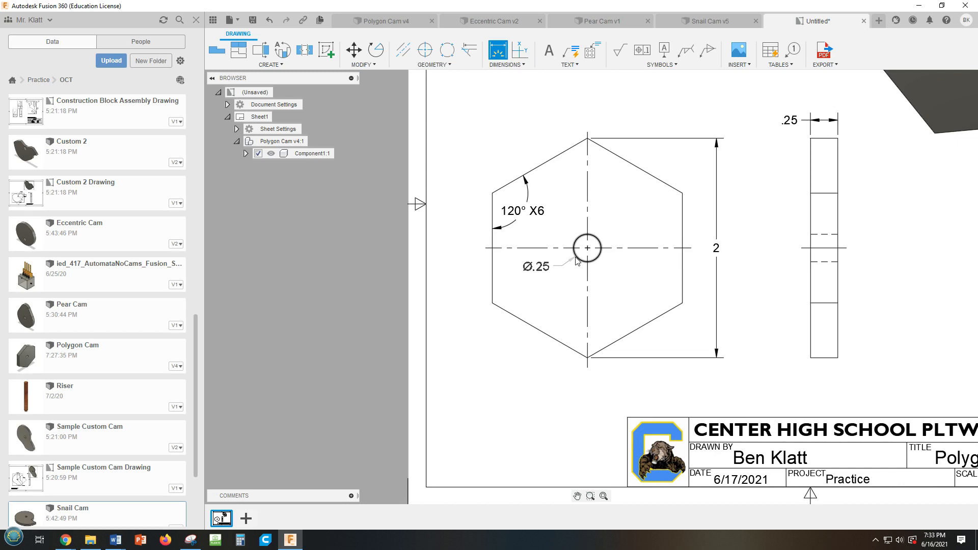
{"action": "left_click", "coordinate": [525, 355]}
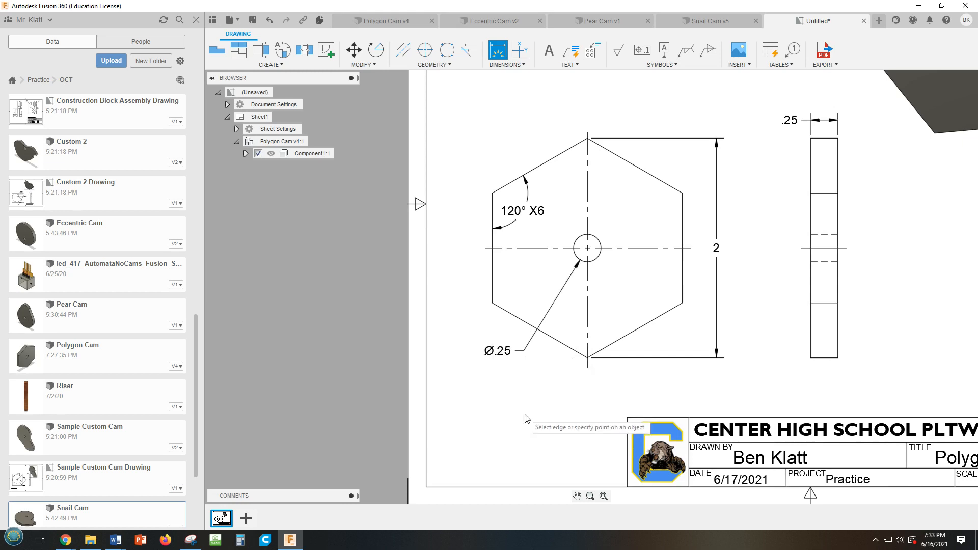
{"action": "key", "text": "Escape"}
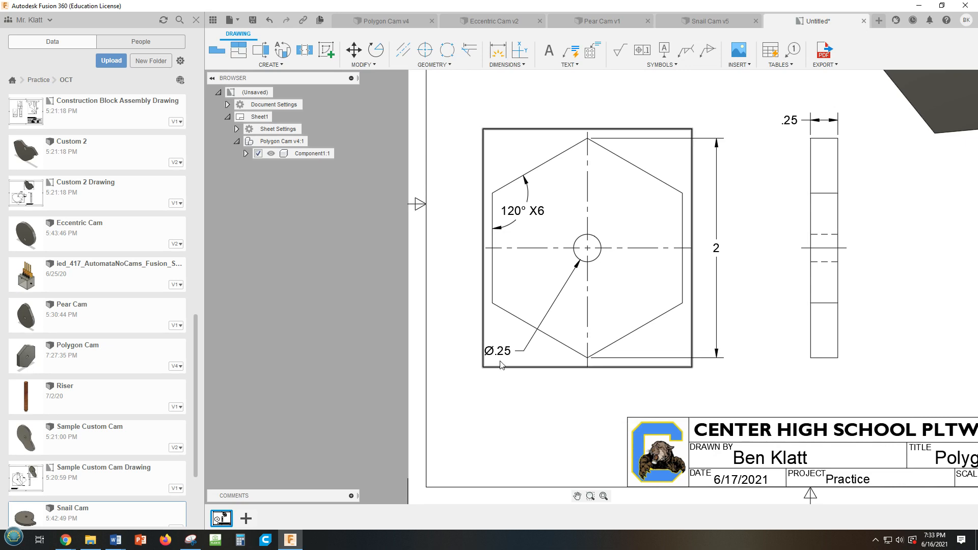
Append "THRU" to the text of the center hole's diameter dimension
{"action": "double_click", "coordinate": [503, 355]}
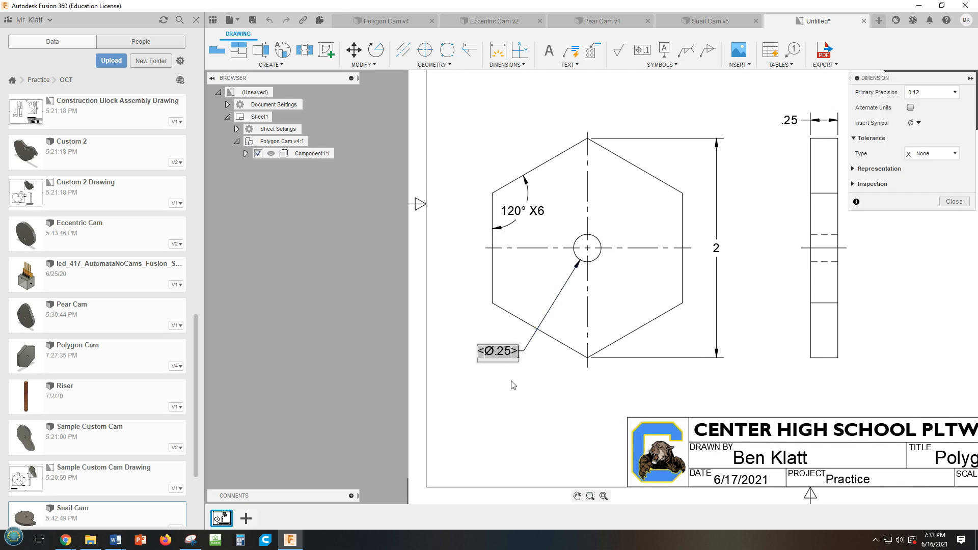
{"action": "type", "text": "T"}
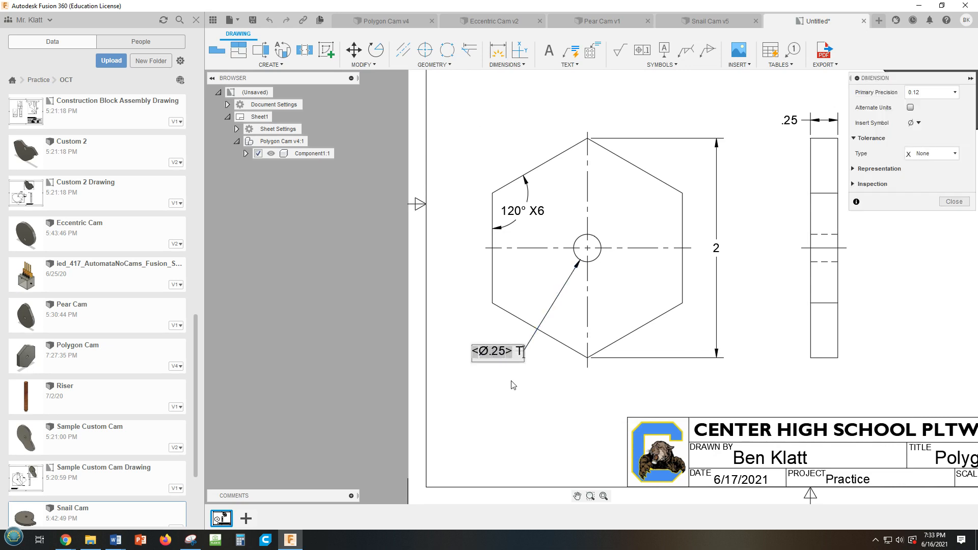
{"action": "type", "text": "HRU"}
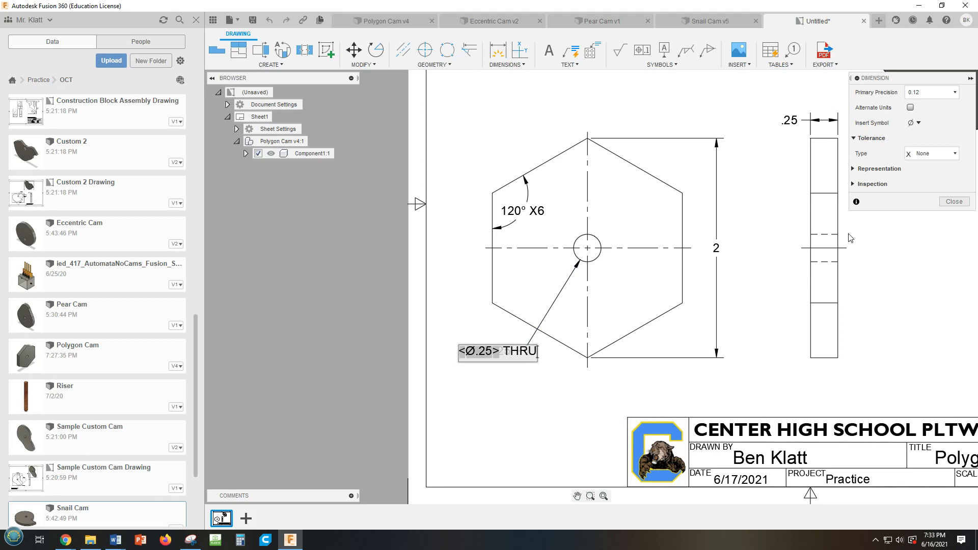
{"action": "left_click", "coordinate": [736, 390]}
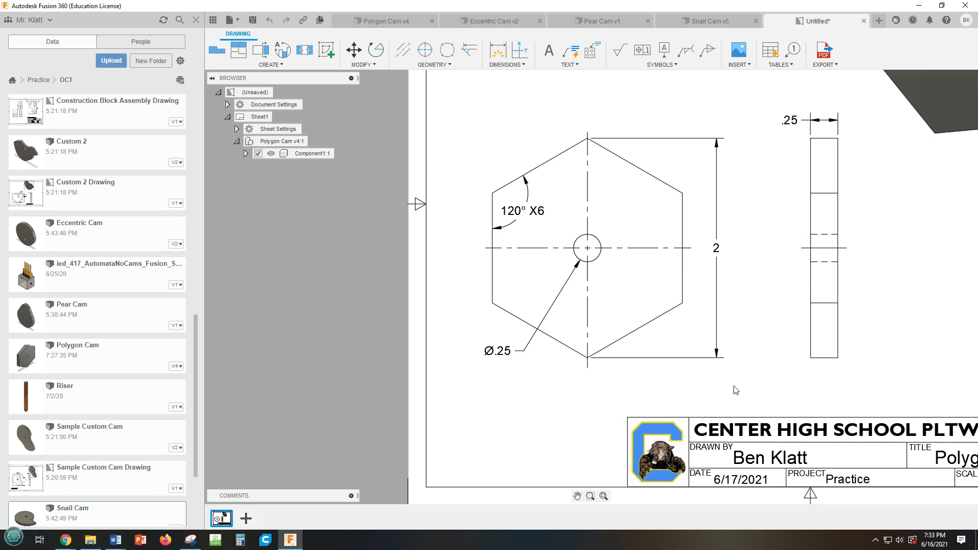
{"action": "scroll", "coordinate": [737, 388], "scroll_direction": "down", "scroll_amount": 2}
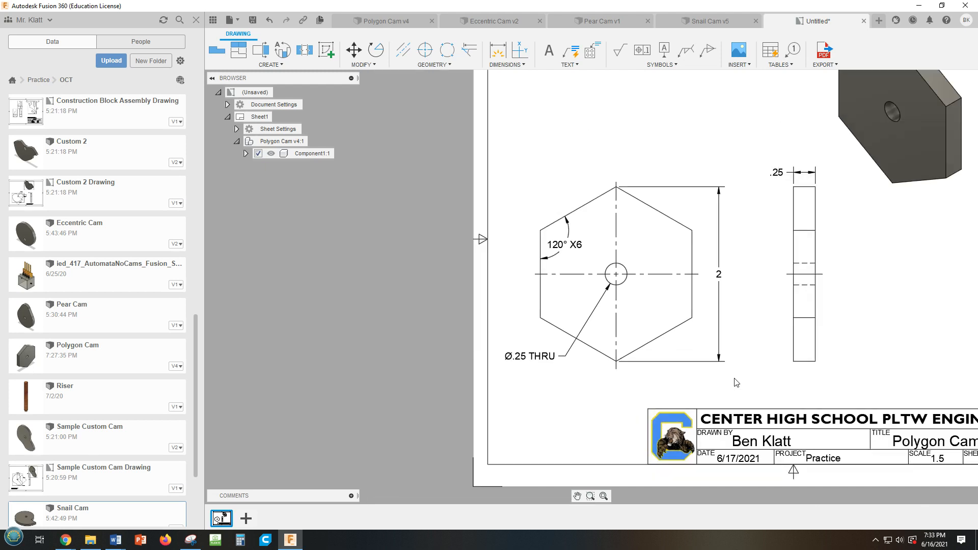
{"action": "mouse_move", "coordinate": [735, 379]}
{"action": "middle_mouse_down"}
{"action": "mouse_move", "coordinate": [631, 382]}
{"action": "mouse_move", "coordinate": [627, 403]}
{"action": "middle_mouse_up"}
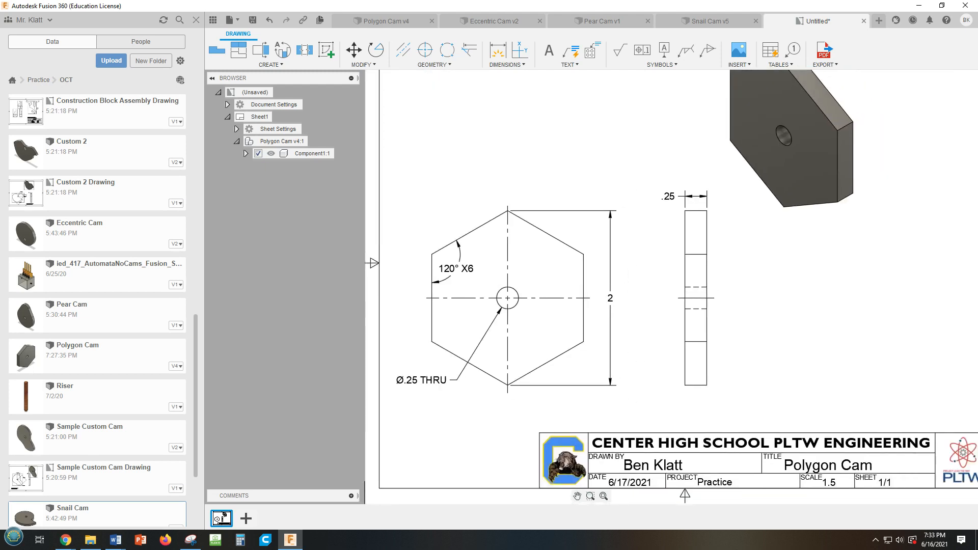
{"action": "left_click", "coordinate": [65, 539]}
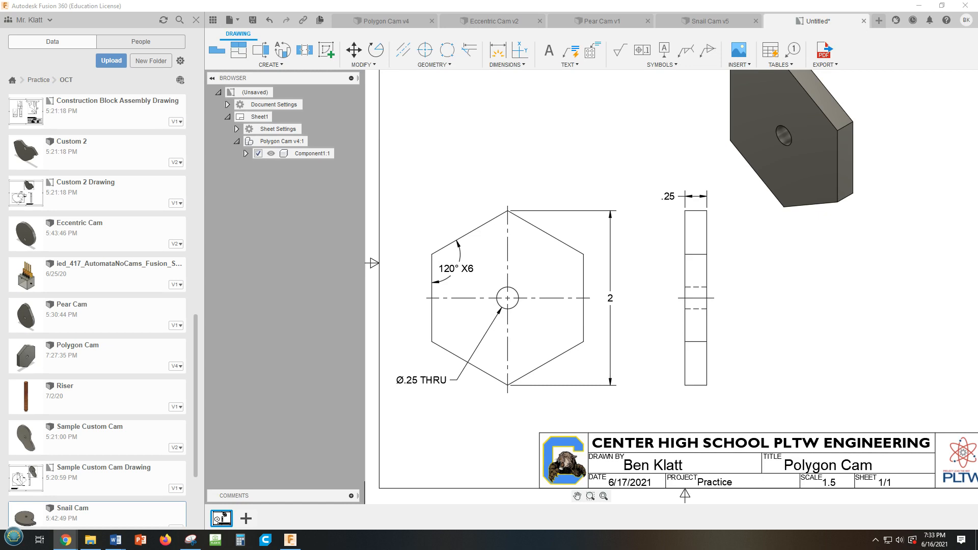
{"action": "scroll", "coordinate": [547, 249], "scroll_direction": "down", "scroll_amount": 2}
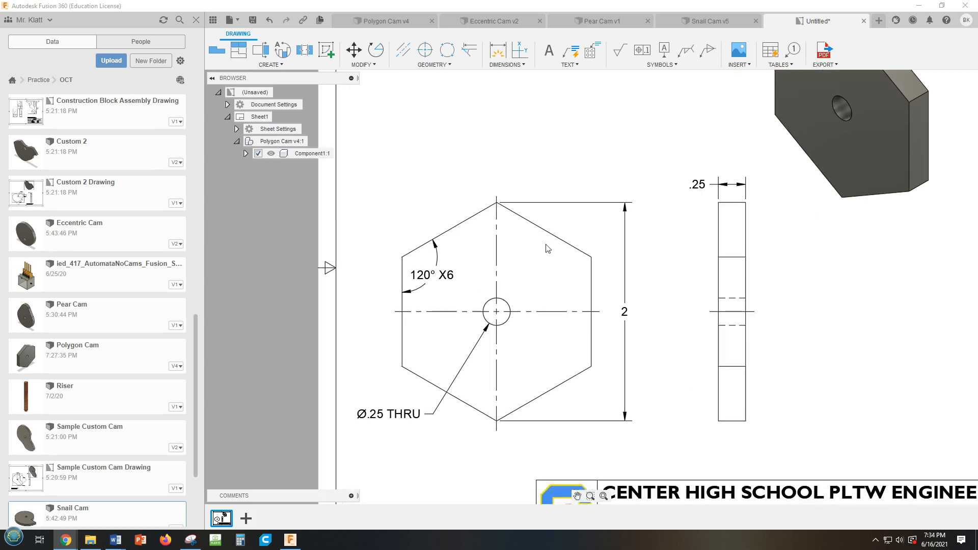
{"action": "middle_click_drag", "start_coordinate": [750, 273], "coordinate": [649, 304]}
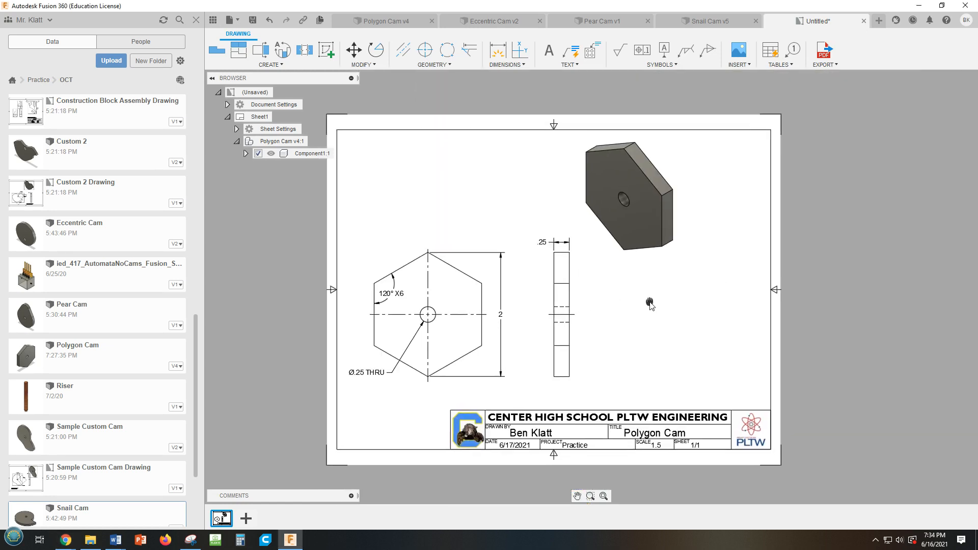
{"action": "scroll", "coordinate": [655, 305], "scroll_direction": "up", "scroll_amount": 1}
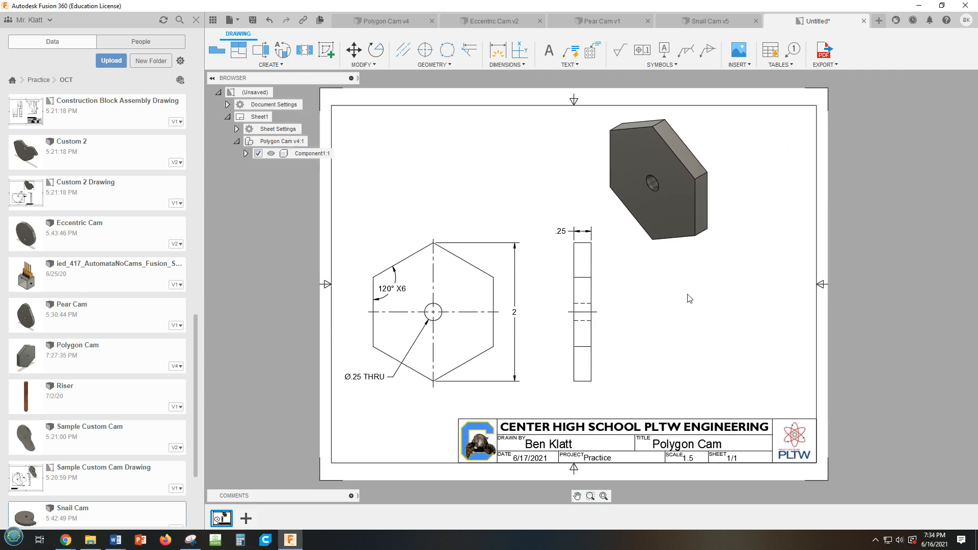
{"action": "middle_click_drag", "start_coordinate": [506, 96], "coordinate": [509, 101]}
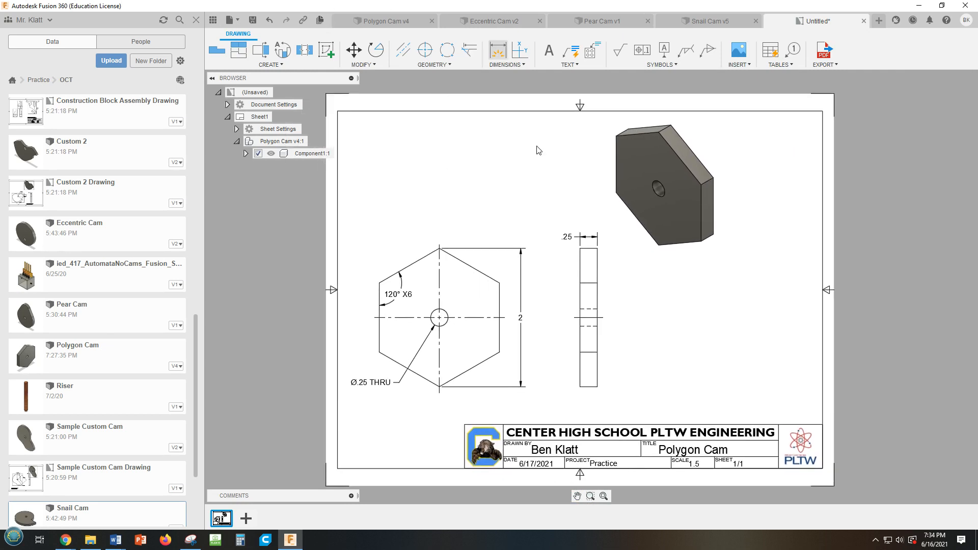
Create a new drawing of the full assembly from the Eccentric Cam design using the CHS Standard ASME template
{"action": "left_click", "coordinate": [496, 20]}
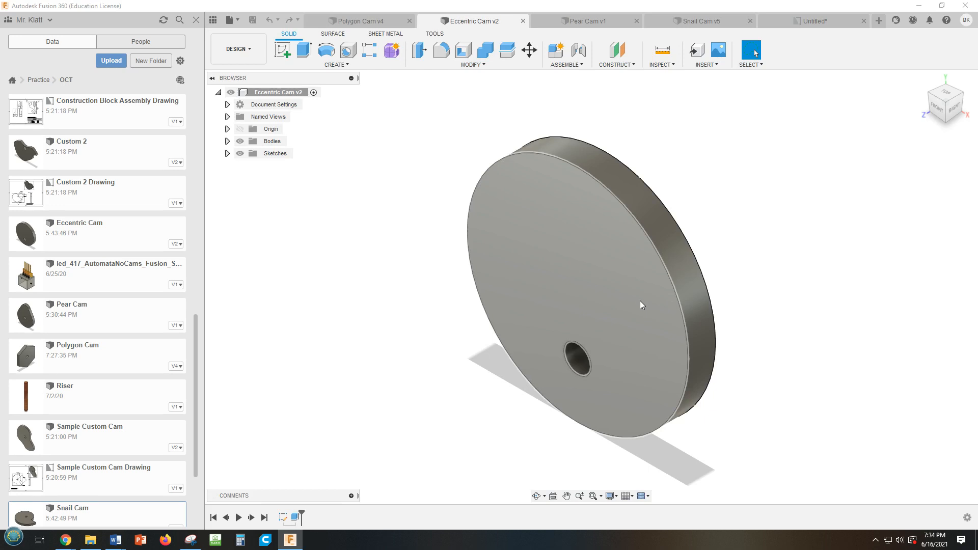
{"action": "left_click", "coordinate": [239, 50]}
{"action": "mouse_move", "coordinate": [259, 181]}
{"action": "left_click", "coordinate": [302, 182]}
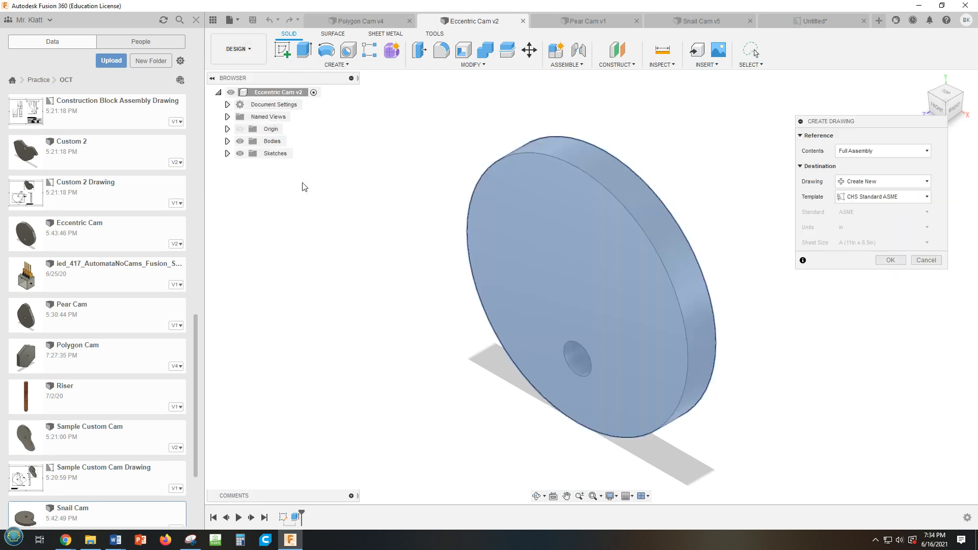
{"action": "left_click", "coordinate": [894, 261]}
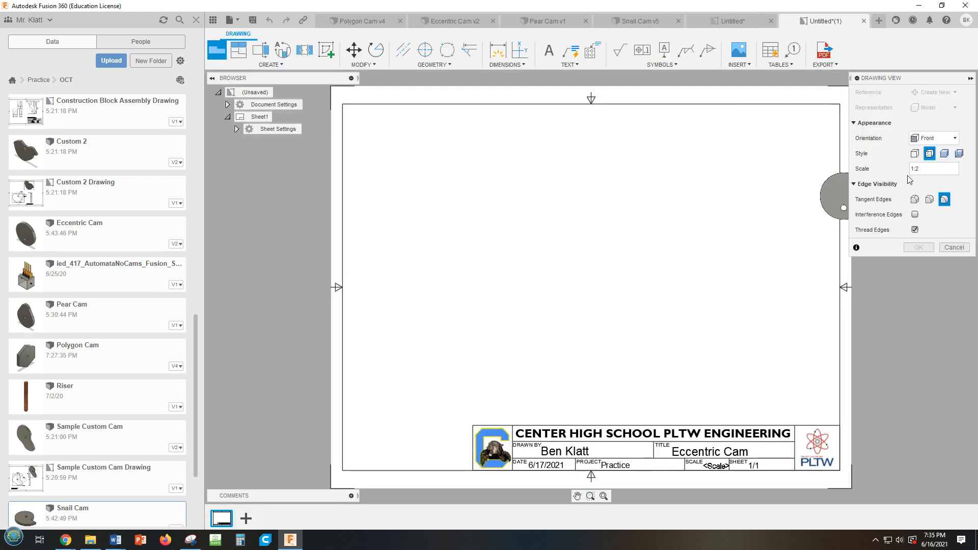
Place a front base view of the Eccentric Cam at scale 1.5 in the lower-left area of the sheet
{"action": "left_click", "coordinate": [927, 168]}
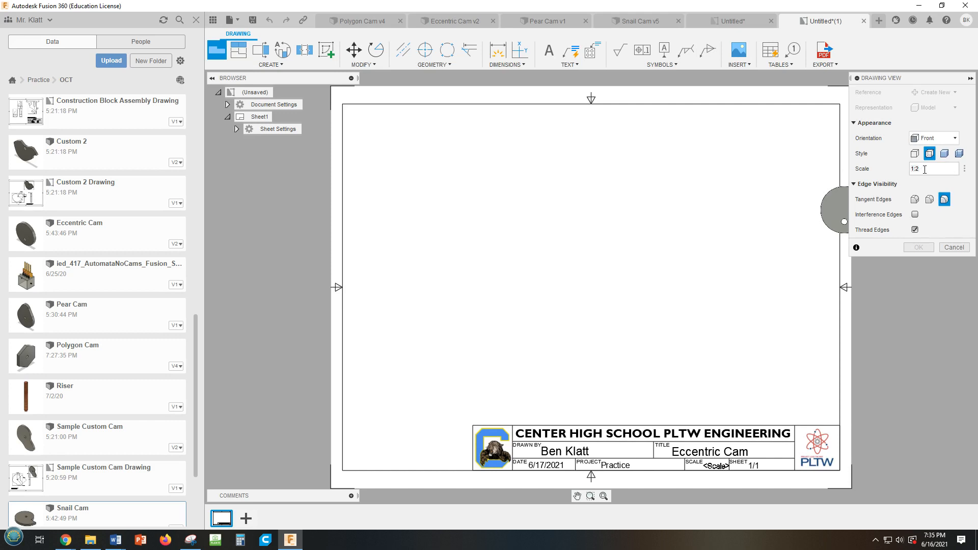
{"action": "left_click_drag", "start_coordinate": [924, 169], "coordinate": [907, 172]}
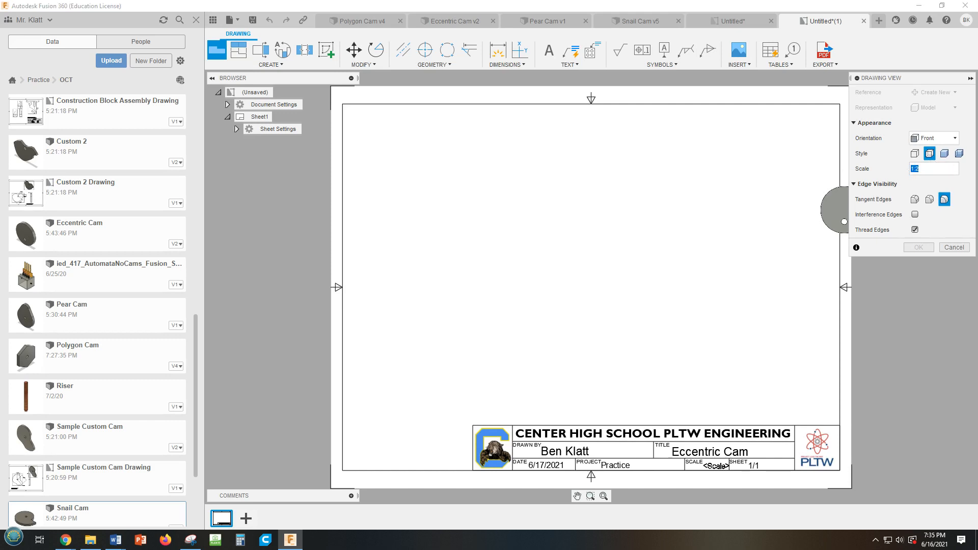
{"action": "type", "text": "1.5"}
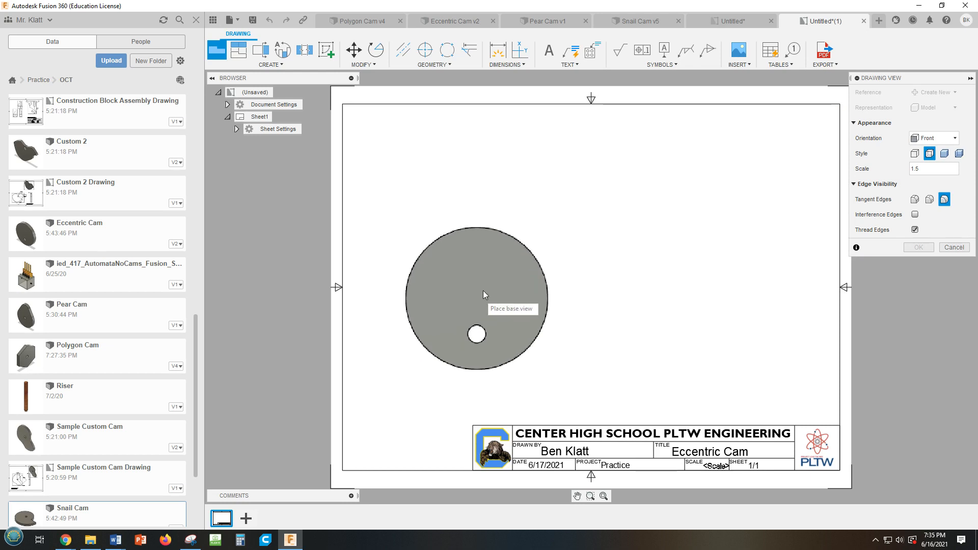
{"action": "key", "text": "Escape"}
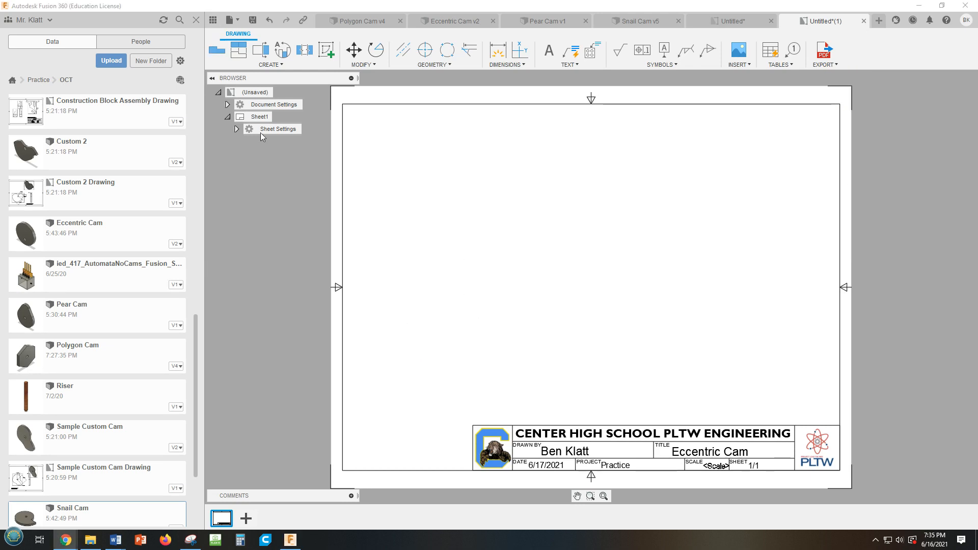
{"action": "left_click", "coordinate": [216, 50]}
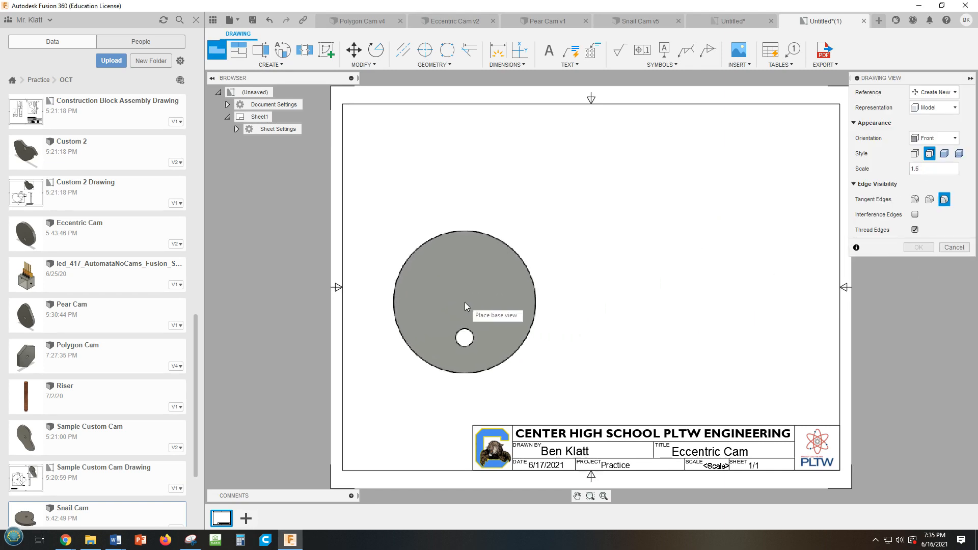
{"action": "left_click", "coordinate": [464, 302]}
{"action": "left_click", "coordinate": [918, 247]}
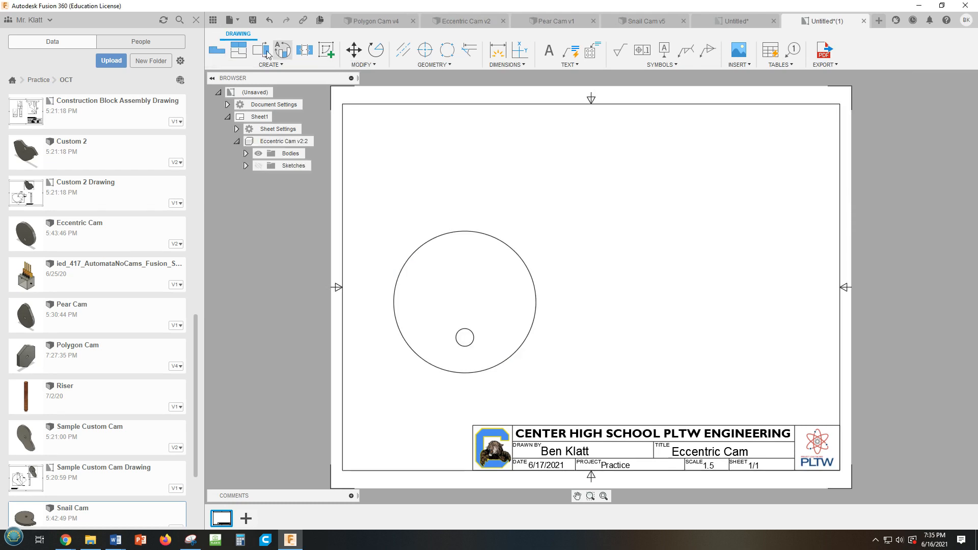
Project a side view to the right of the front view and an isometric view into the sheet's upper-right corner
{"action": "left_click", "coordinate": [237, 53]}
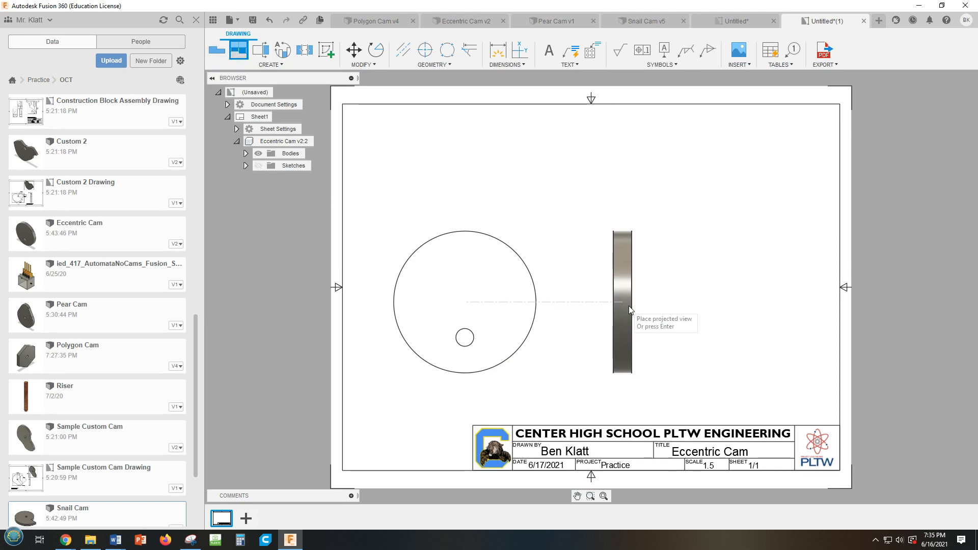
{"action": "left_click", "coordinate": [606, 305]}
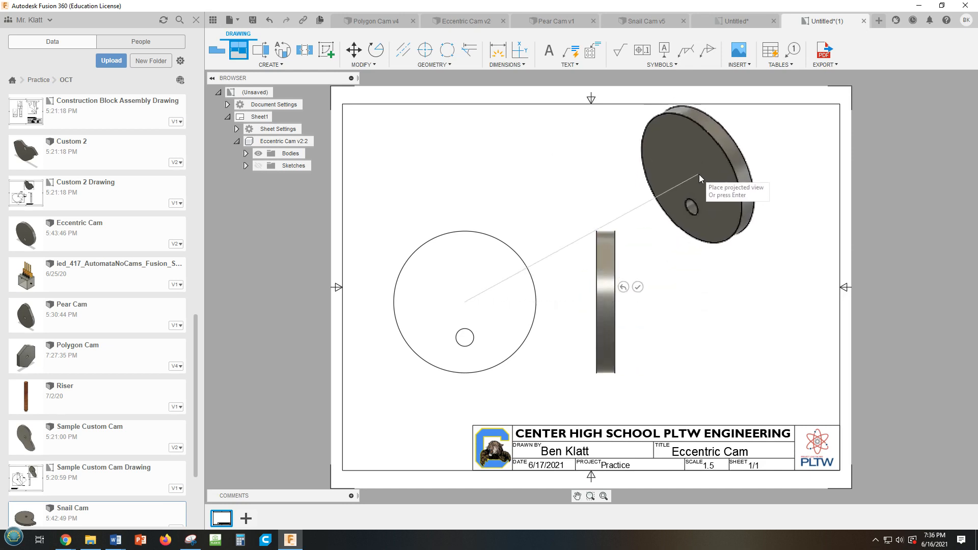
{"action": "left_click", "coordinate": [712, 177]}
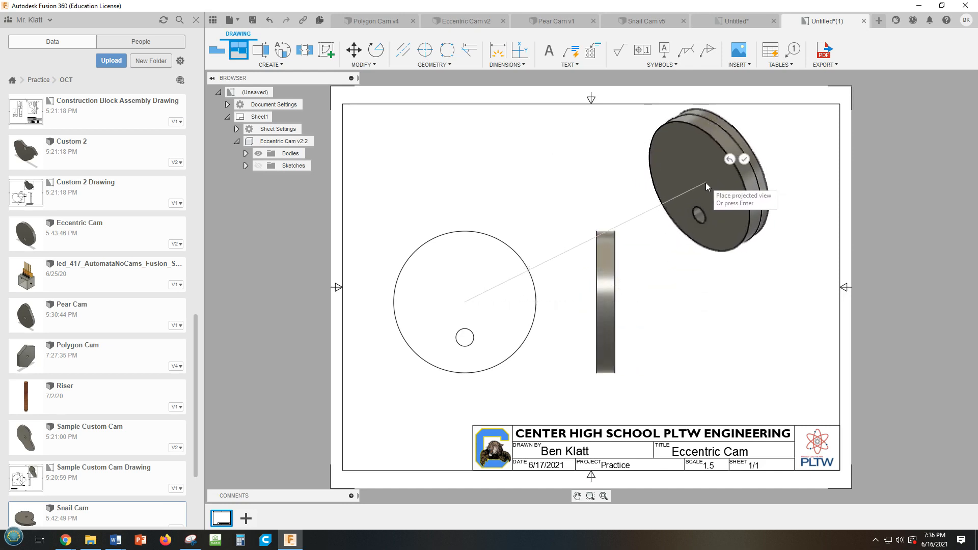
{"action": "key", "text": "Return"}
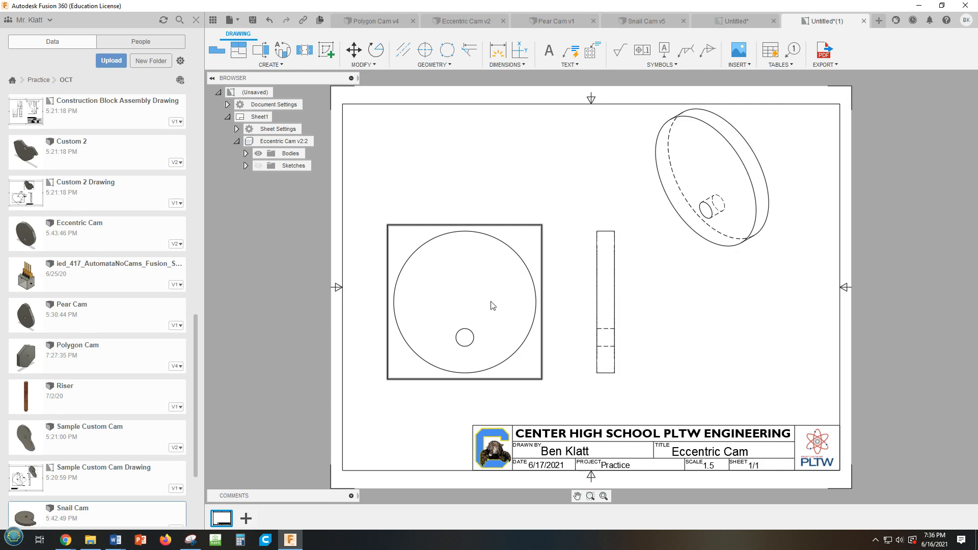
Set the isometric view's style to Shaded
{"action": "left_click", "coordinate": [688, 240]}
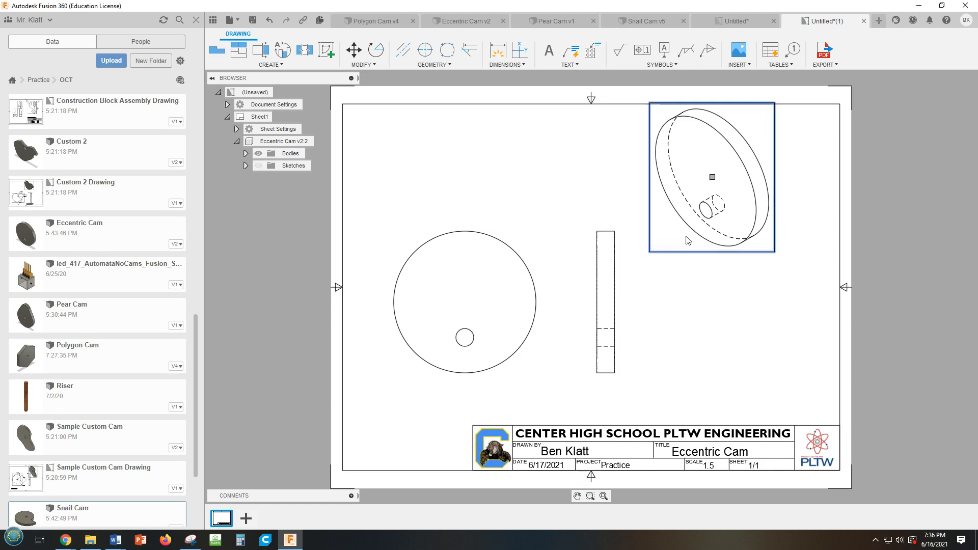
{"action": "double_click", "coordinate": [687, 240]}
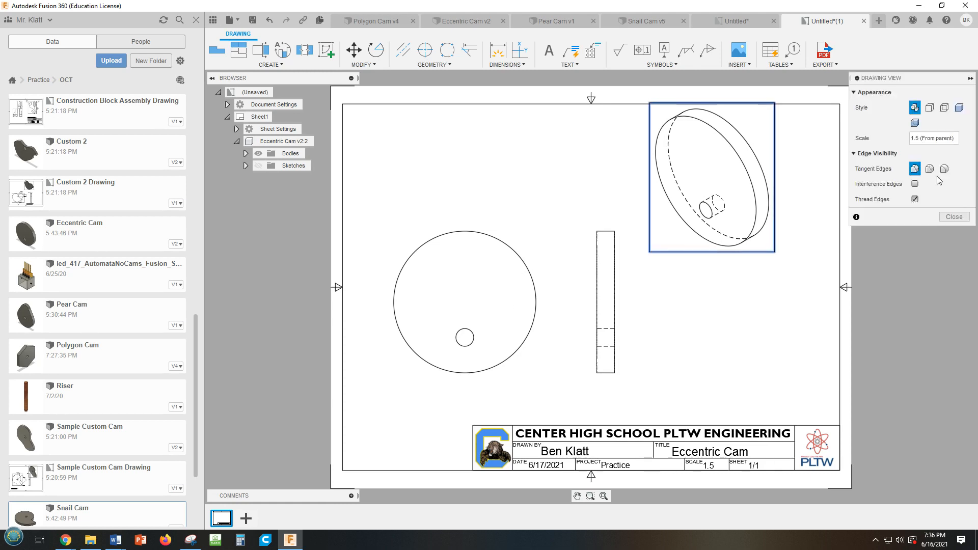
{"action": "left_click", "coordinate": [959, 107]}
{"action": "left_click", "coordinate": [953, 217]}
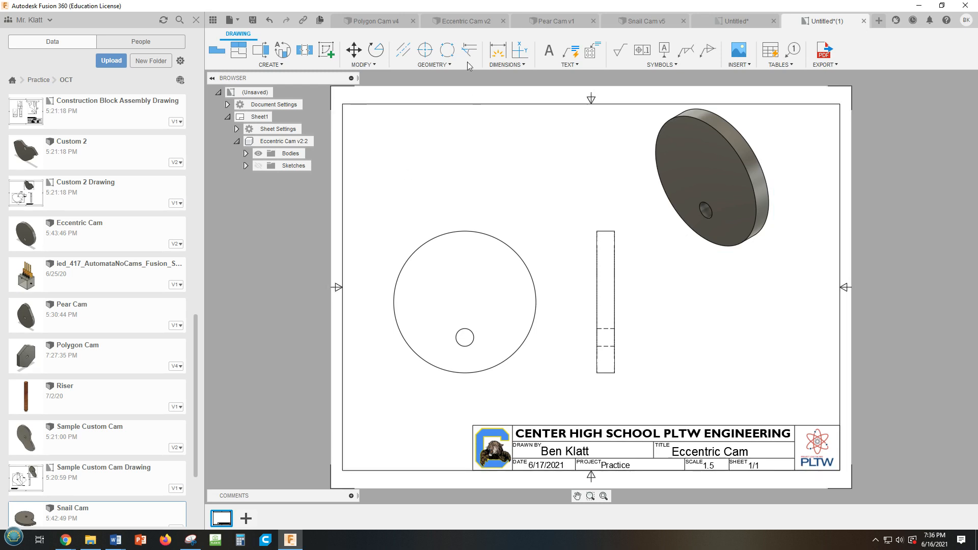
Add center marks to the cam's outer circle and to the small hole in the front view
{"action": "left_click", "coordinate": [425, 49]}
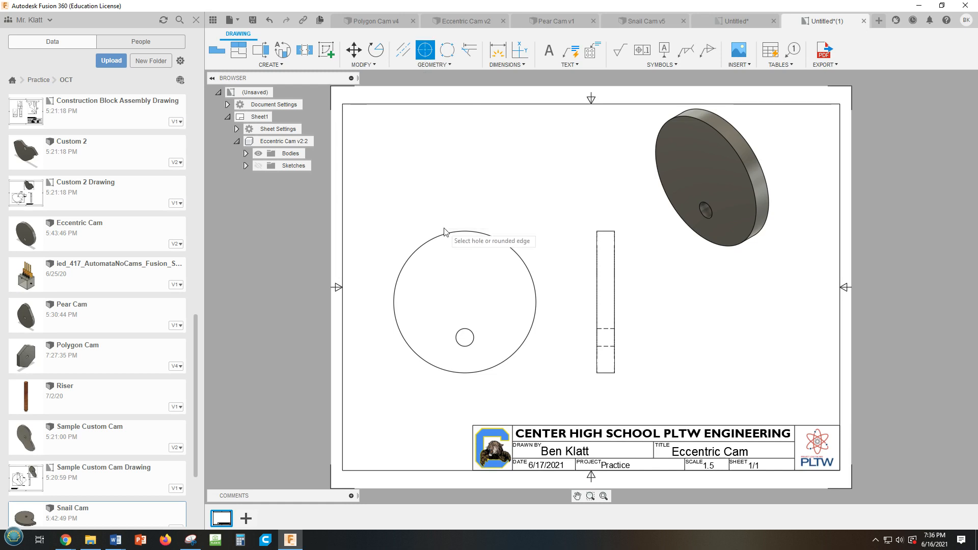
{"action": "left_click", "coordinate": [445, 233]}
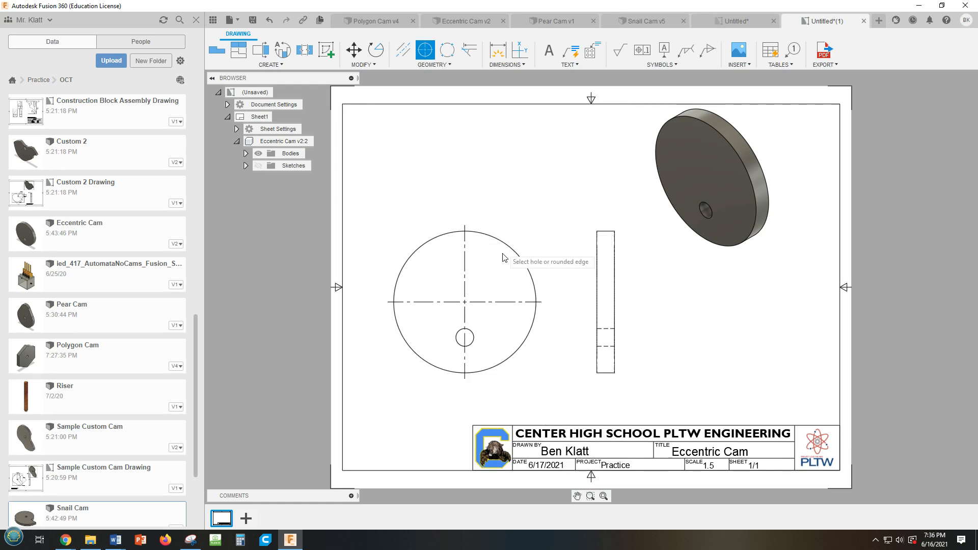
{"action": "left_click", "coordinate": [473, 340]}
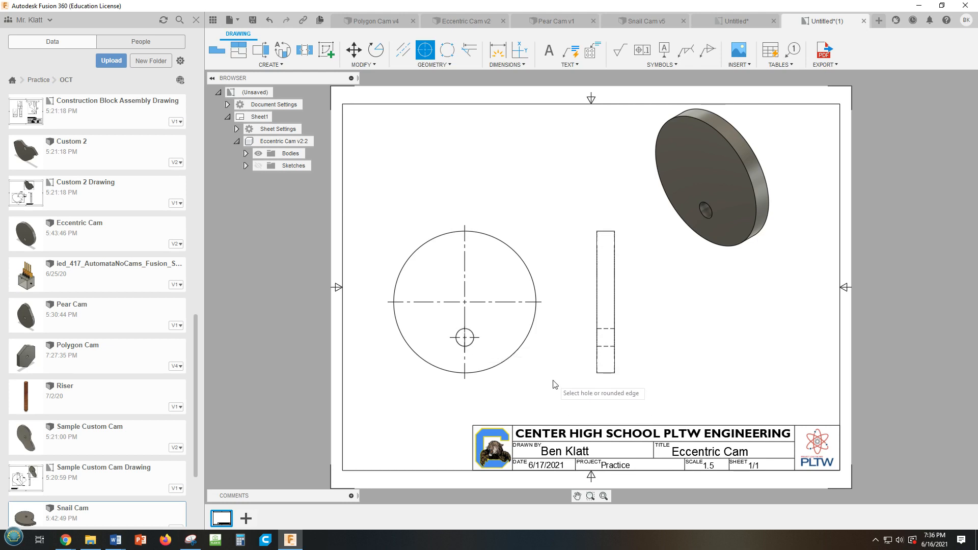
Dimension the cam's overall diameter on the side view, placing it between the front and side views
{"action": "middle_click_drag", "start_coordinate": [560, 382], "coordinate": [572, 329]}
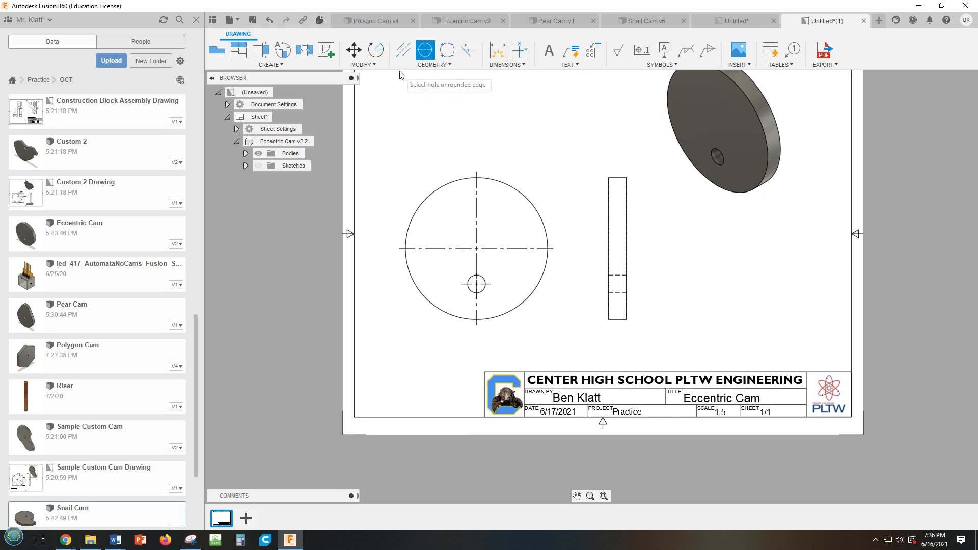
{"action": "left_click", "coordinate": [497, 49]}
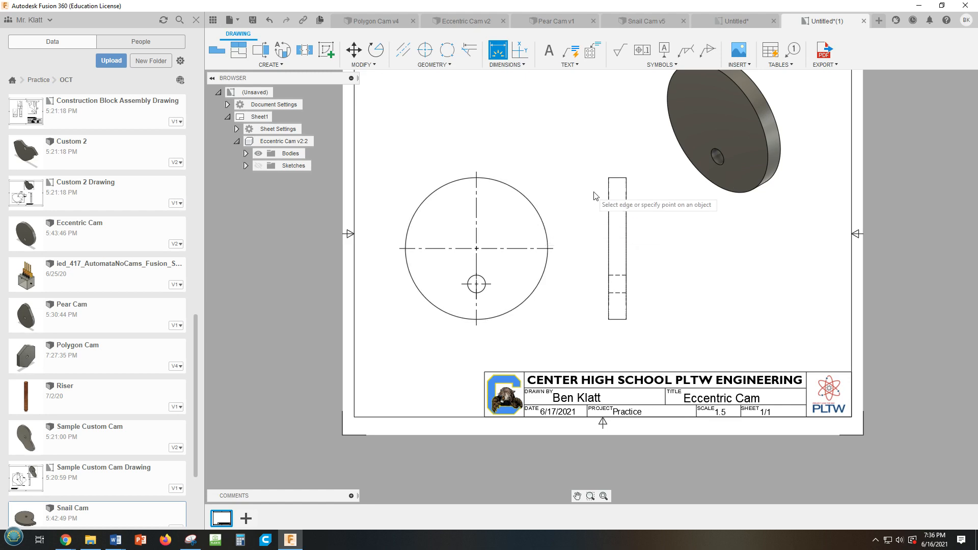
{"action": "left_click", "coordinate": [609, 224]}
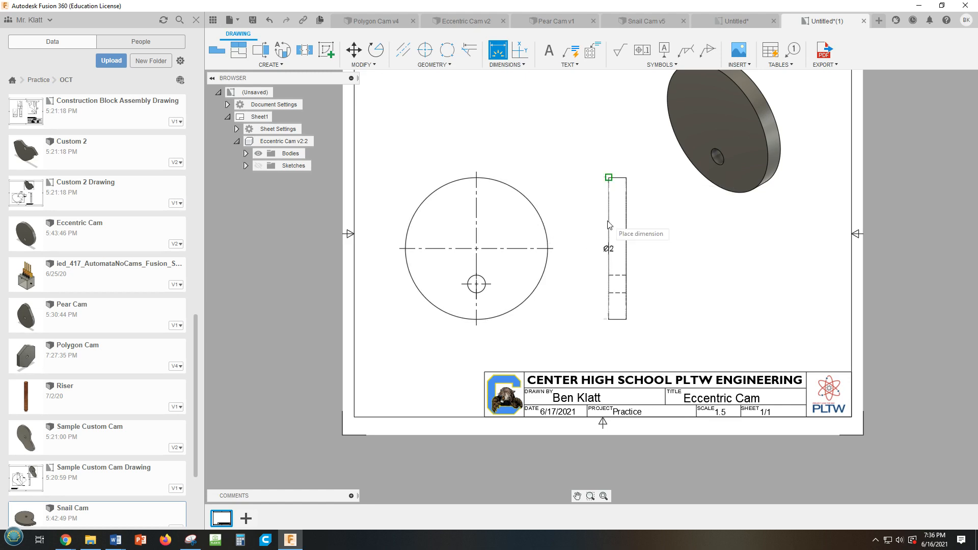
{"action": "left_click", "coordinate": [589, 249]}
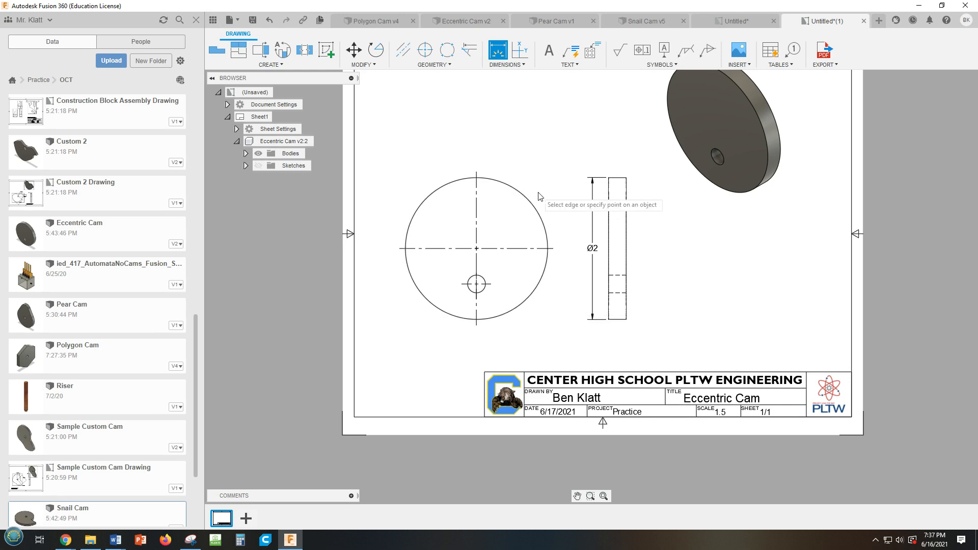
{"action": "middle_click_drag", "start_coordinate": [728, 277], "coordinate": [763, 280]}
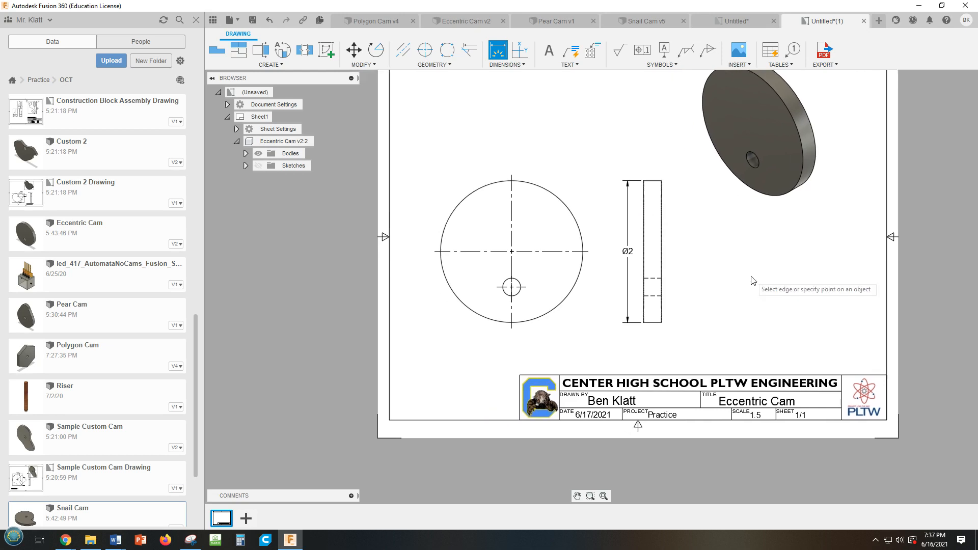
{"action": "left_click", "coordinate": [656, 185]}
{"action": "left_click", "coordinate": [657, 170]}
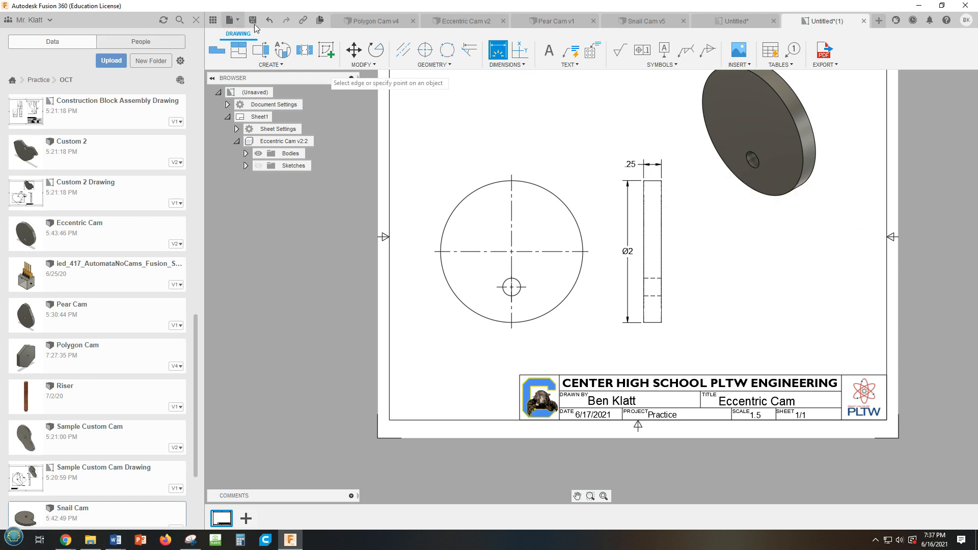
{"action": "left_click", "coordinate": [273, 22]}
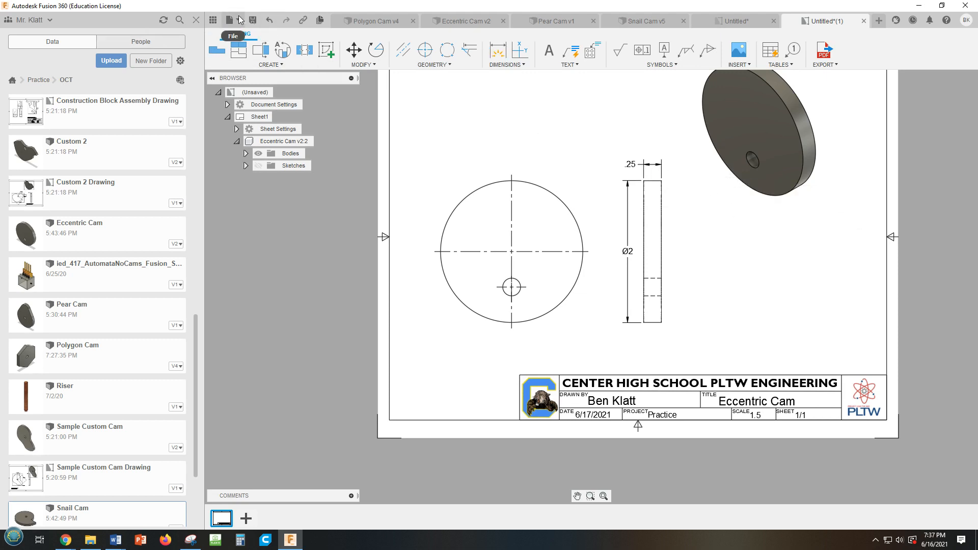
{"action": "left_click", "coordinate": [269, 21]}
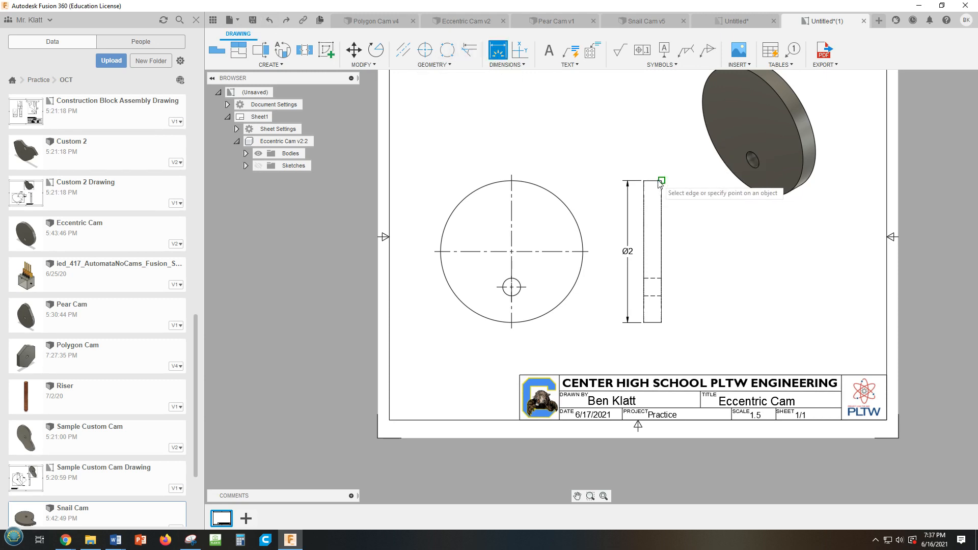
Dimension the cam's thickness along the side view's top edge, placing it just above the view
{"action": "scroll", "coordinate": [652, 184], "scroll_direction": "down", "scroll_amount": 2}
{"action": "scroll", "coordinate": [651, 186], "scroll_direction": "up", "scroll_amount": 2}
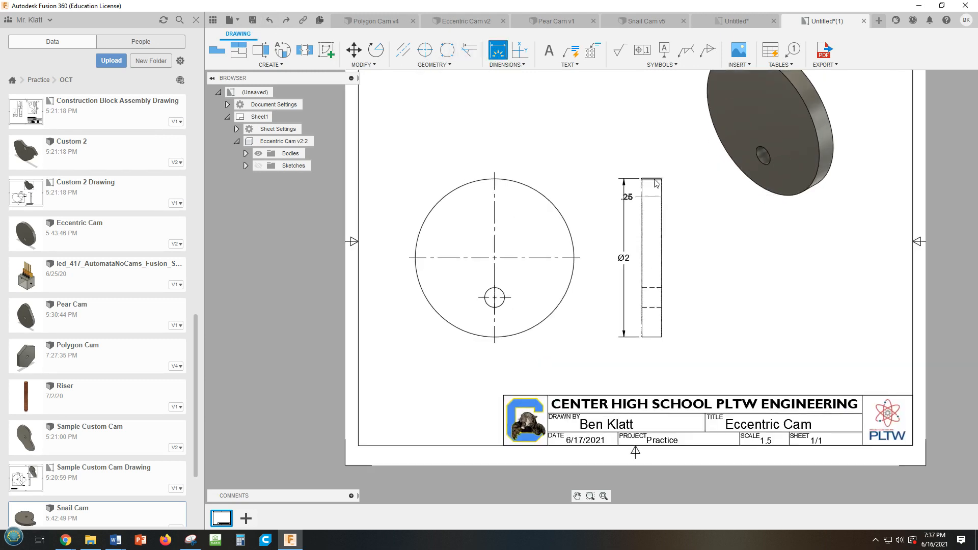
{"action": "left_click", "coordinate": [644, 180]}
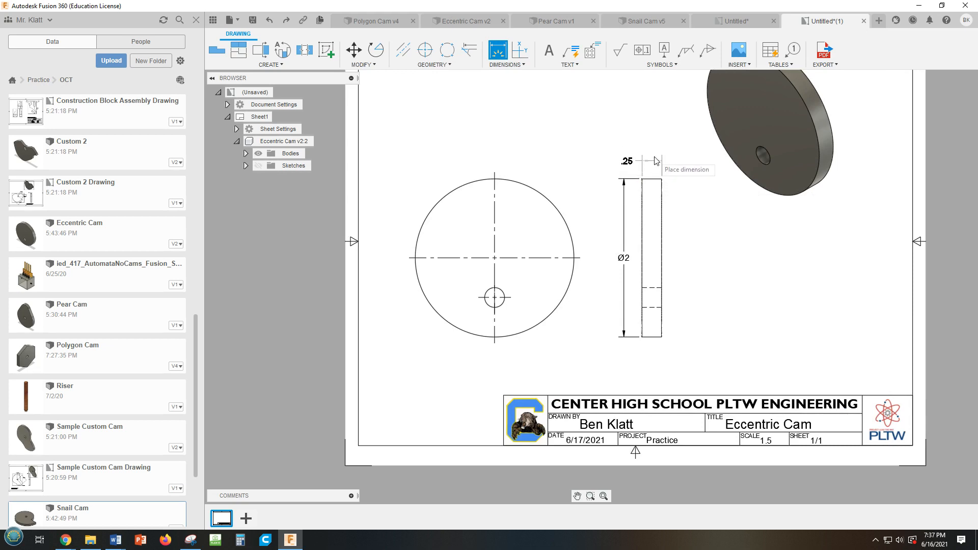
{"action": "left_click", "coordinate": [653, 165]}
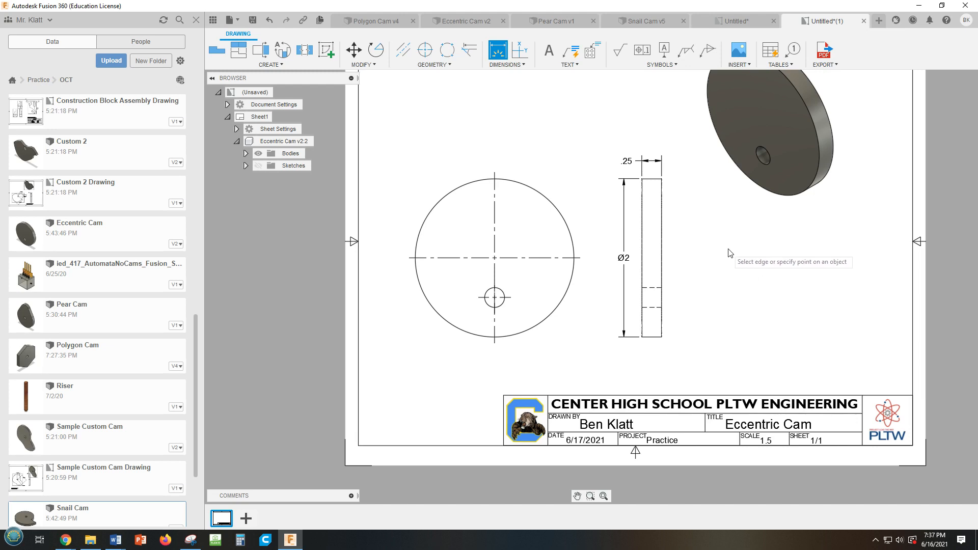
{"action": "middle_click_drag", "start_coordinate": [741, 287], "coordinate": [769, 258]}
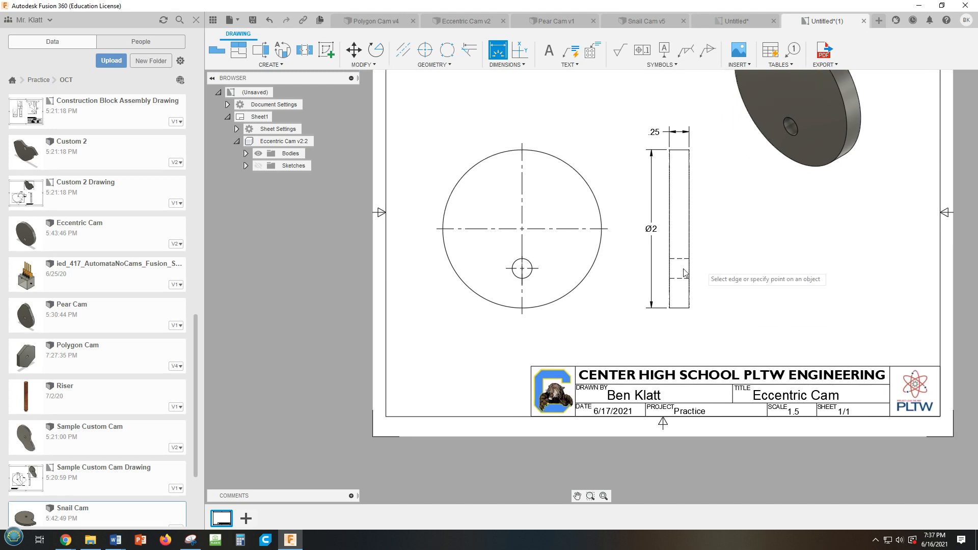
{"action": "left_click", "coordinate": [529, 261]}
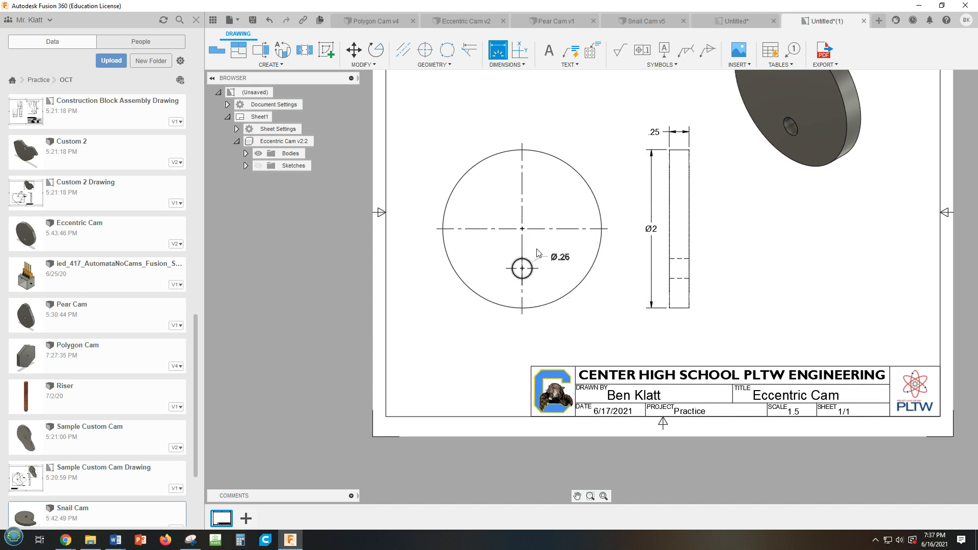
{"action": "key", "text": "Escape"}
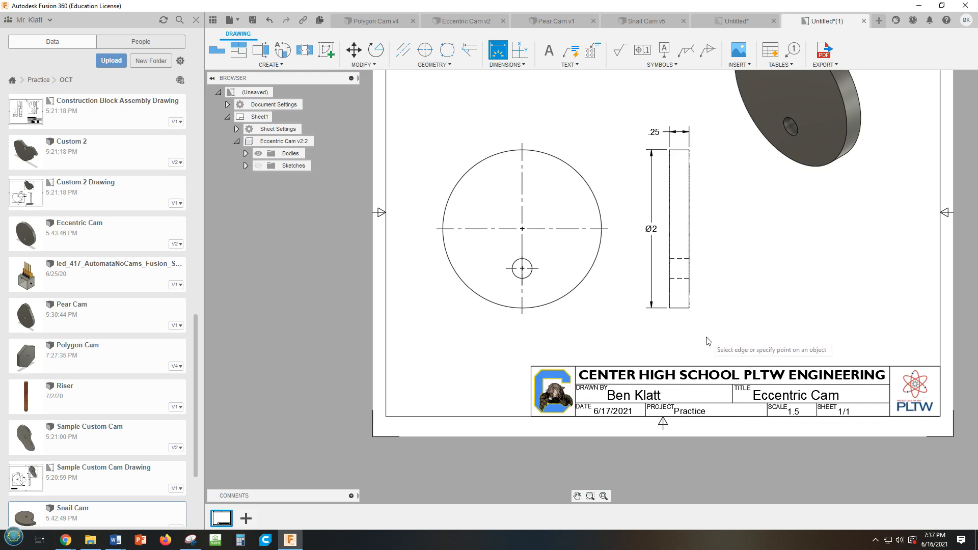
{"action": "key", "text": "Escape"}
Move the side view slightly away from the front view and dimension the vertical distance between the cam's and the hole's center lines
{"action": "left_click_drag", "start_coordinate": [680, 314], "coordinate": [702, 309]}
{"action": "left_click", "coordinate": [663, 349]}
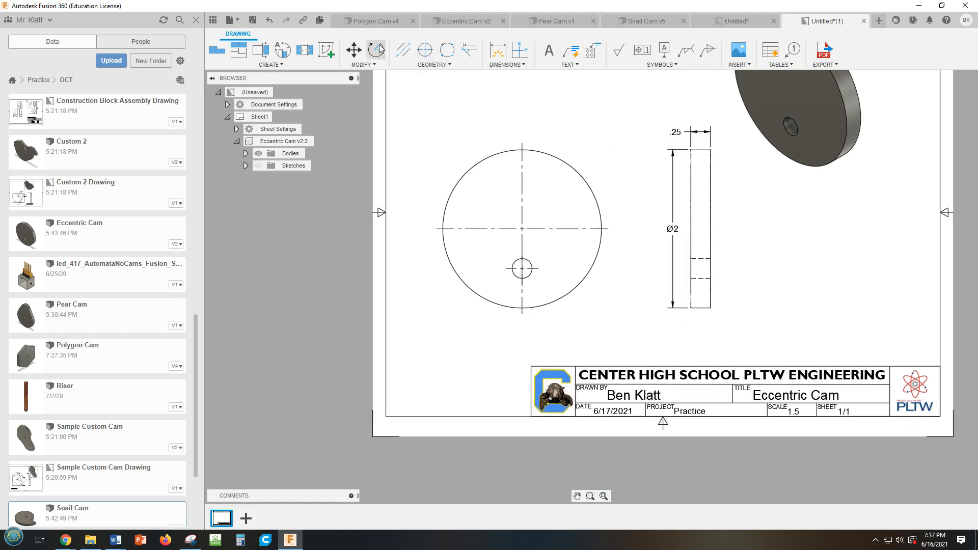
{"action": "left_click", "coordinate": [497, 49]}
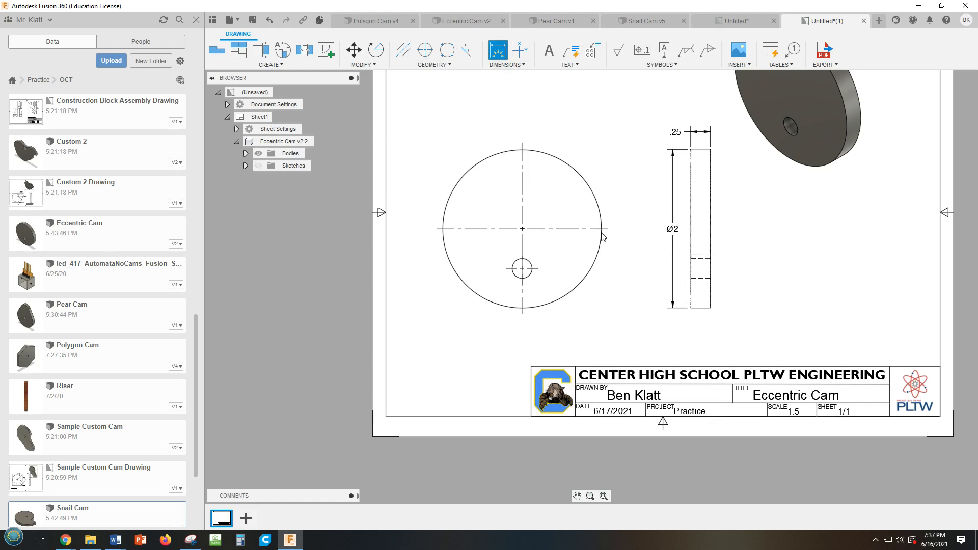
{"action": "left_click", "coordinate": [578, 230]}
{"action": "left_click", "coordinate": [538, 269]}
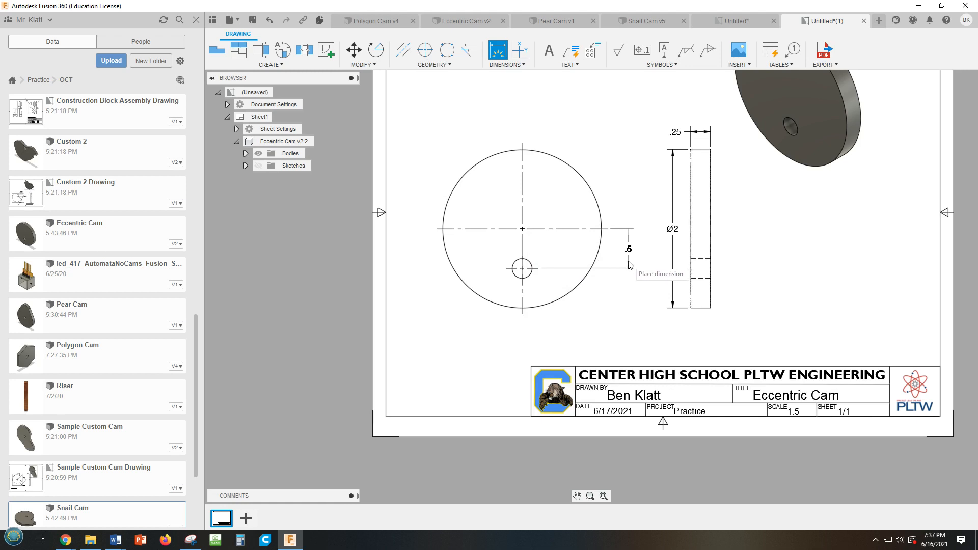
{"action": "left_click", "coordinate": [627, 264]}
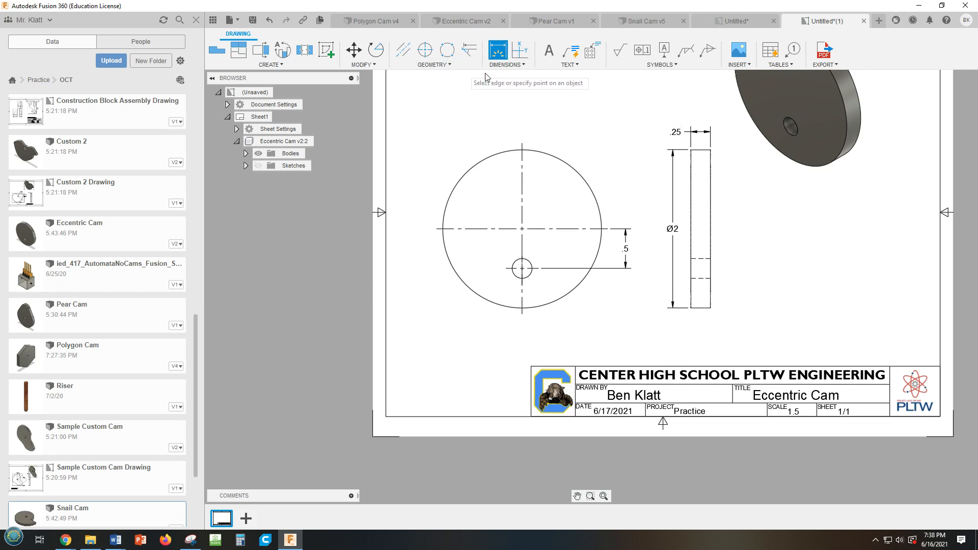
Dimension the small hole's diameter below the front view and append THRU to the dimension text
{"action": "left_click", "coordinate": [529, 276]}
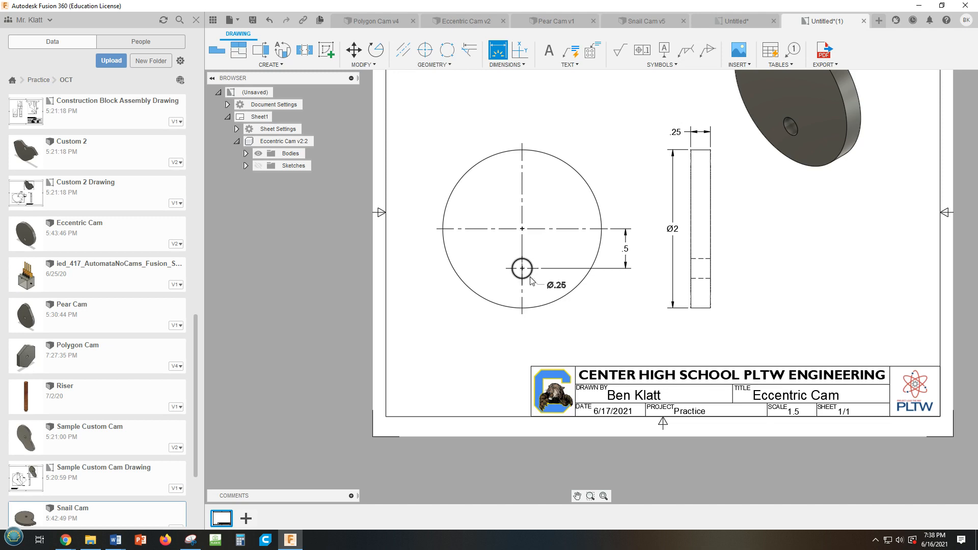
{"action": "left_click", "coordinate": [567, 316]}
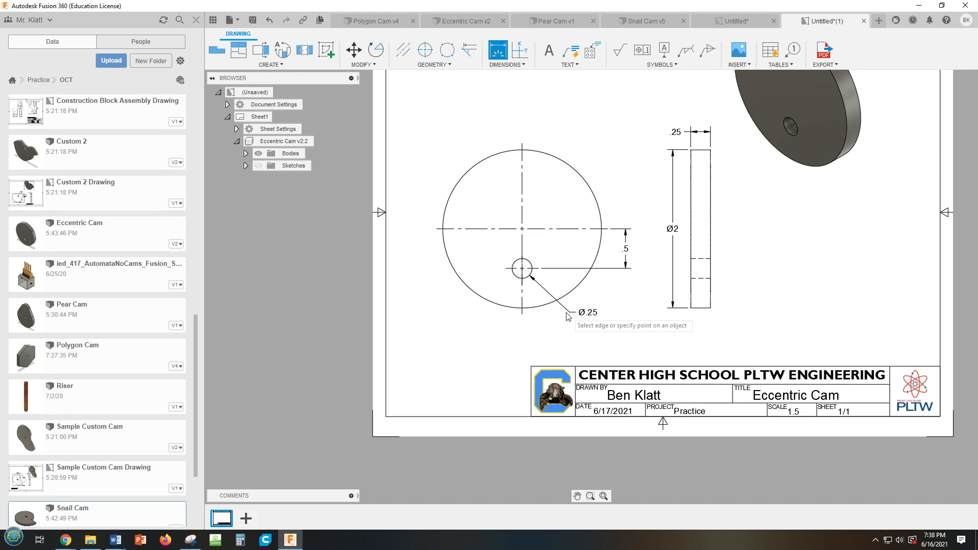
{"action": "key", "text": "Escape"}
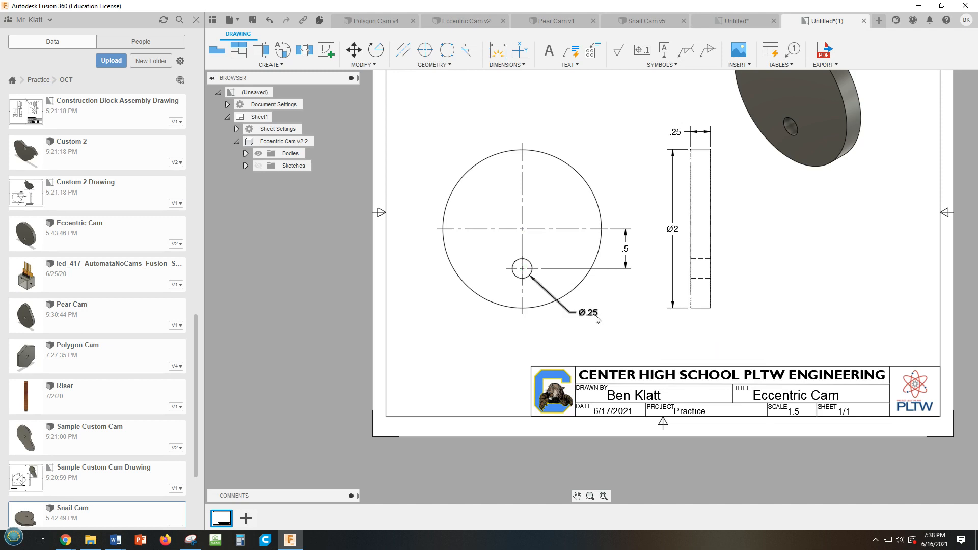
{"action": "double_click", "coordinate": [597, 319]}
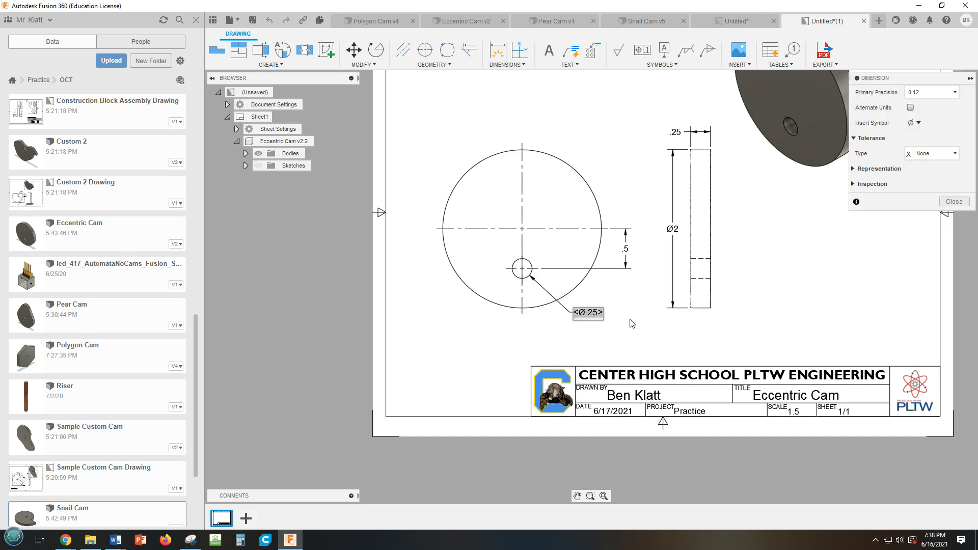
{"action": "type", "text": "THRU"}
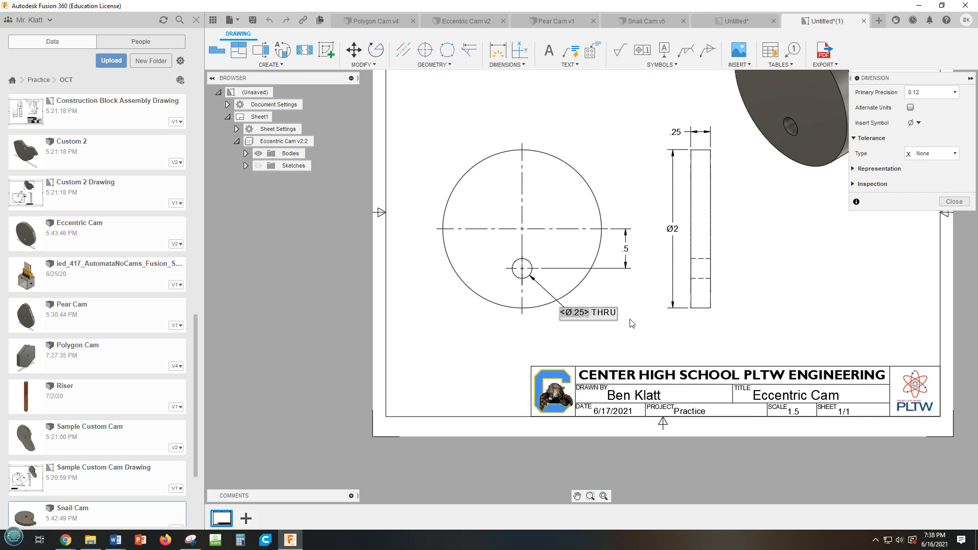
{"action": "key", "text": "Escape"}
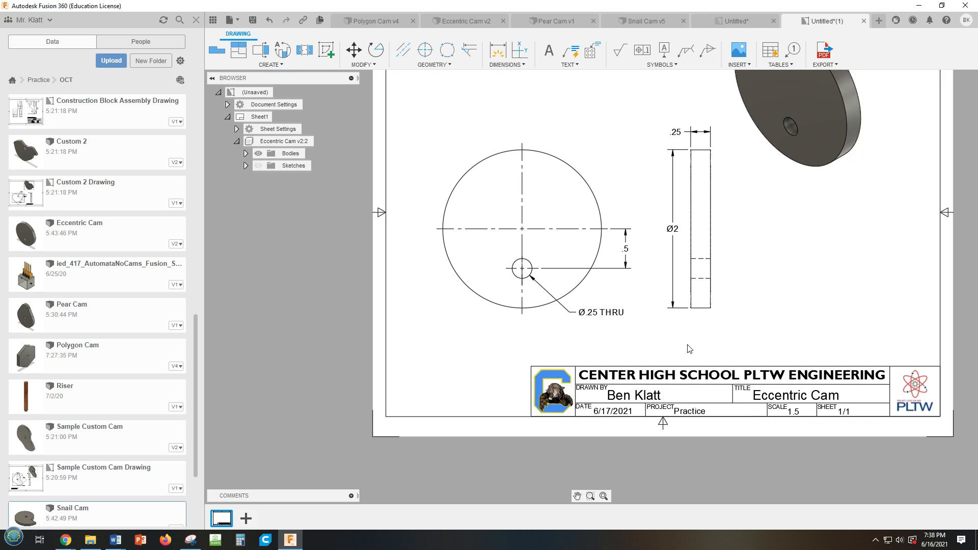
Create a new drawing of the full assembly from the Pear Cam design using the CHS Standard ASME template
{"action": "scroll", "coordinate": [689, 349], "scroll_direction": "down", "scroll_amount": 1}
{"action": "mouse_move", "coordinate": [819, 317]}
{"action": "middle_mouse_down"}
{"action": "mouse_move", "coordinate": [757, 315]}
{"action": "mouse_move", "coordinate": [722, 346]}
{"action": "middle_mouse_up"}
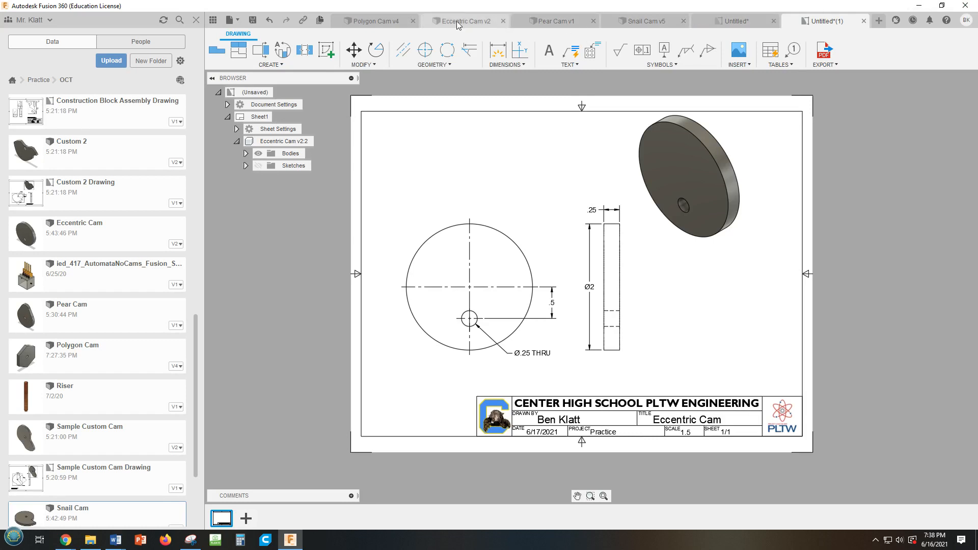
{"action": "left_click", "coordinate": [551, 19]}
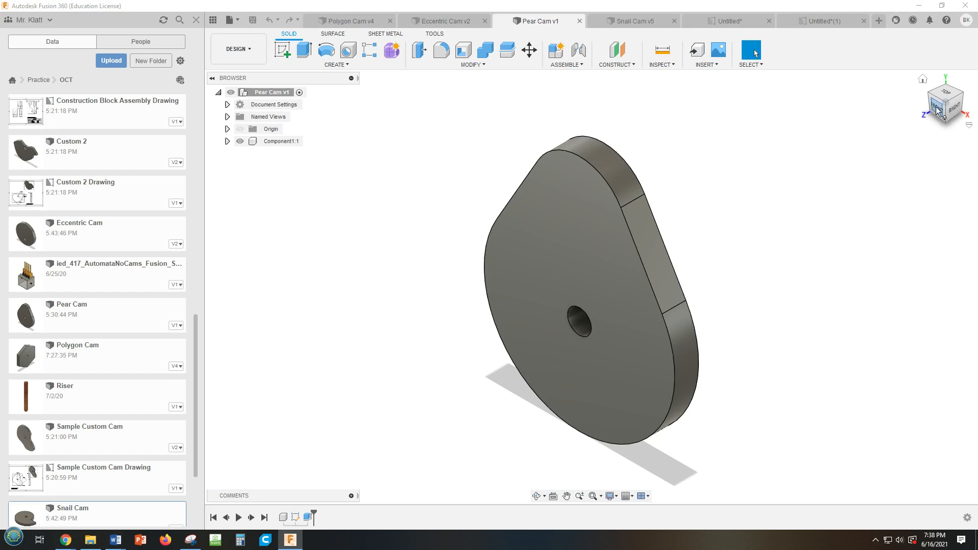
{"action": "left_click", "coordinate": [250, 51]}
{"action": "mouse_move", "coordinate": [247, 178]}
{"action": "left_click", "coordinate": [302, 181]}
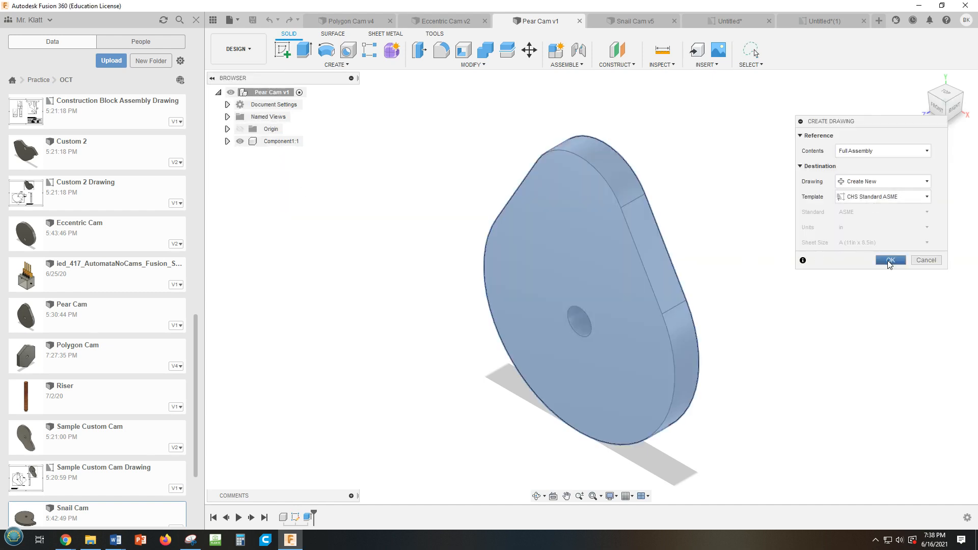
{"action": "left_click", "coordinate": [890, 259]}
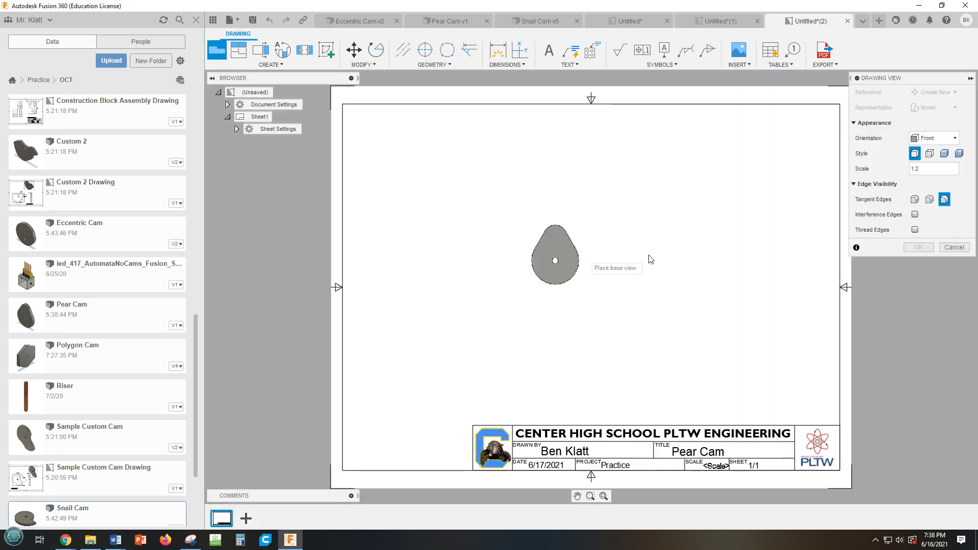
Place a front base view of the Pear Cam at scale 1.5 with visible and hidden edges in the sheet's lower-left area
{"action": "left_click", "coordinate": [919, 170]}
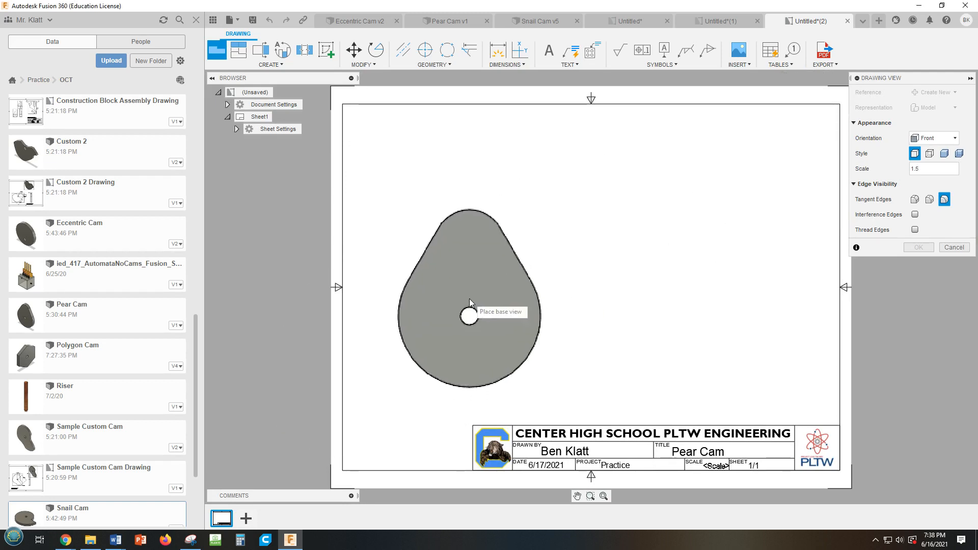
{"action": "left_click", "coordinate": [932, 155]}
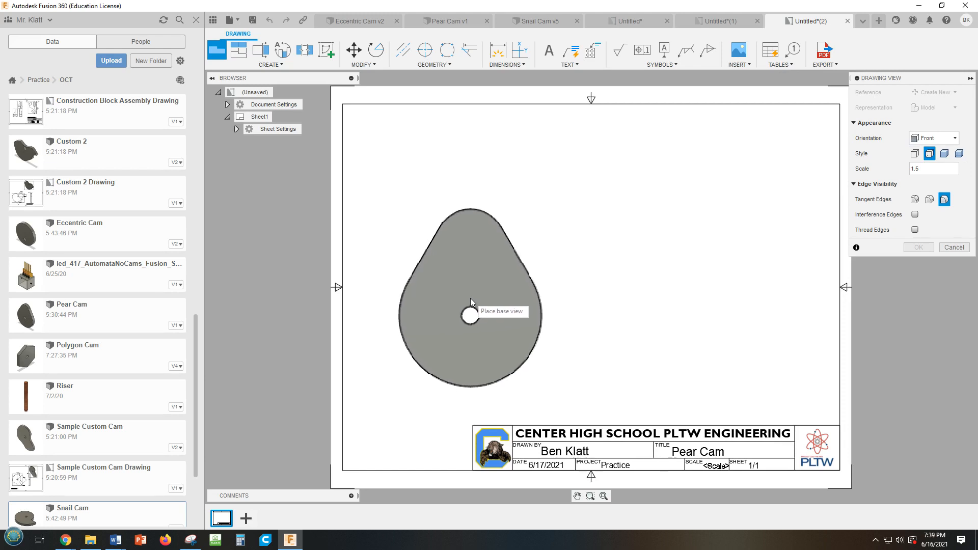
{"action": "left_click", "coordinate": [469, 298]}
{"action": "left_click", "coordinate": [918, 248]}
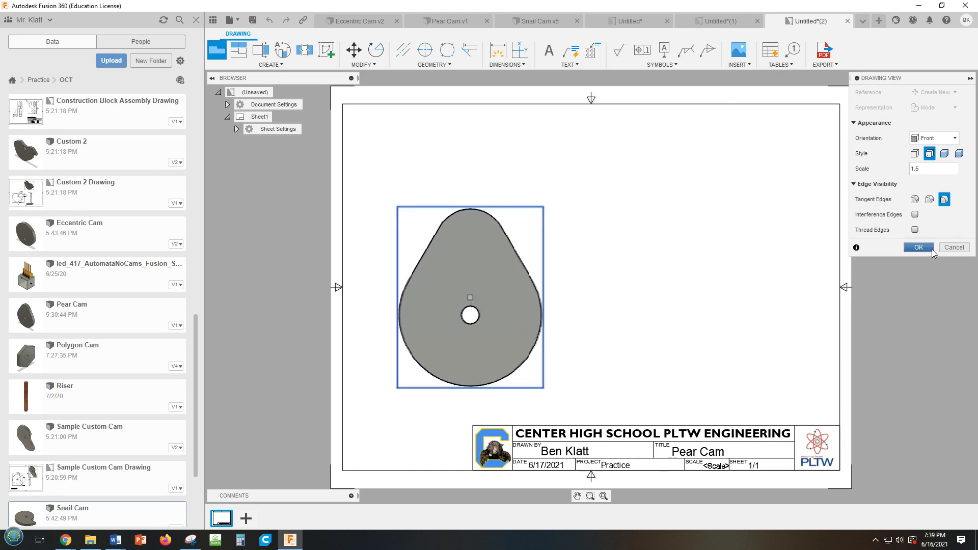
Create projected views from the Pear Cam's front view: a side view beside it and an isometric view in the sheet's upper-right area
{"action": "left_click", "coordinate": [245, 53]}
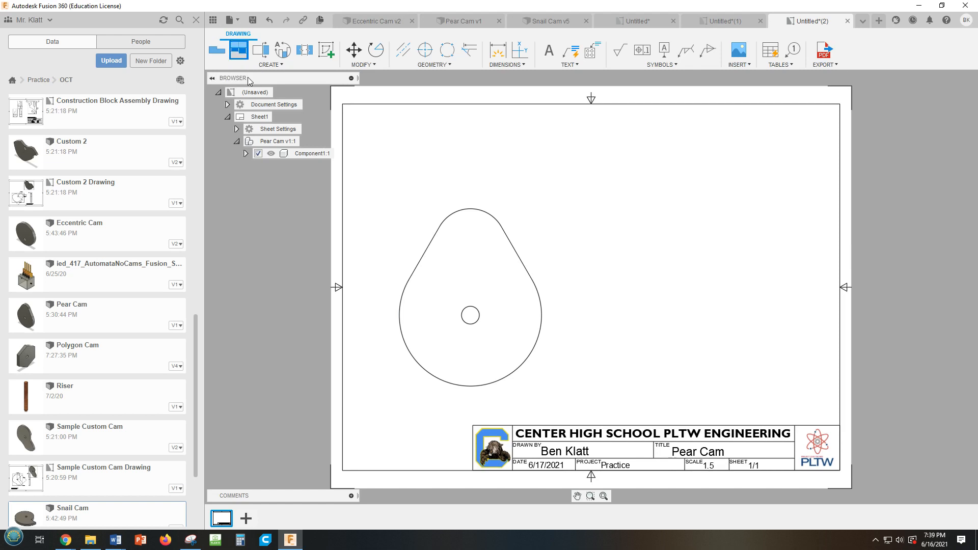
{"action": "left_click", "coordinate": [493, 340]}
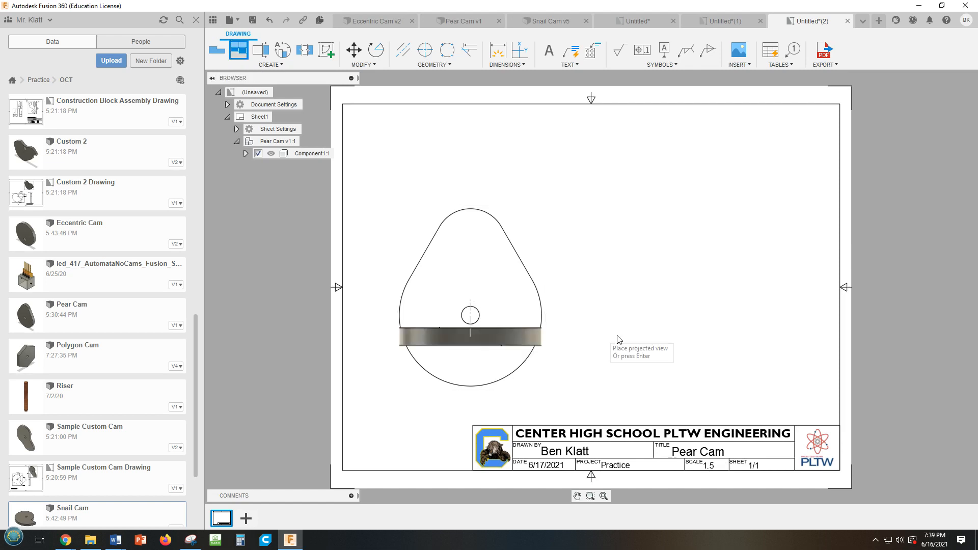
{"action": "left_click", "coordinate": [605, 311]}
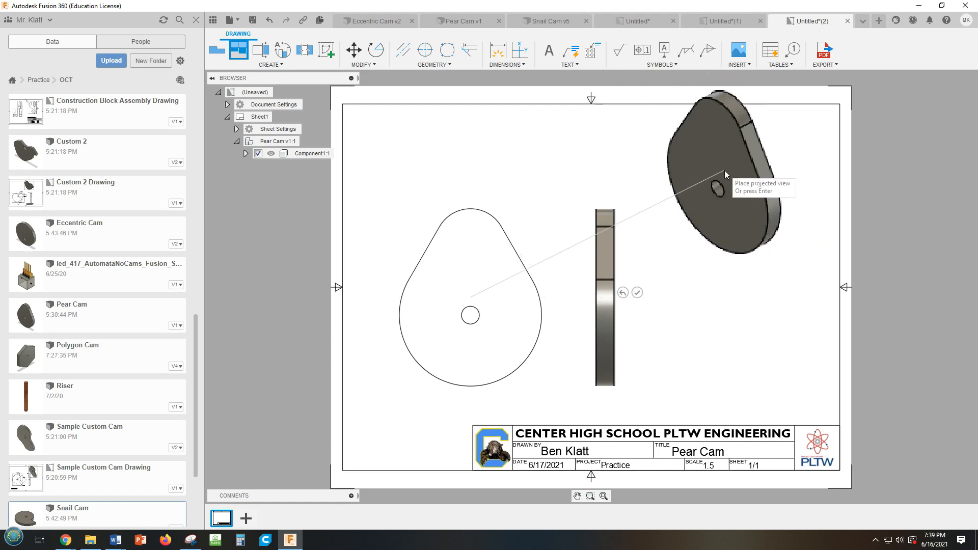
{"action": "left_click", "coordinate": [724, 187]}
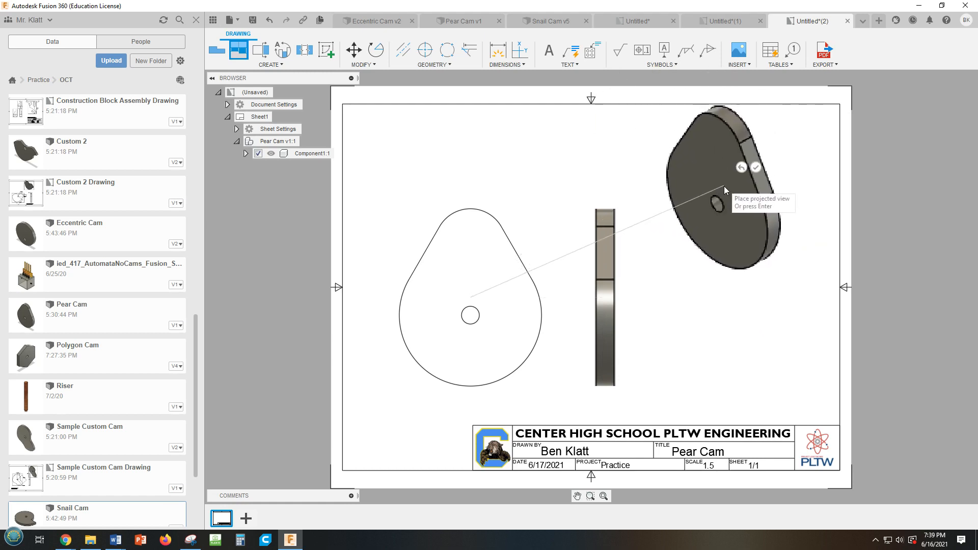
{"action": "key", "text": "Return"}
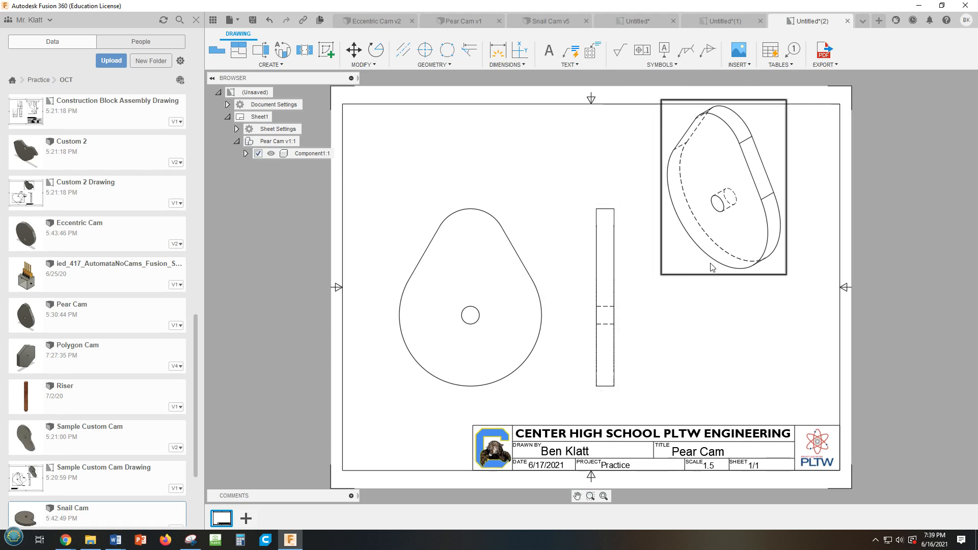
Set the isometric view's style to shaded without hidden edges
{"action": "double_click", "coordinate": [724, 187]}
{"action": "left_click", "coordinate": [958, 111]}
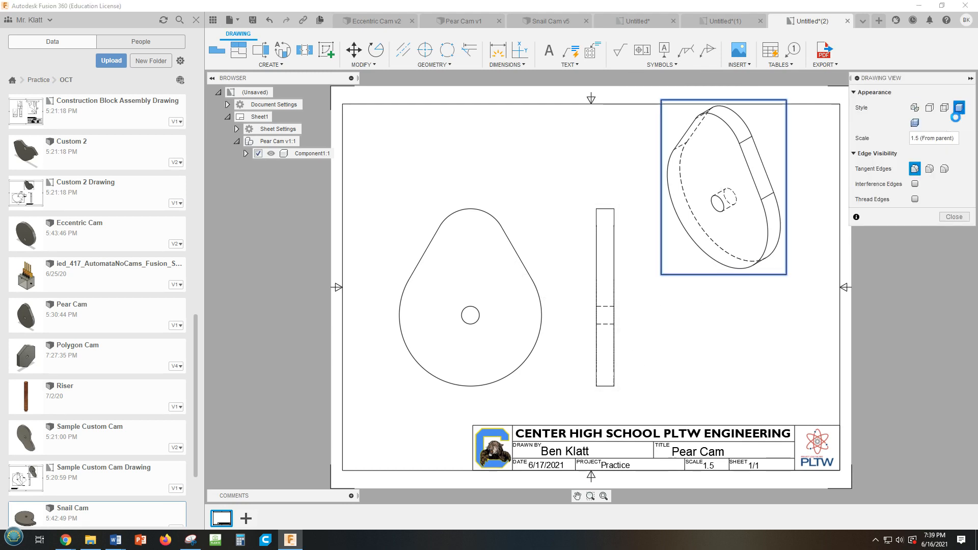
{"action": "left_click", "coordinate": [953, 216]}
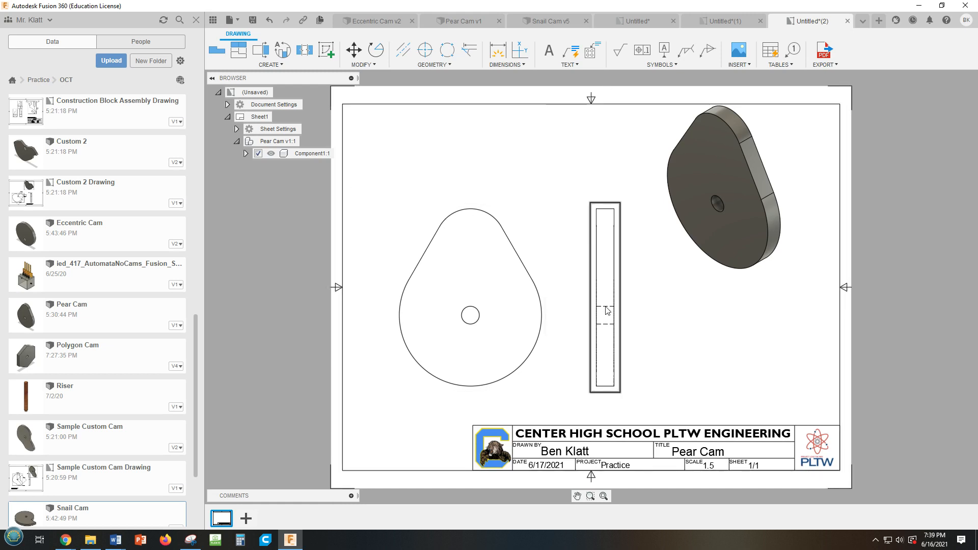
Switch to the Eccentric Cam drawing and add a centerline between the two hidden hole edges in the side view
{"action": "left_click", "coordinate": [724, 22]}
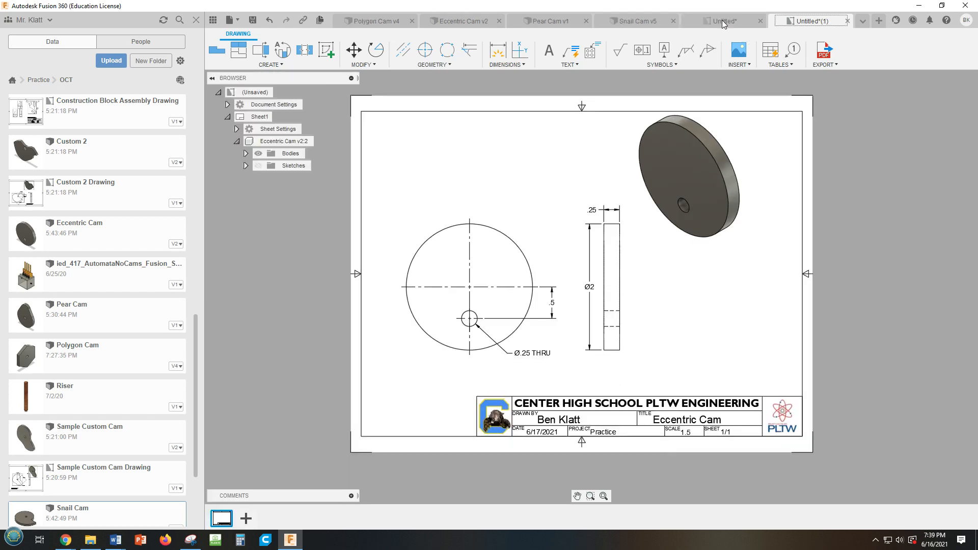
{"action": "left_click", "coordinate": [402, 50]}
{"action": "left_click", "coordinate": [610, 311]}
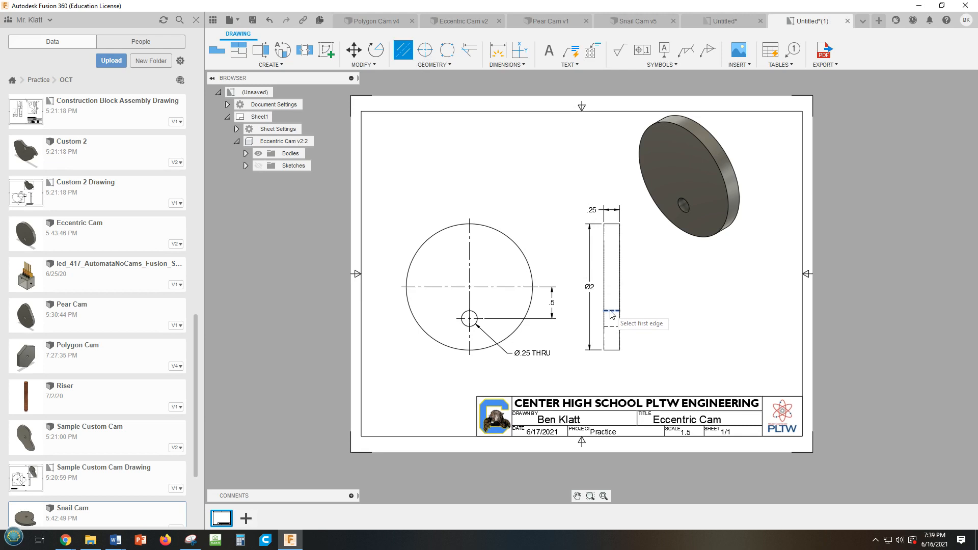
{"action": "left_click", "coordinate": [611, 327]}
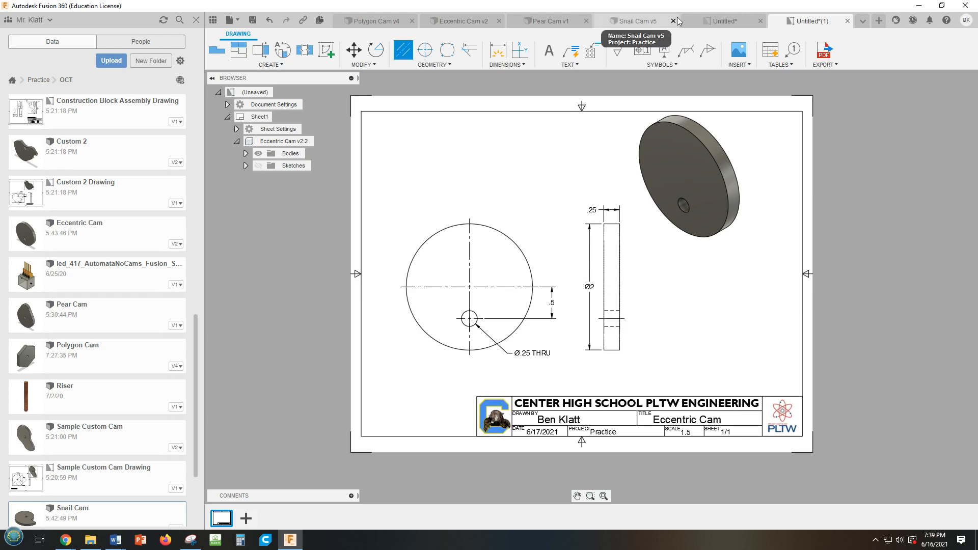
Return to the Pear Cam drawing and move the isometric view slightly down, clear of the sheet border
{"action": "left_click", "coordinate": [723, 21]}
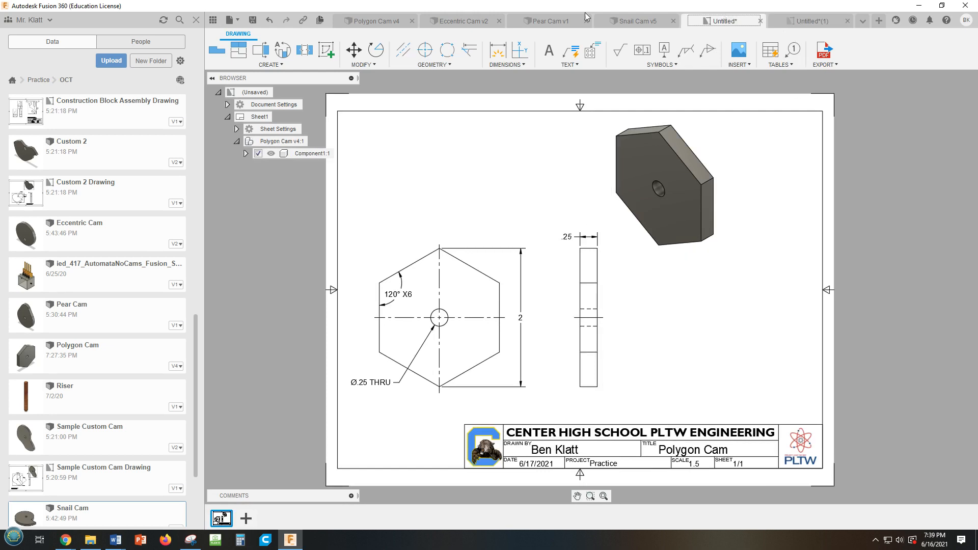
{"action": "left_click", "coordinate": [543, 21]}
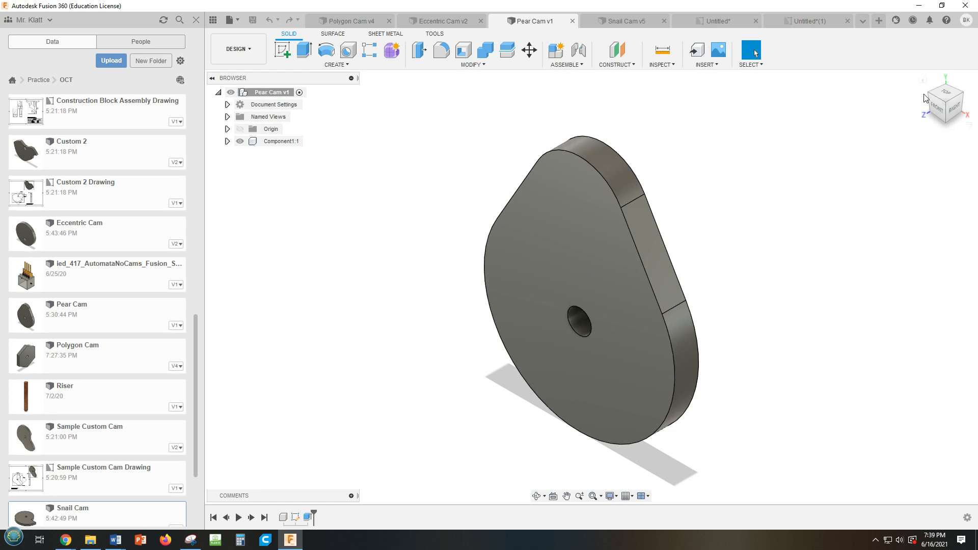
{"action": "left_click", "coordinate": [862, 21]}
{"action": "left_click", "coordinate": [842, 80]}
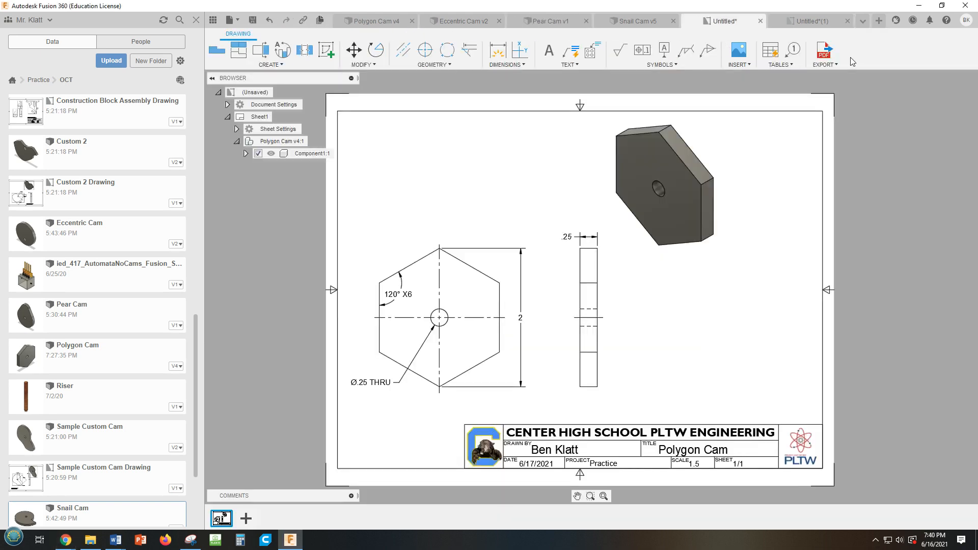
{"action": "left_click", "coordinate": [861, 22]}
{"action": "left_click", "coordinate": [847, 100]}
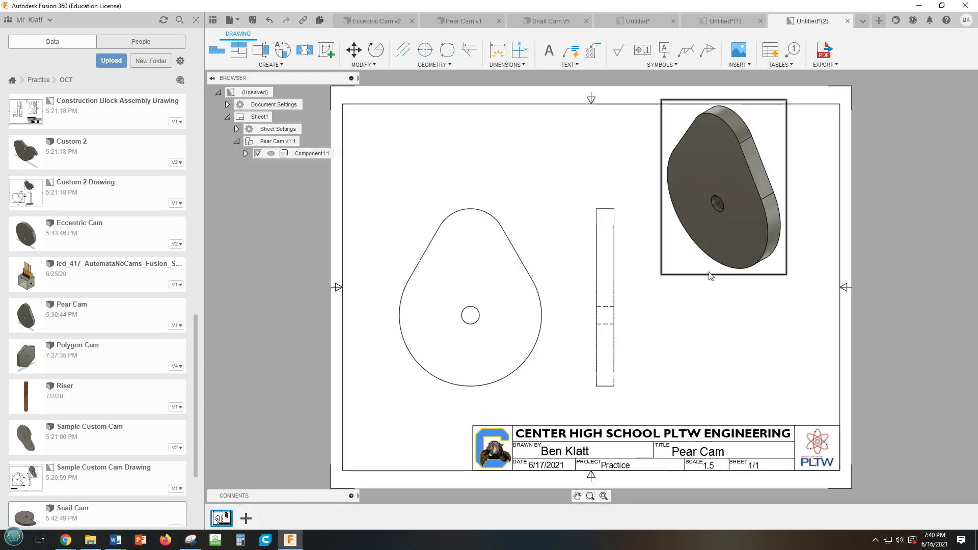
{"action": "left_click_drag", "start_coordinate": [709, 273], "coordinate": [710, 282]}
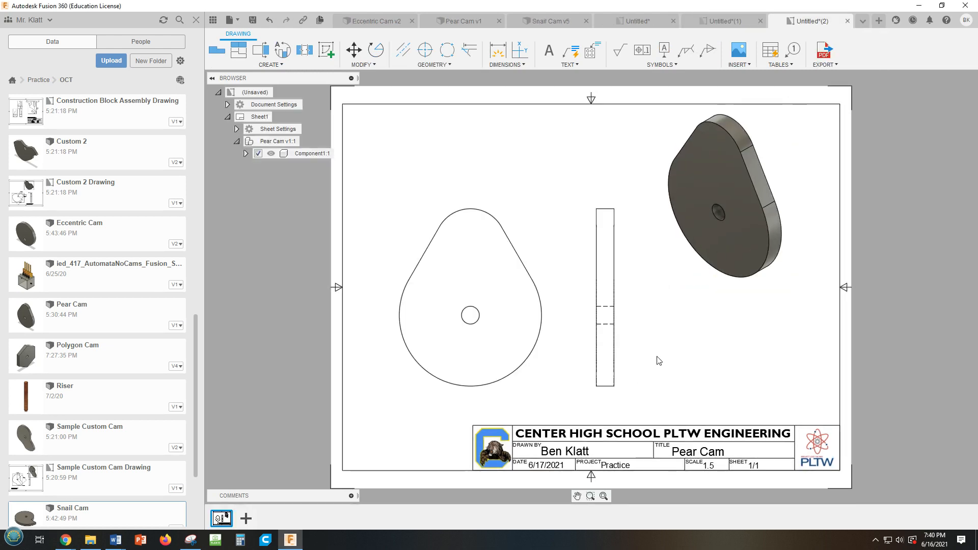
Add center marks to the front view's large lower arc and its small upper arc
{"action": "left_click", "coordinate": [422, 53]}
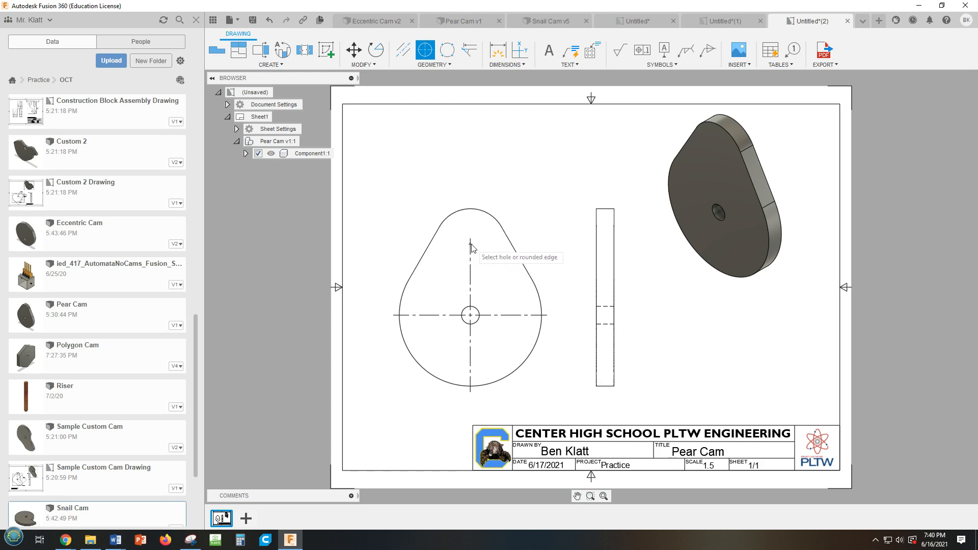
{"action": "scroll", "coordinate": [470, 247], "scroll_direction": "up", "scroll_amount": 6}
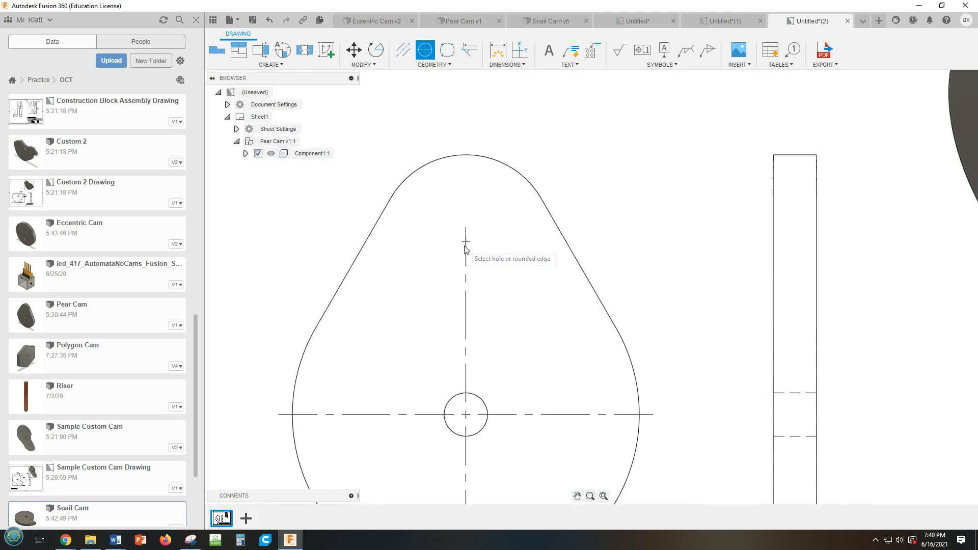
{"action": "scroll", "coordinate": [466, 245], "scroll_direction": "down", "scroll_amount": 5}
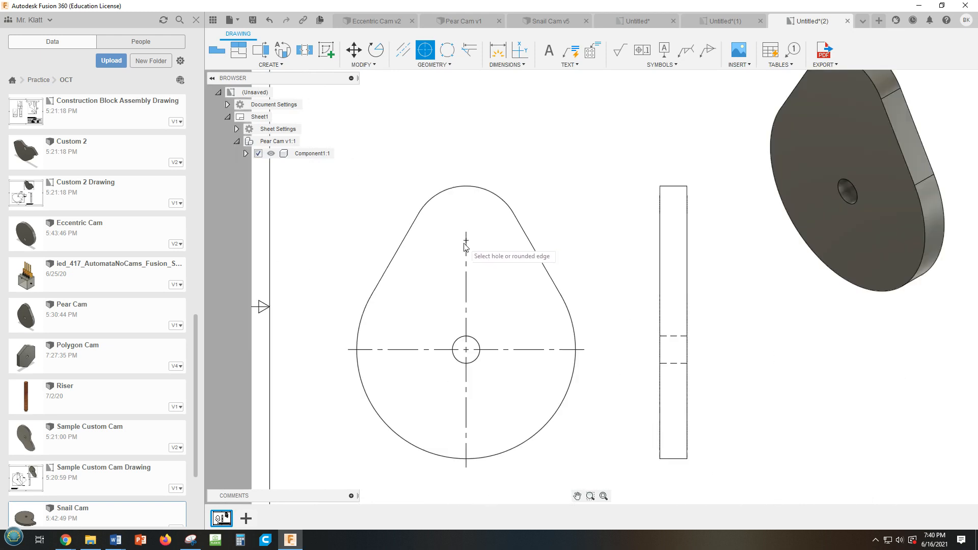
{"action": "scroll", "coordinate": [460, 249], "scroll_direction": "up", "scroll_amount": 2}
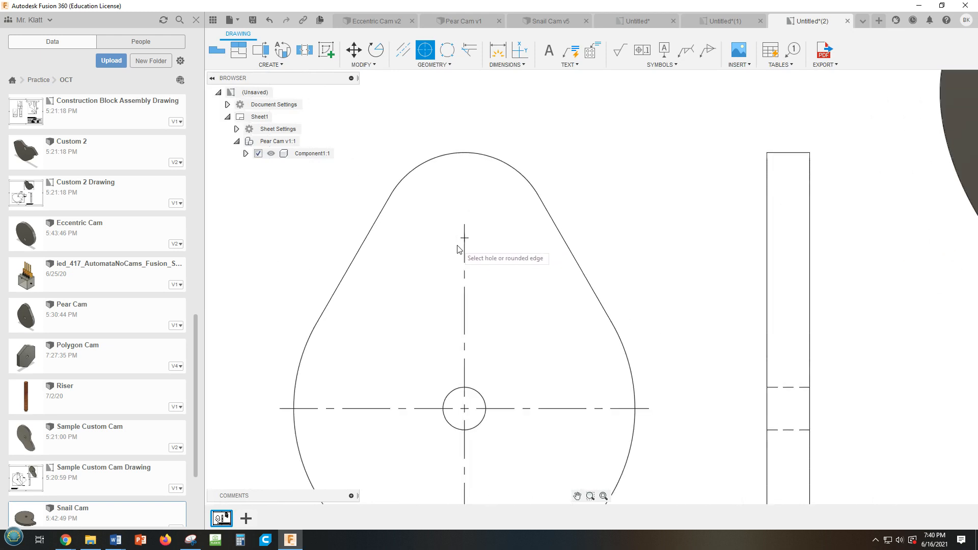
{"action": "key", "text": "Escape"}
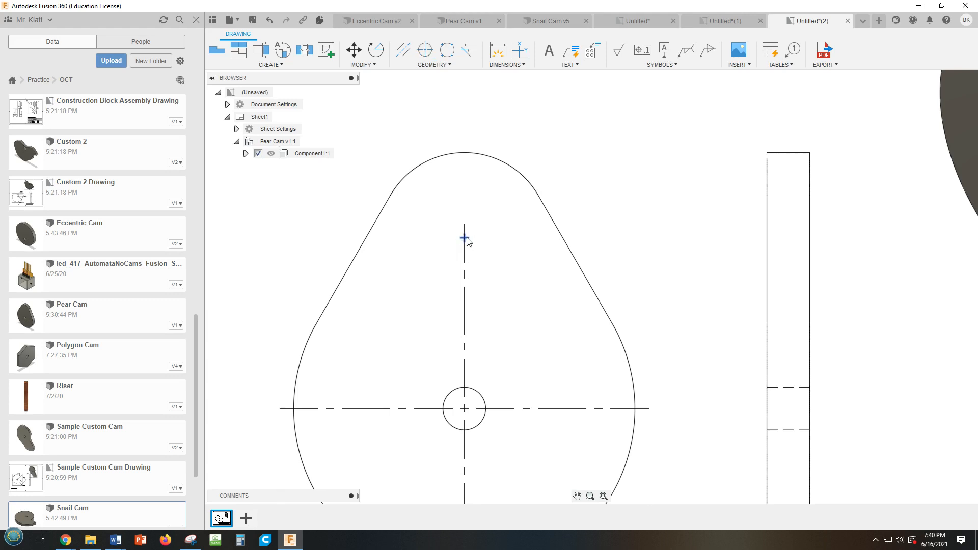
Extend the large arc's vertical center line upward until it reaches just past the cam's top edge
{"action": "scroll", "coordinate": [464, 239], "scroll_direction": "up", "scroll_amount": 2}
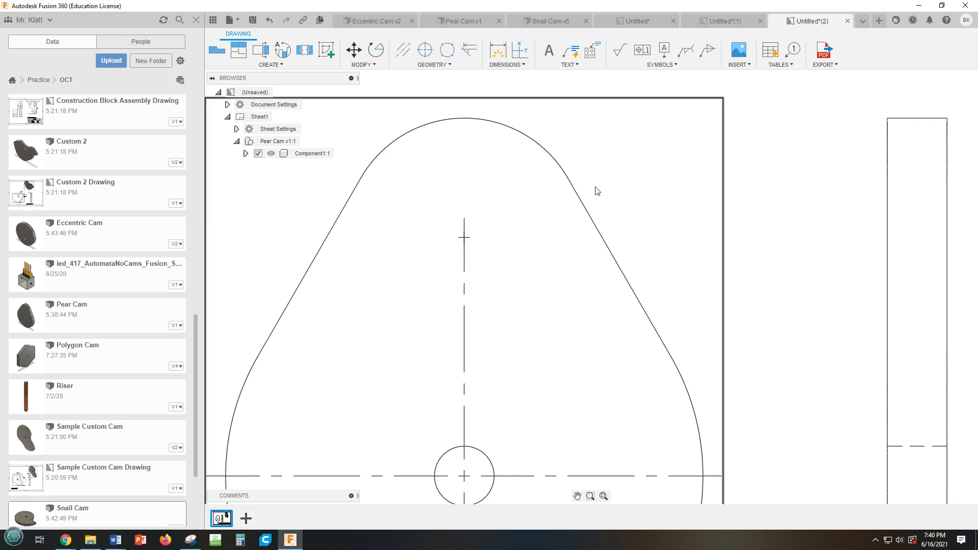
{"action": "left_click", "coordinate": [464, 317]}
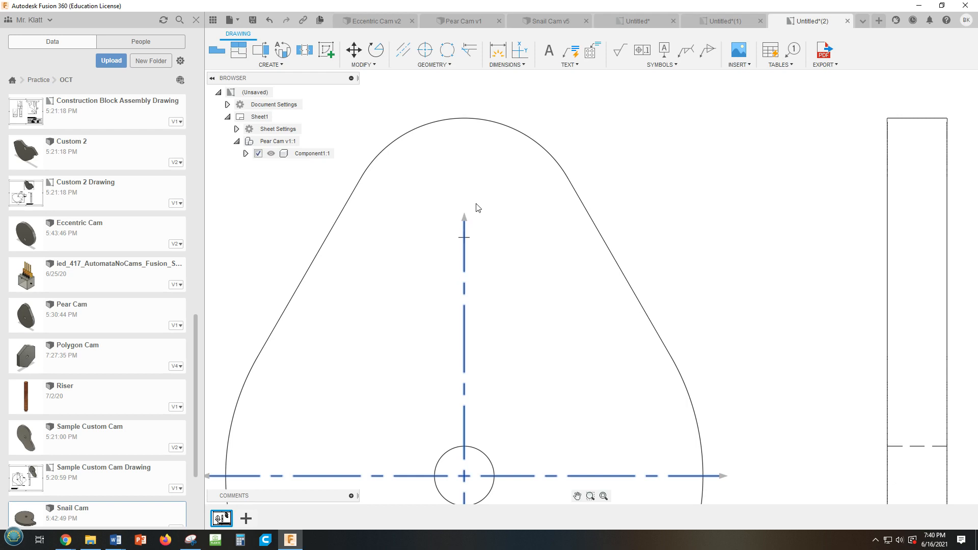
{"action": "left_click", "coordinate": [375, 289]}
{"action": "scroll", "coordinate": [487, 217], "scroll_direction": "up", "scroll_amount": 3}
{"action": "scroll", "coordinate": [524, 225], "scroll_direction": "down", "scroll_amount": 5}
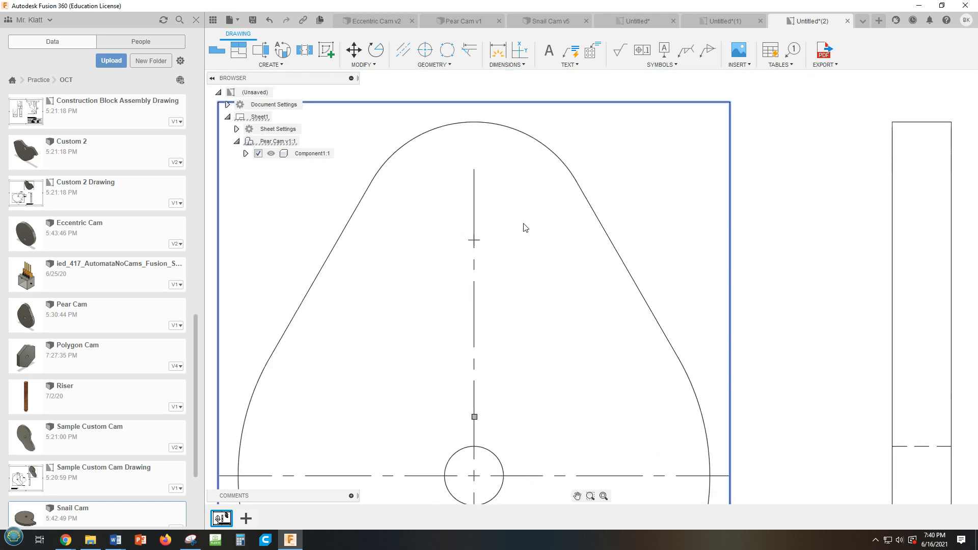
{"action": "key", "text": "Escape"}
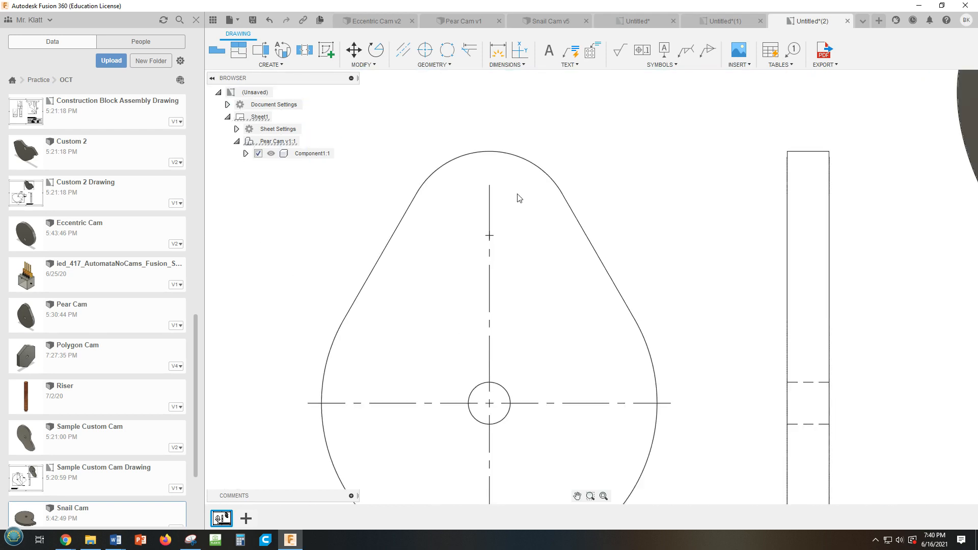
{"action": "left_click", "coordinate": [490, 208]}
{"action": "left_click", "coordinate": [489, 185]}
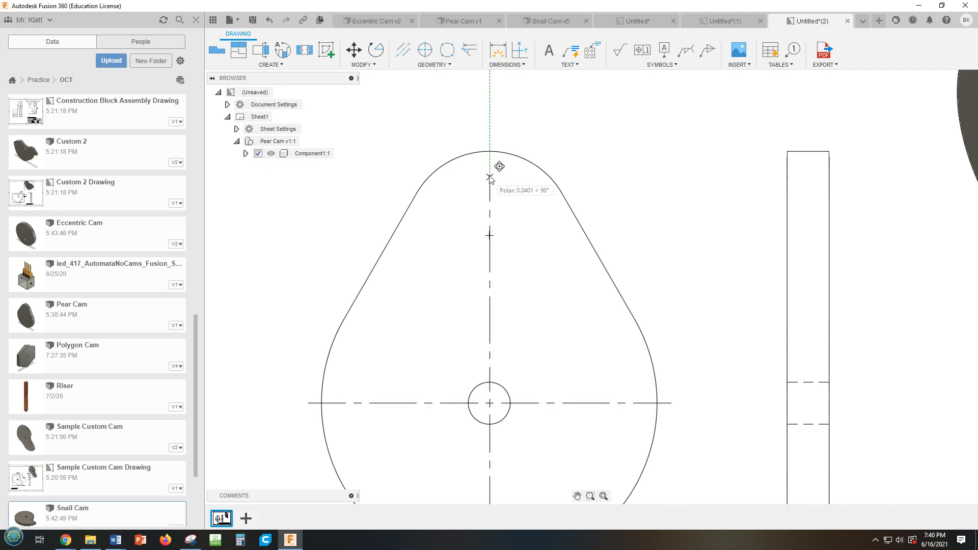
{"action": "left_click", "coordinate": [490, 147]}
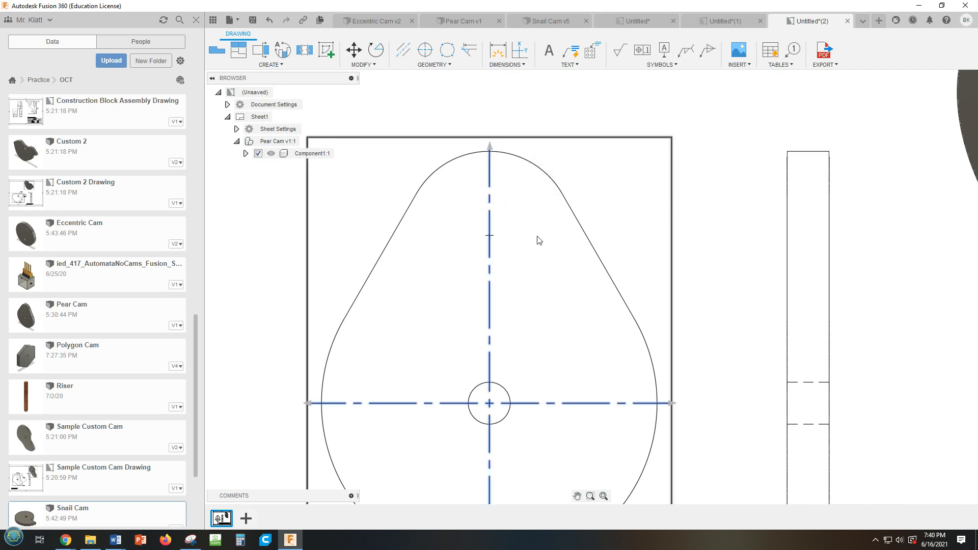
{"action": "key", "text": "Escape"}
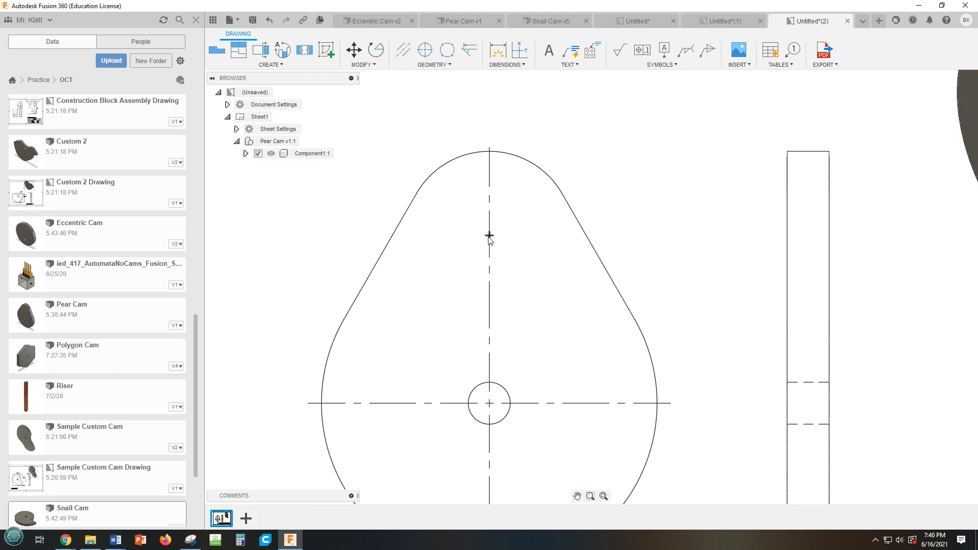
Try to move the upper arc's center mark off the vertical center line, and undo the move
{"action": "left_click", "coordinate": [490, 236]}
{"action": "left_click", "coordinate": [515, 228]}
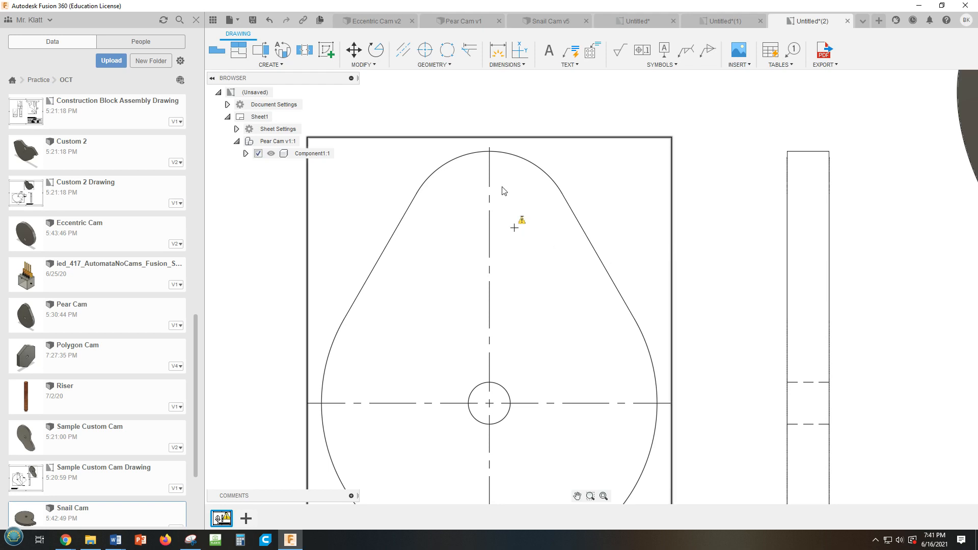
{"action": "left_click", "coordinate": [270, 21]}
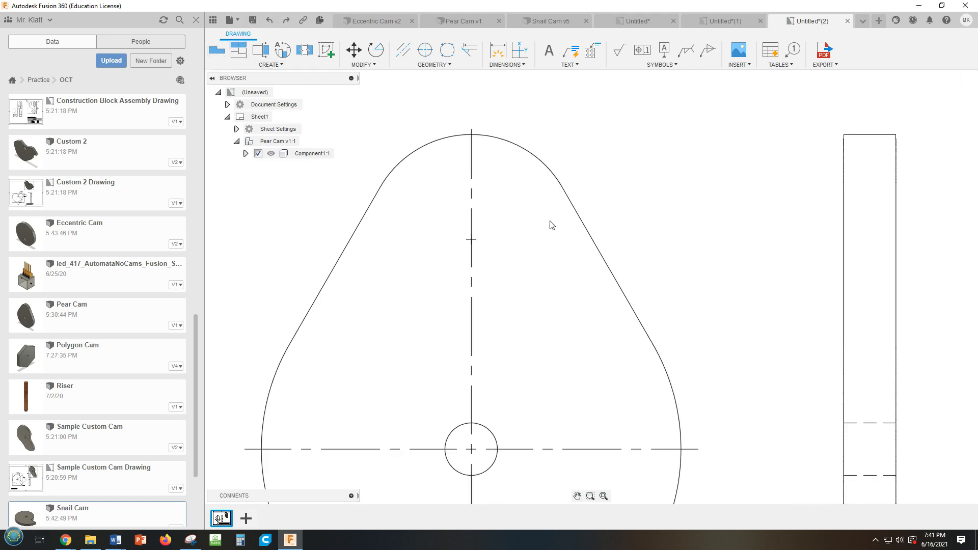
Dimension the radii of the front view's large lower arc and small upper arc, placing both texts outside the outline
{"action": "scroll", "coordinate": [474, 244], "scroll_direction": "down", "scroll_amount": 3}
{"action": "scroll", "coordinate": [475, 244], "scroll_direction": "down", "scroll_amount": 2}
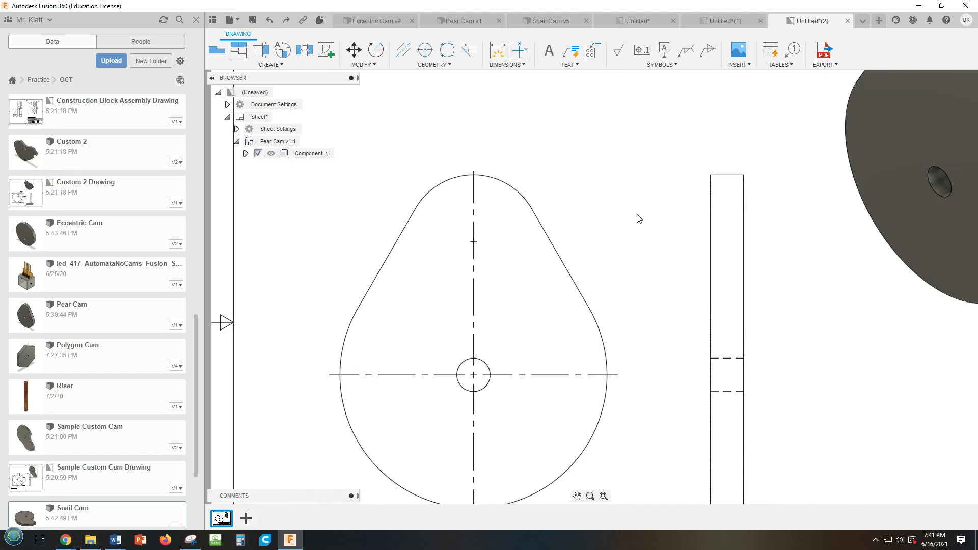
{"action": "scroll", "coordinate": [637, 204], "scroll_direction": "down", "scroll_amount": 3}
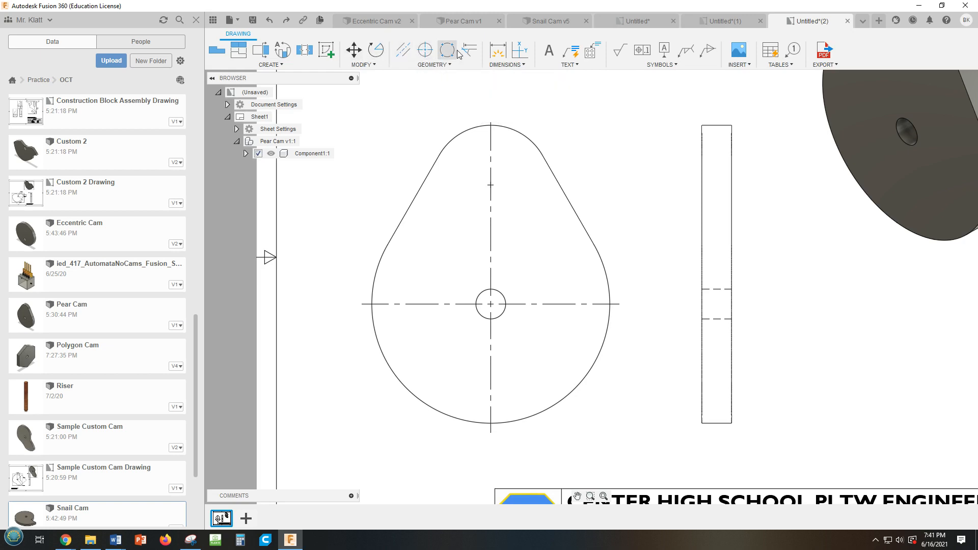
{"action": "left_click", "coordinate": [492, 54]}
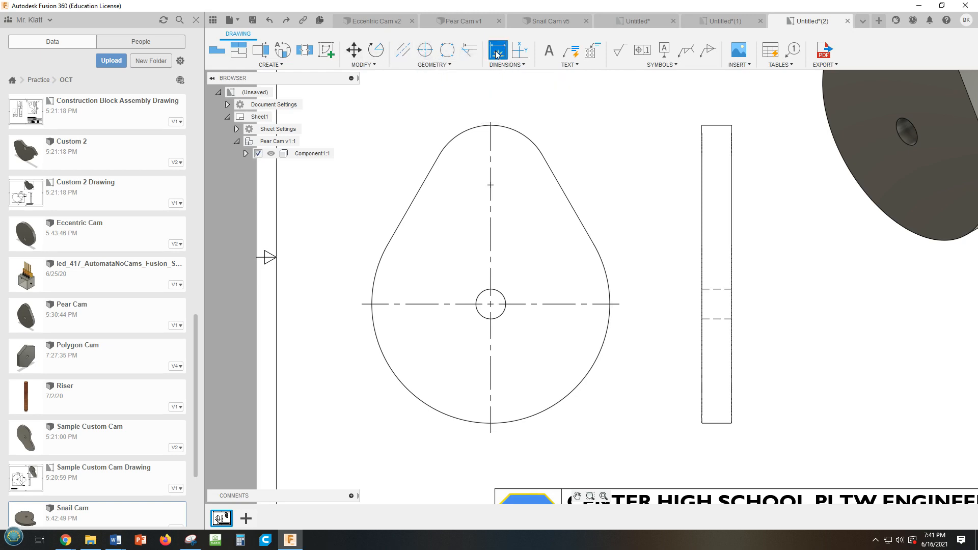
{"action": "left_click", "coordinate": [567, 402]}
{"action": "left_click", "coordinate": [595, 408]}
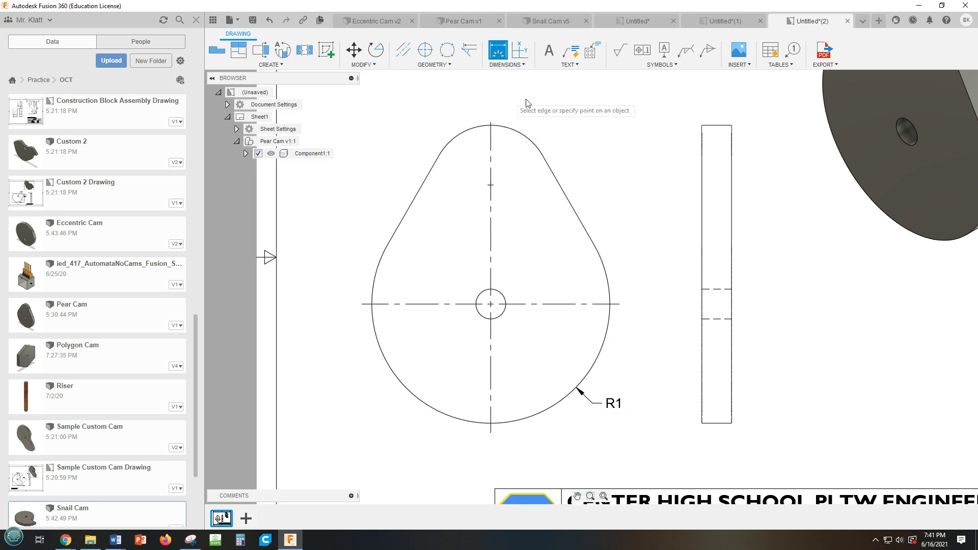
{"action": "left_click", "coordinate": [516, 131]}
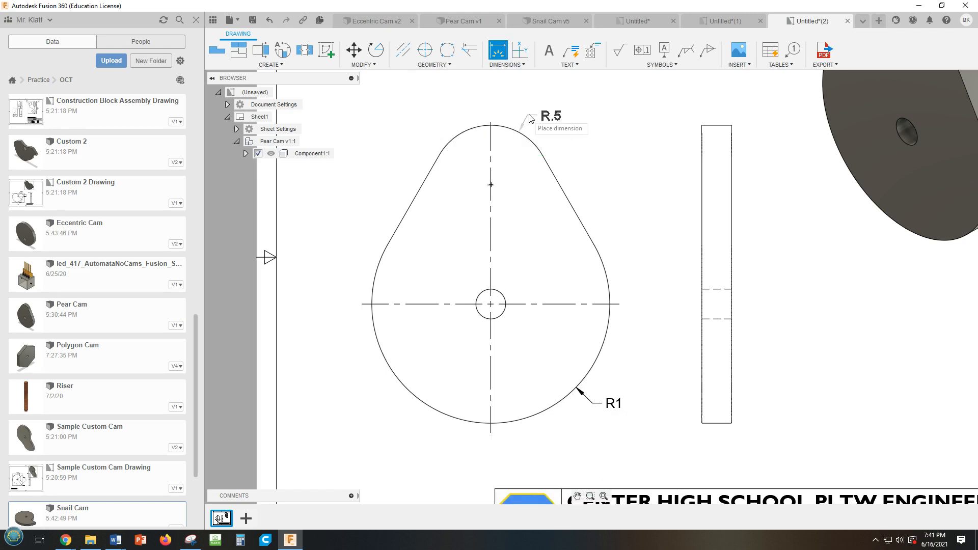
{"action": "left_click", "coordinate": [543, 100]}
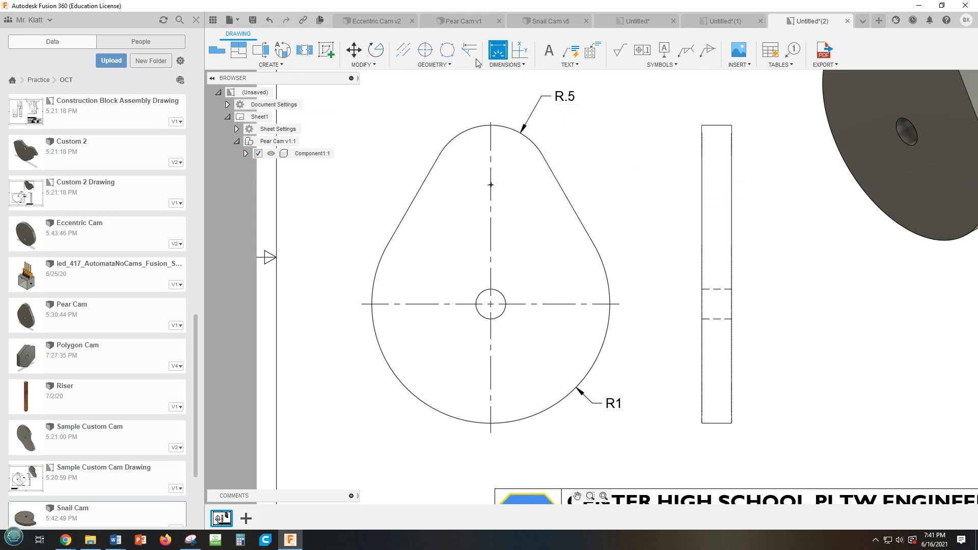
Dimension the vertical distance between the front view's hole center and upper arc center, placing it beside the outline
{"action": "left_click", "coordinate": [512, 304]}
{"action": "key", "text": "Escape"}
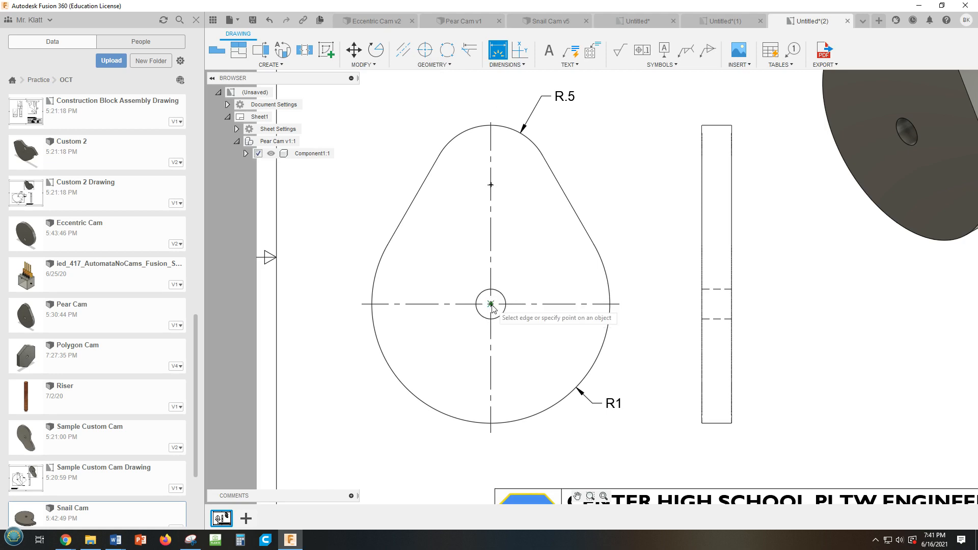
{"action": "left_click", "coordinate": [491, 304]}
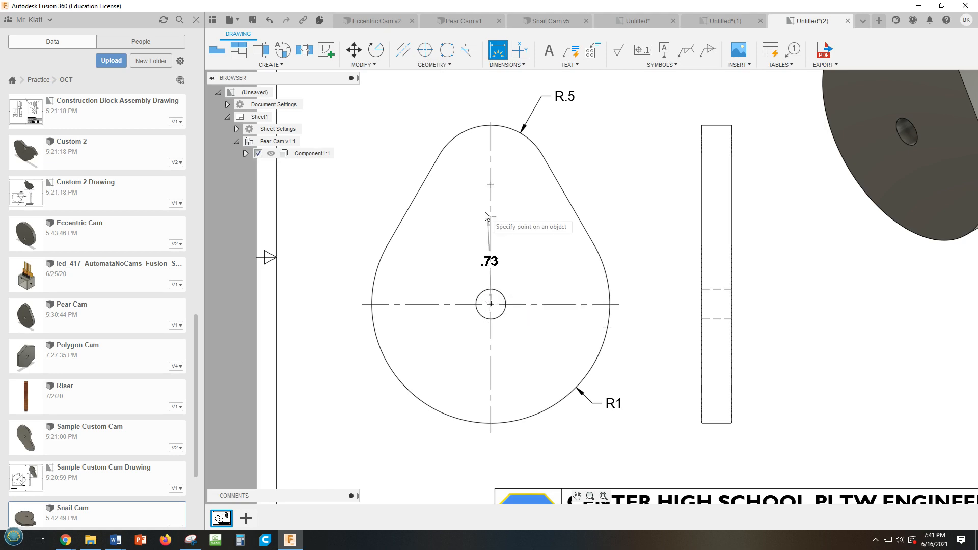
{"action": "left_click", "coordinate": [491, 184]}
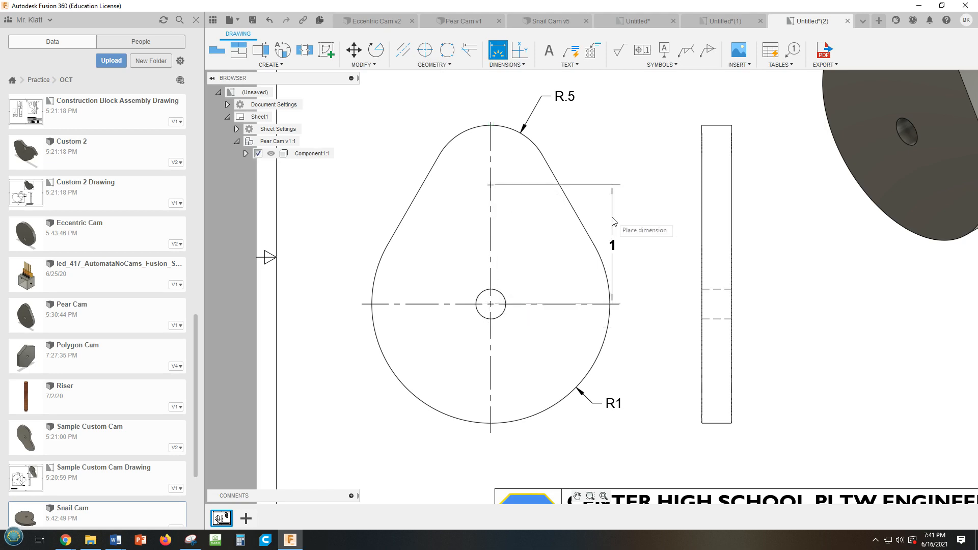
{"action": "left_click", "coordinate": [641, 226]}
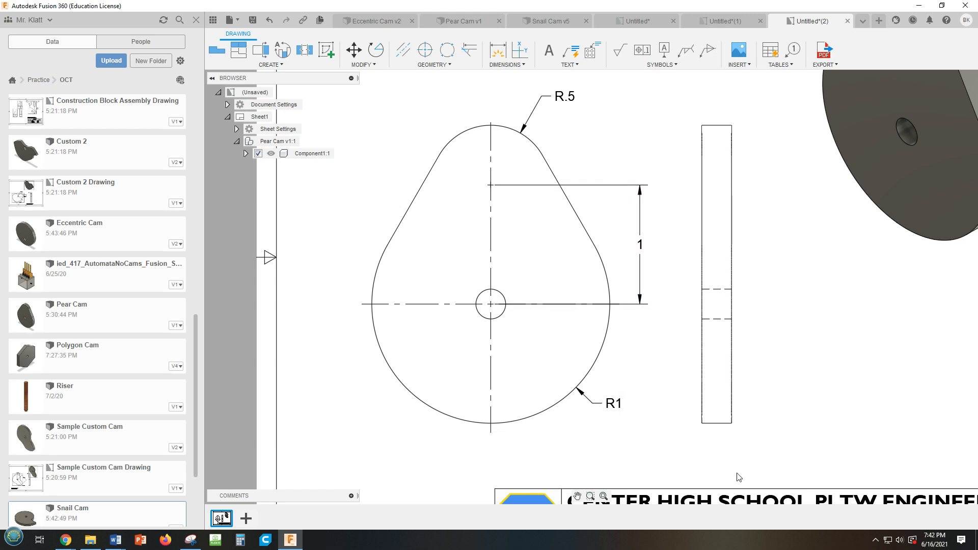
Move the side view farther from the front view and shift the R1 radius leader higher along the large arc
{"action": "left_click_drag", "start_coordinate": [714, 432], "coordinate": [743, 432]}
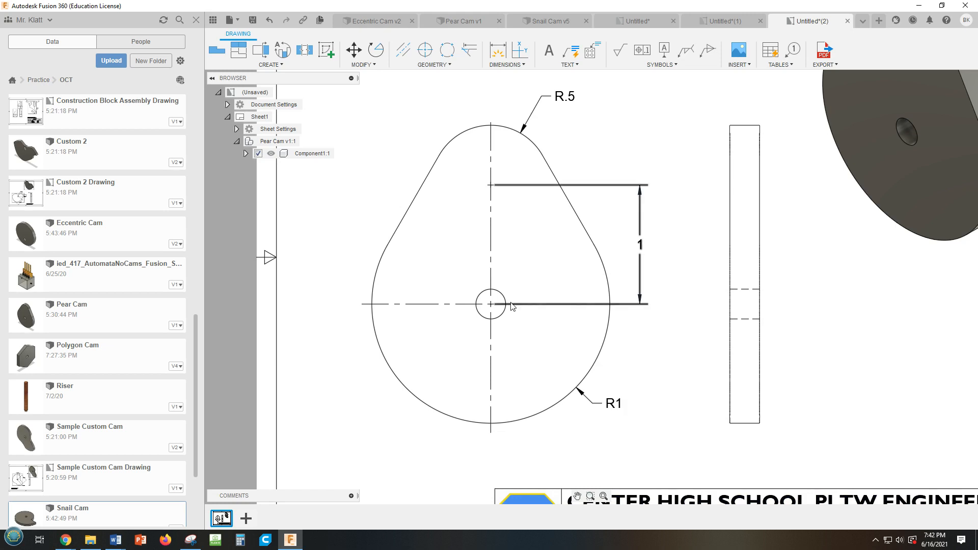
{"action": "middle_click_drag", "start_coordinate": [700, 405], "coordinate": [724, 390]}
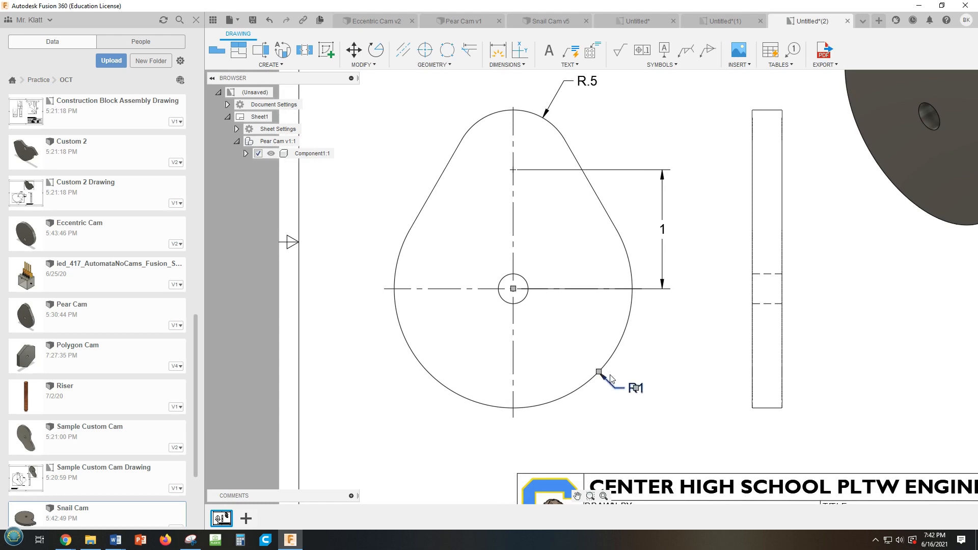
{"action": "left_click_drag", "start_coordinate": [600, 373], "coordinate": [626, 329]}
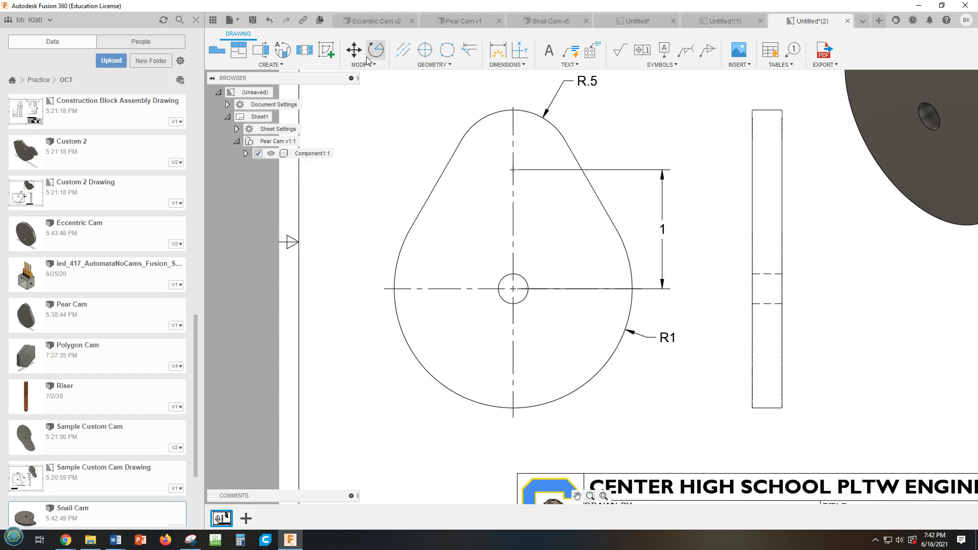
Dimension the center hole's diameter with the text outside the outline, and append THRU to it
{"action": "left_click", "coordinate": [498, 50]}
{"action": "left_click", "coordinate": [523, 305]}
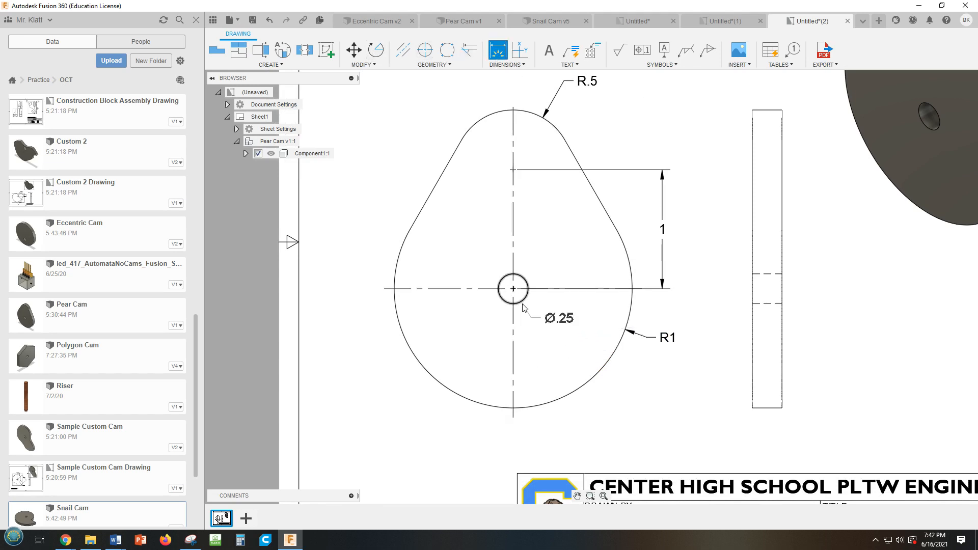
{"action": "left_click", "coordinate": [631, 398]}
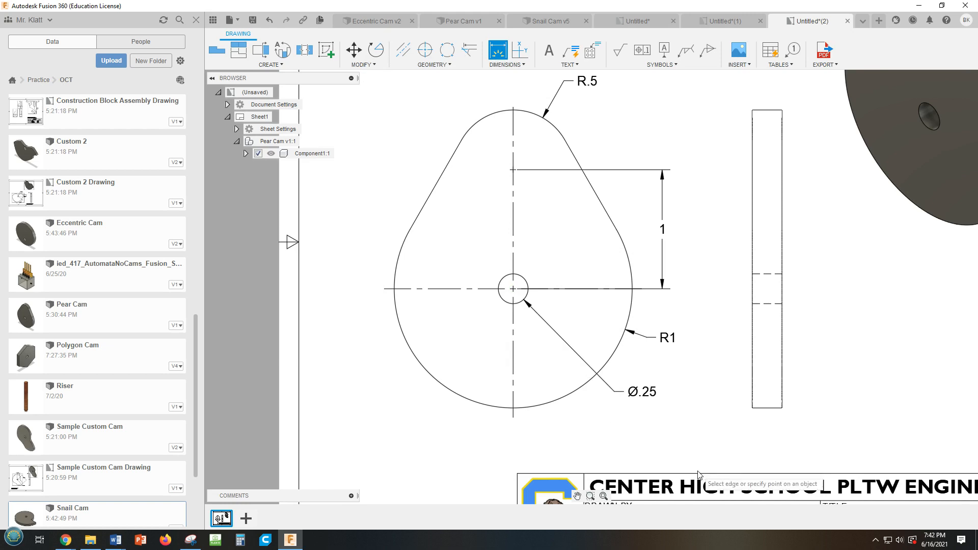
{"action": "key", "text": "Escape"}
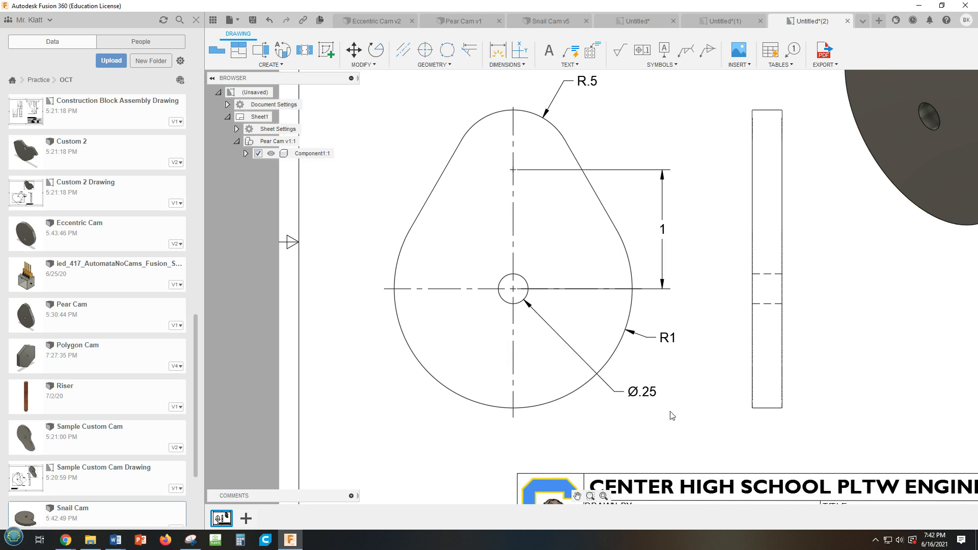
{"action": "double_click", "coordinate": [643, 392]}
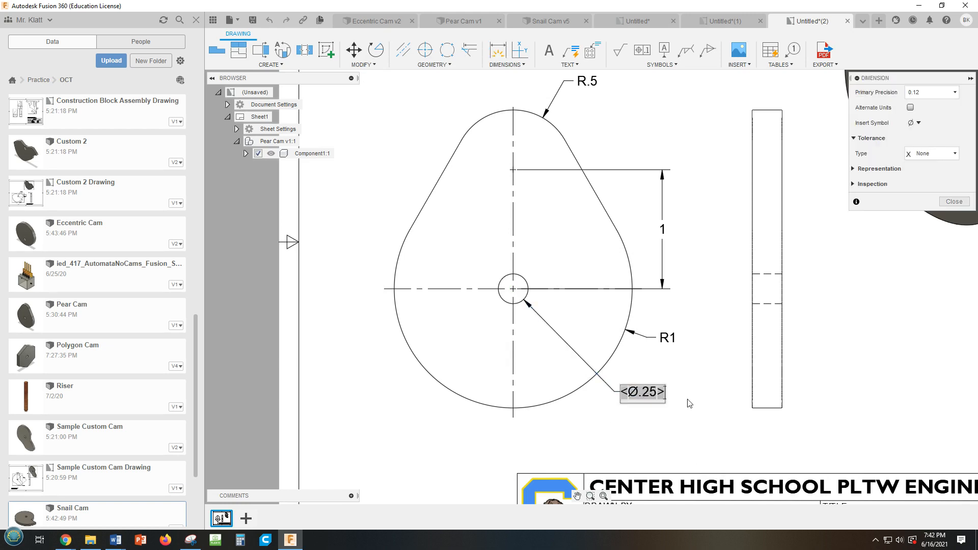
{"action": "type", "text": "THRU"}
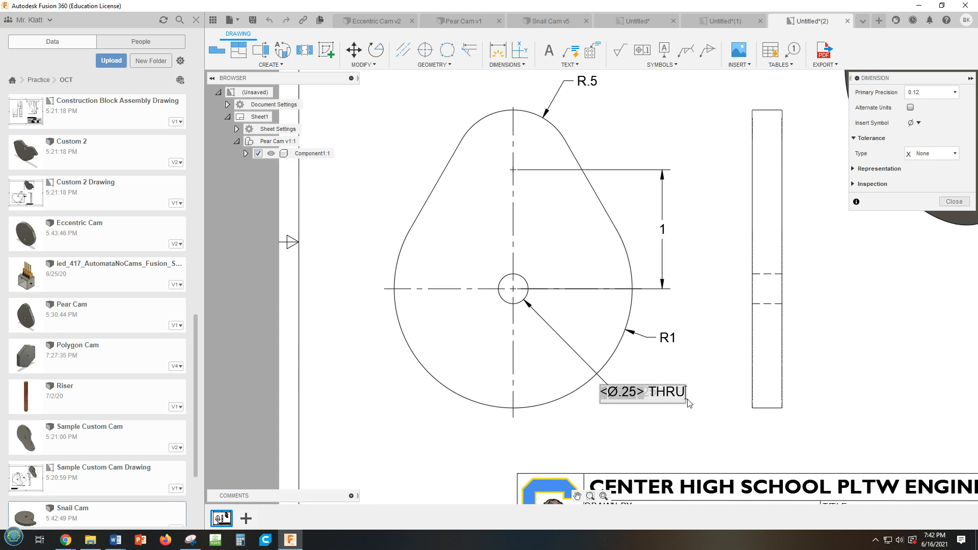
{"action": "key", "text": "Escape"}
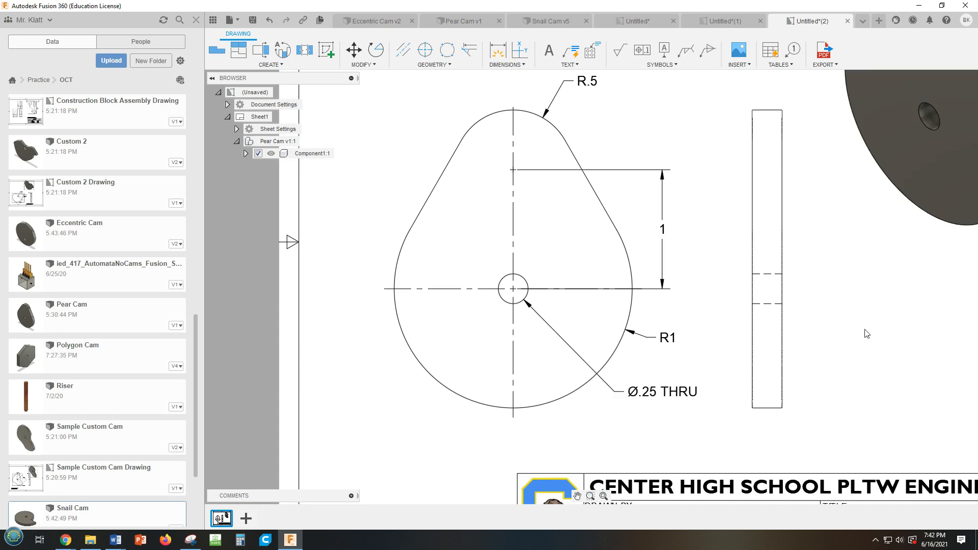
Add a center line between the two hidden hole edges in the side view
{"action": "middle_click_drag", "start_coordinate": [866, 334], "coordinate": [803, 362]}
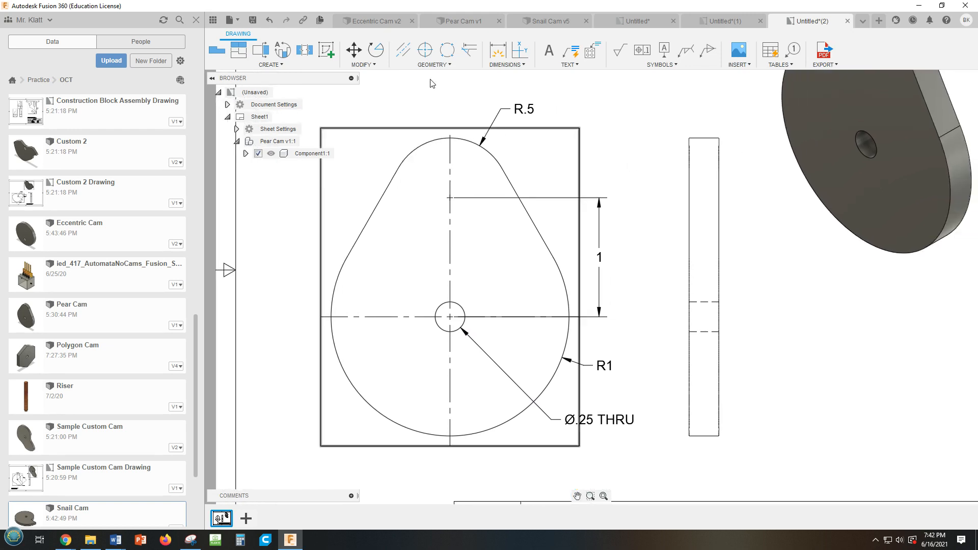
{"action": "left_click", "coordinate": [403, 50]}
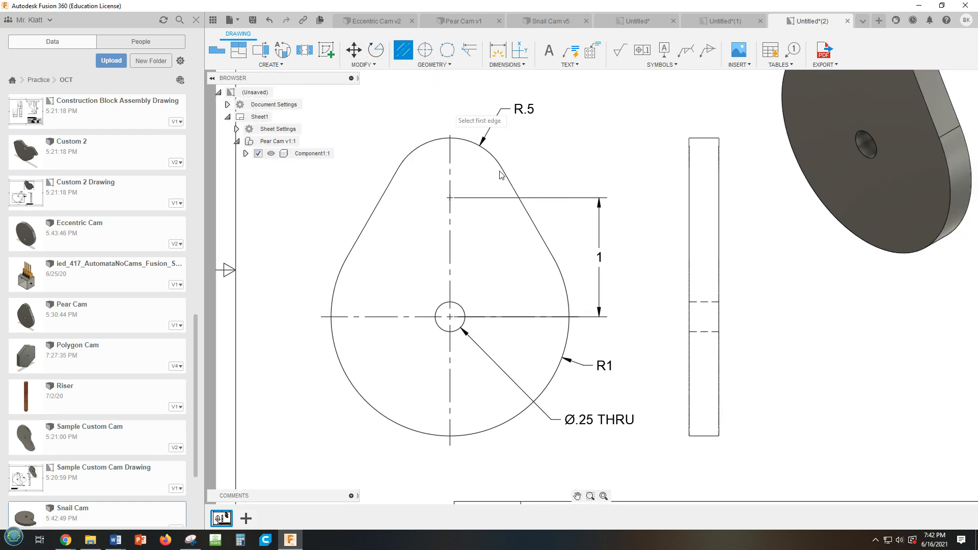
{"action": "left_click", "coordinate": [697, 302]}
{"action": "left_click", "coordinate": [705, 331]}
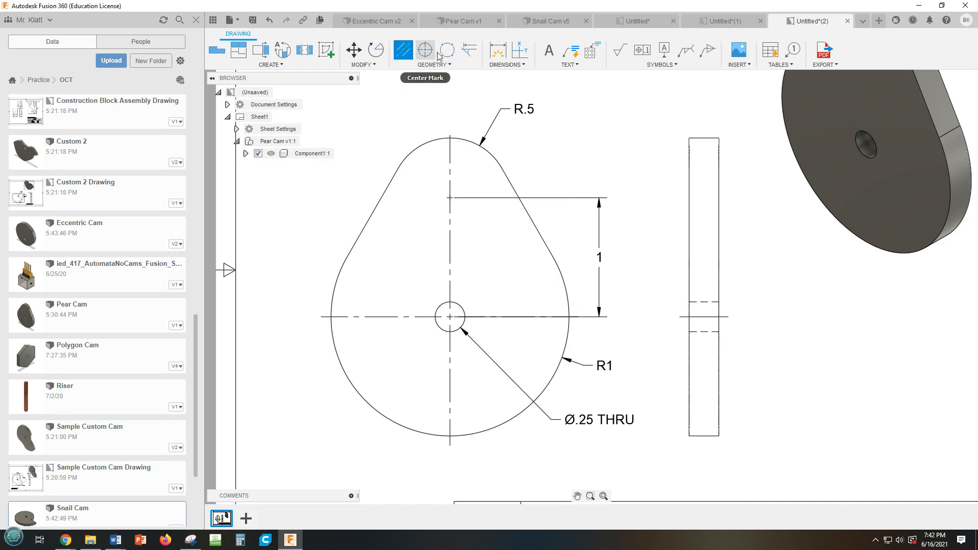
Dimension the cam's thickness above the side view
{"action": "left_click", "coordinate": [502, 51]}
{"action": "left_click", "coordinate": [703, 138]}
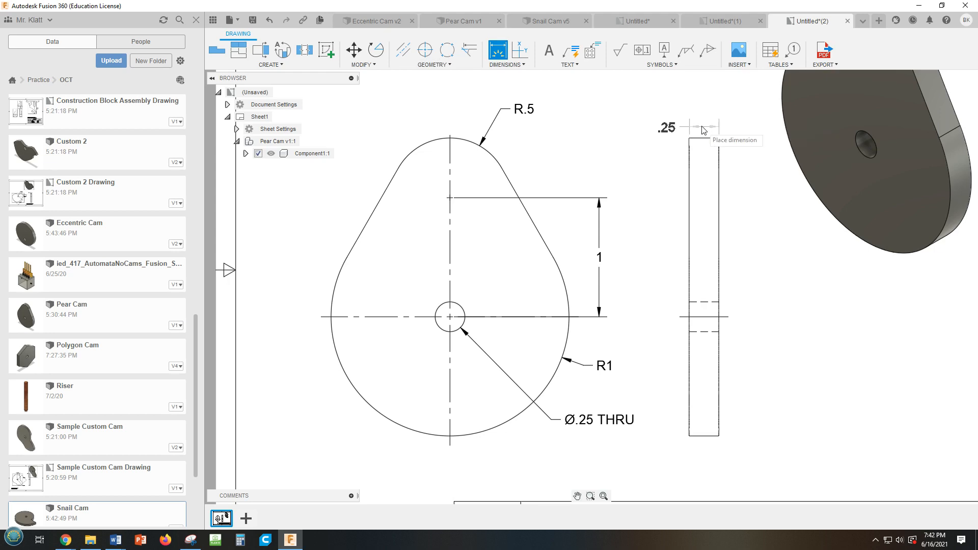
{"action": "left_click", "coordinate": [700, 122]}
Examine the whole Pear Cam sheet, including its views, dimensions and title block
{"action": "scroll", "coordinate": [821, 301], "scroll_direction": "down", "scroll_amount": 2}
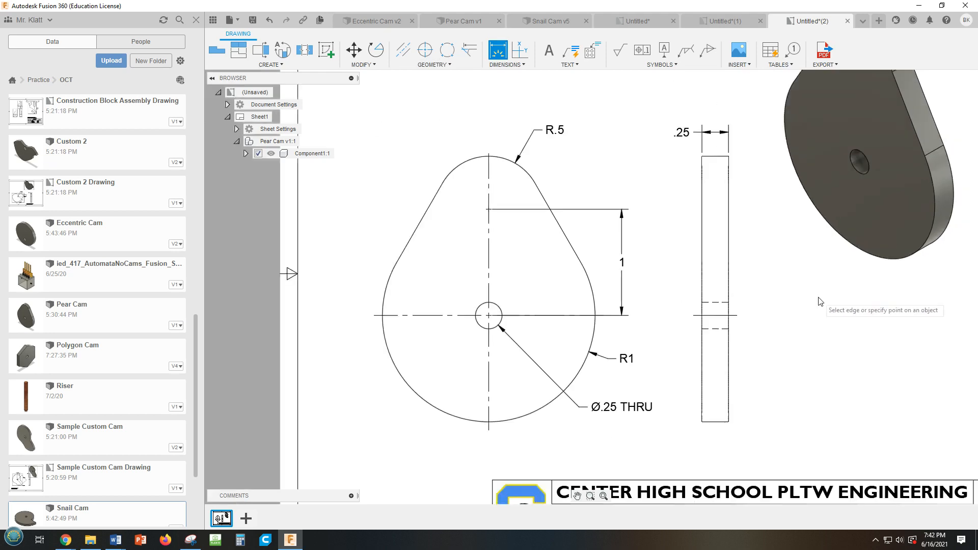
{"action": "scroll", "coordinate": [821, 309], "scroll_direction": "down", "scroll_amount": 1}
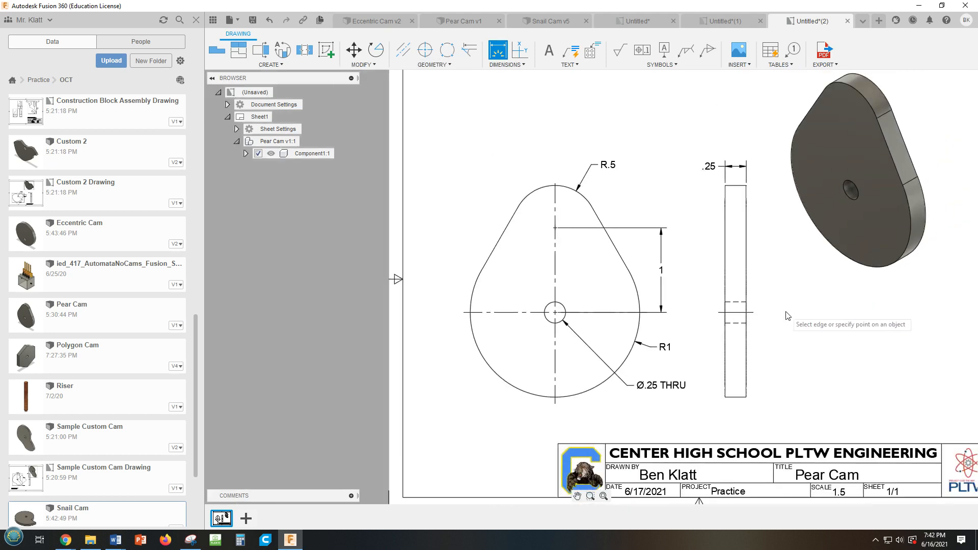
{"action": "middle_click_drag", "start_coordinate": [786, 312], "coordinate": [749, 310]}
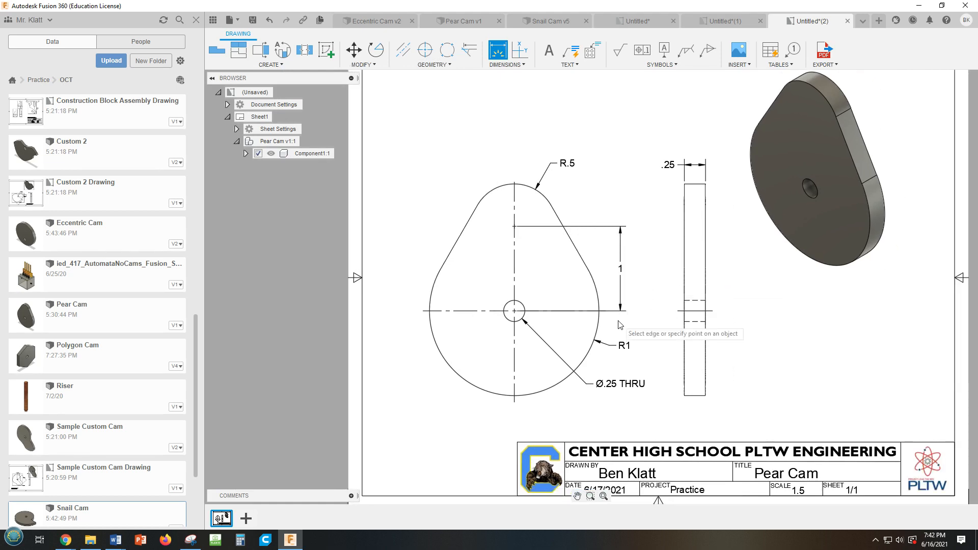
{"action": "left_click", "coordinate": [629, 312]}
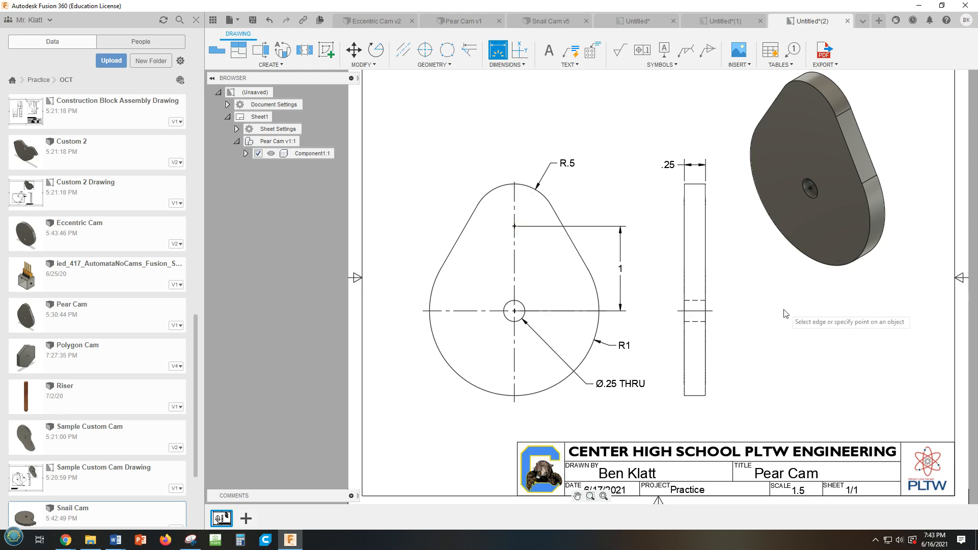
{"action": "scroll", "coordinate": [772, 319], "scroll_direction": "up", "scroll_amount": 1}
{"action": "scroll", "coordinate": [773, 319], "scroll_direction": "down", "scroll_amount": 2}
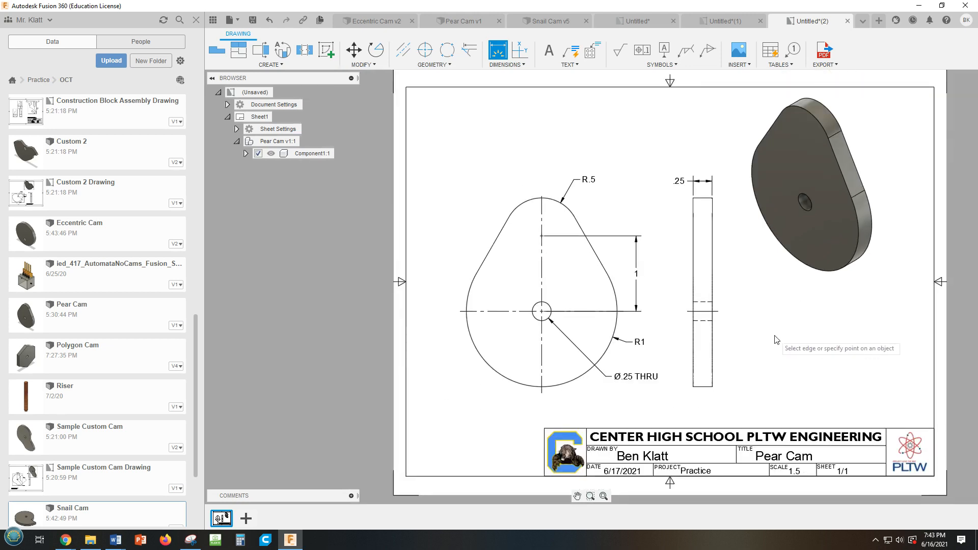
{"action": "middle_click_drag", "start_coordinate": [776, 340], "coordinate": [733, 336]}
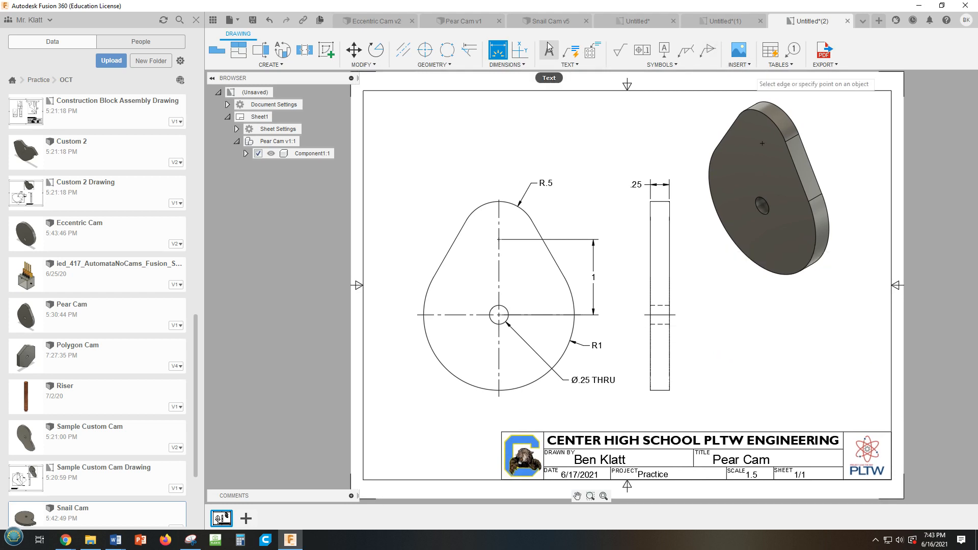
Switch to the Snail Cam v5 design and create a new drawing from it with the CHS Standard ASME template
{"action": "left_click", "coordinate": [549, 22]}
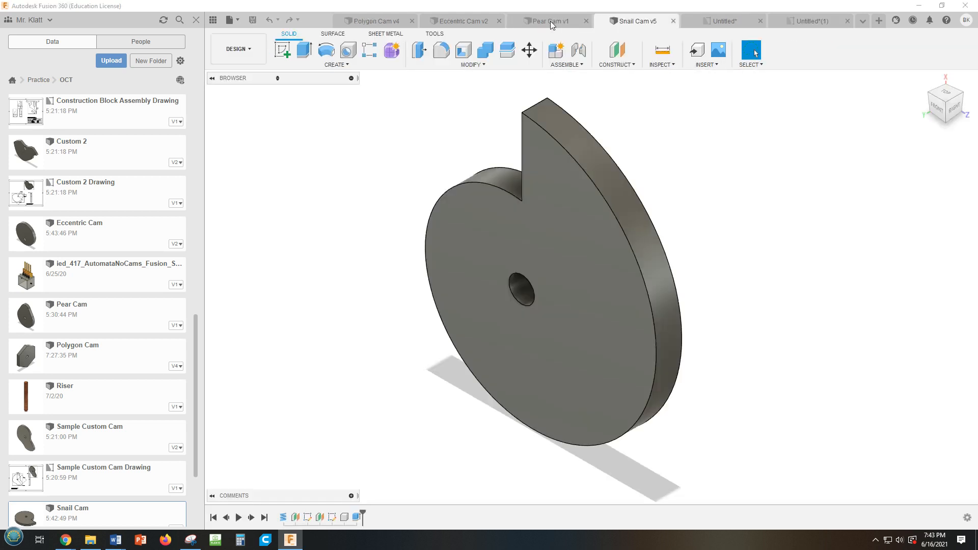
{"action": "left_click", "coordinate": [252, 51]}
{"action": "mouse_move", "coordinate": [246, 189]}
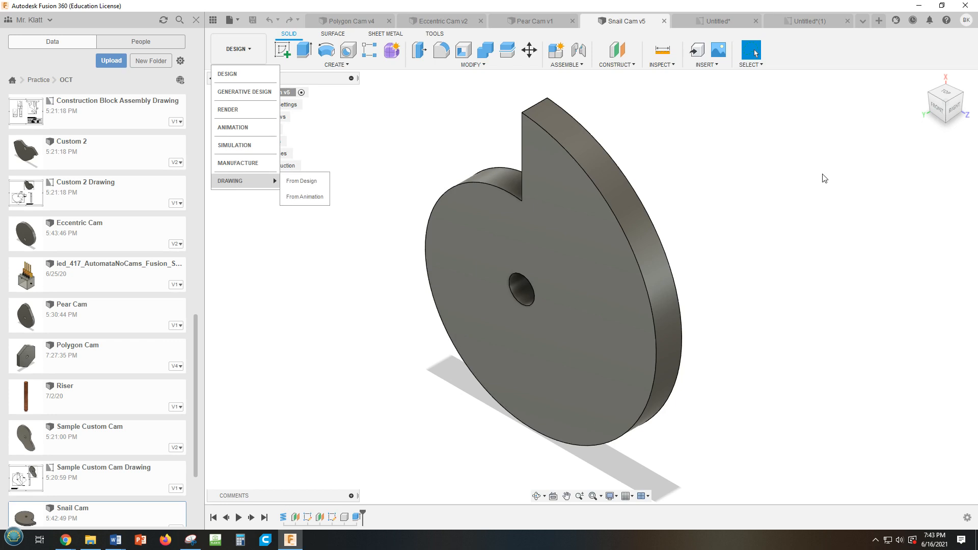
{"action": "left_click", "coordinate": [300, 180]}
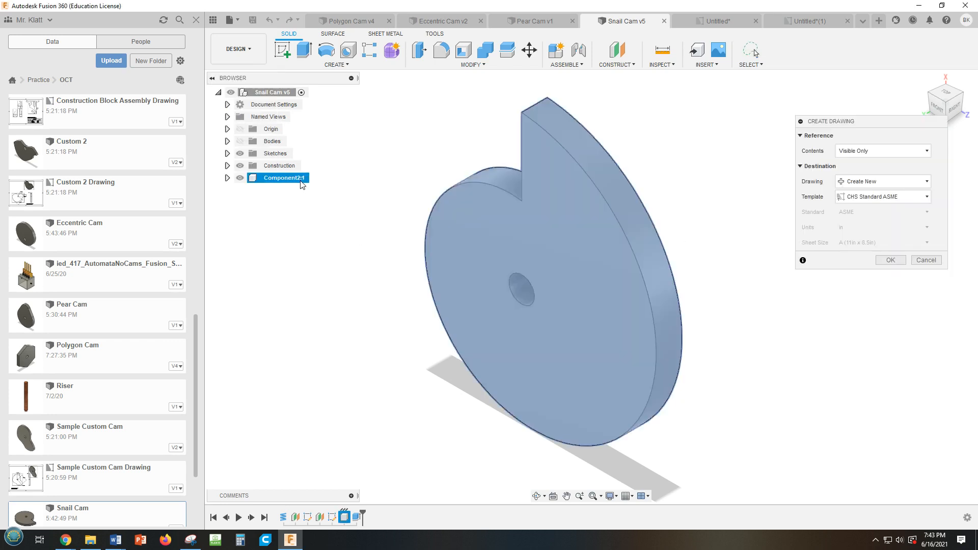
{"action": "left_click", "coordinate": [893, 259]}
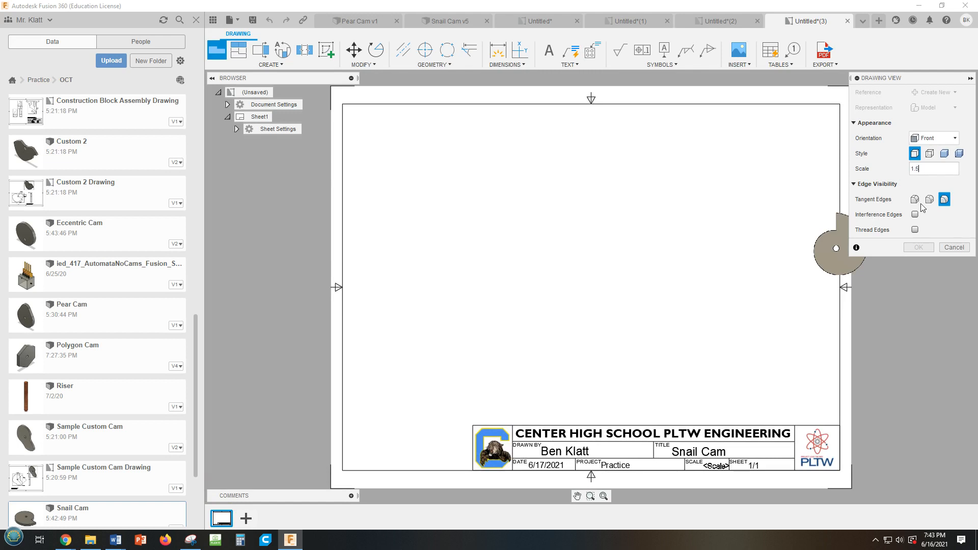
Place the Snail Cam's front view at scale 1.5 and project a side view and an isometric view from it
{"action": "left_click", "coordinate": [469, 294]}
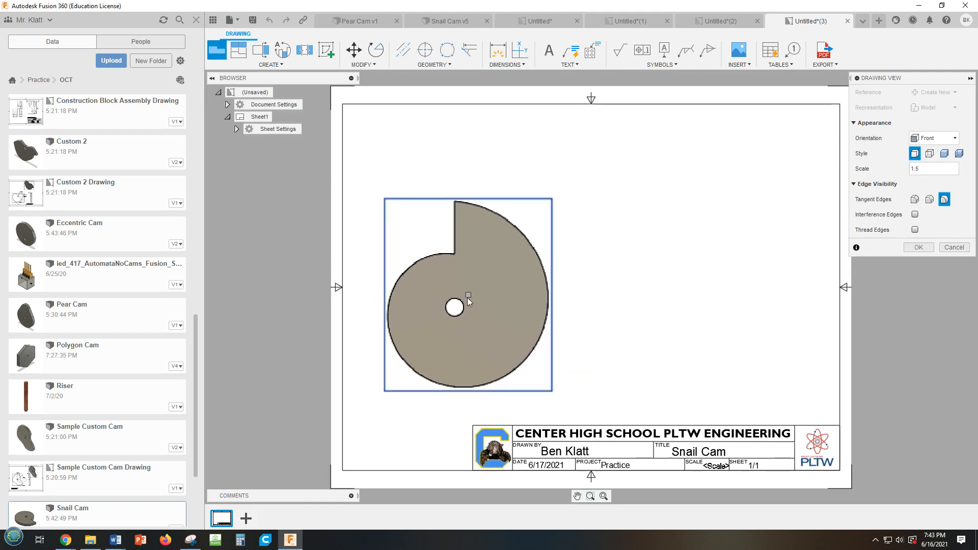
{"action": "left_click", "coordinate": [918, 247]}
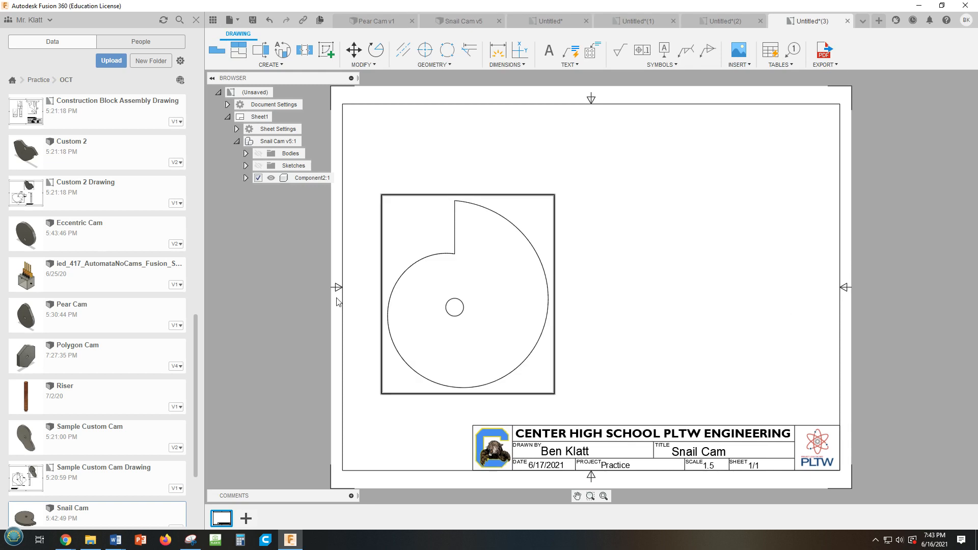
{"action": "left_click", "coordinate": [240, 50]}
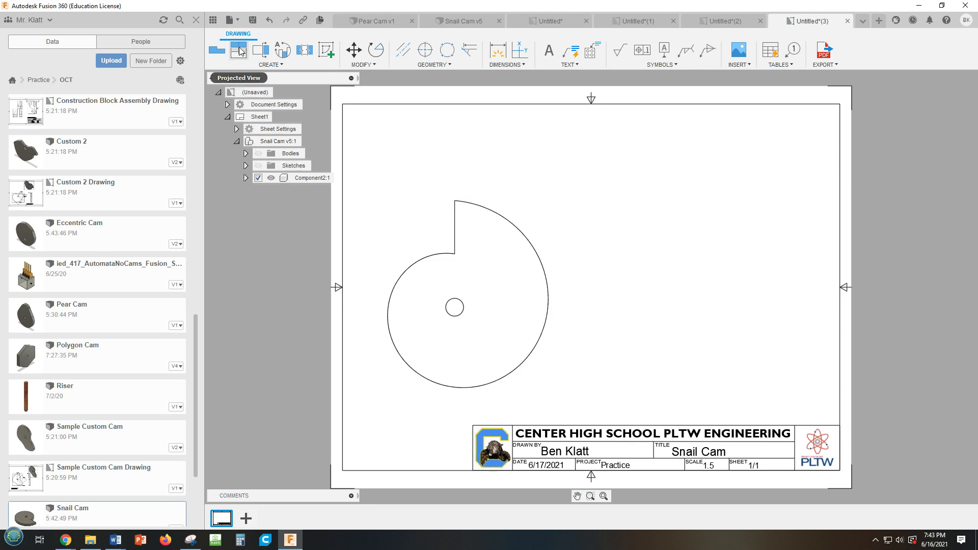
{"action": "left_click", "coordinate": [502, 321]}
{"action": "left_click", "coordinate": [634, 328]}
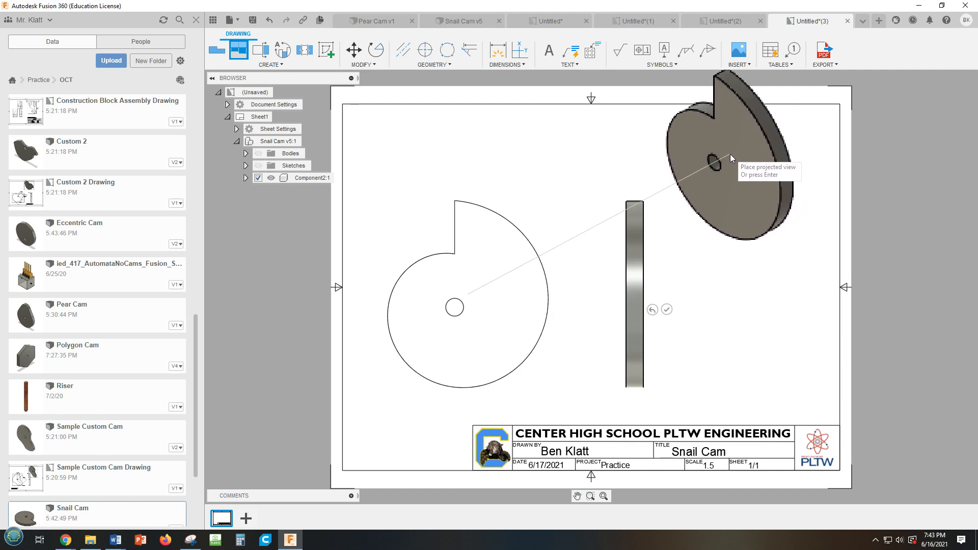
{"action": "left_click", "coordinate": [725, 158]}
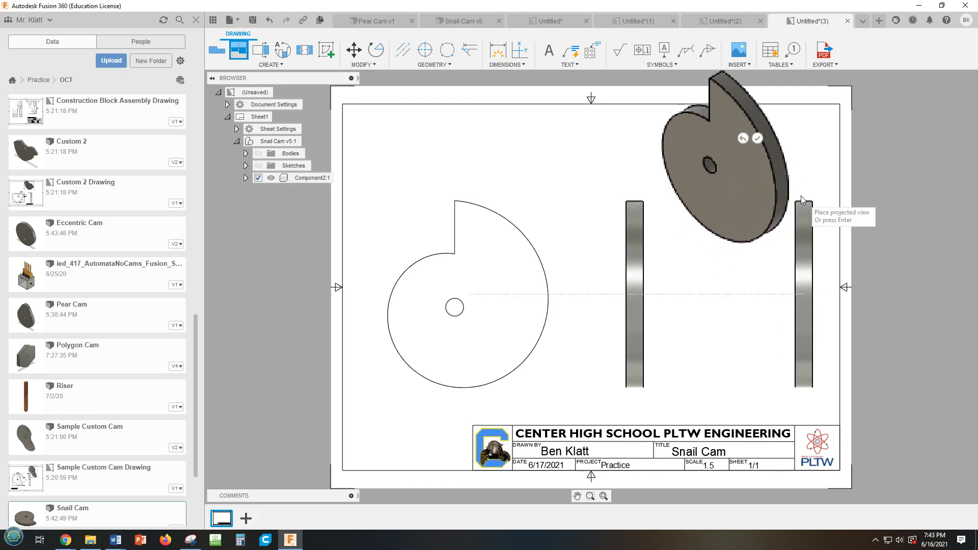
{"action": "key", "text": "Return"}
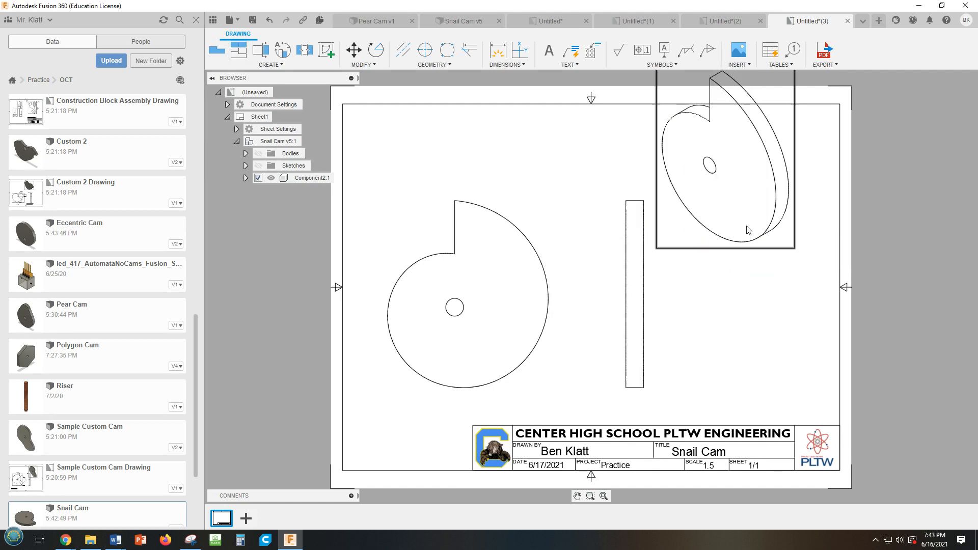
Move the Snail Cam's isometric view inside the sheet border and set its style to Shaded
{"action": "left_click_drag", "start_coordinate": [767, 246], "coordinate": [808, 273]}
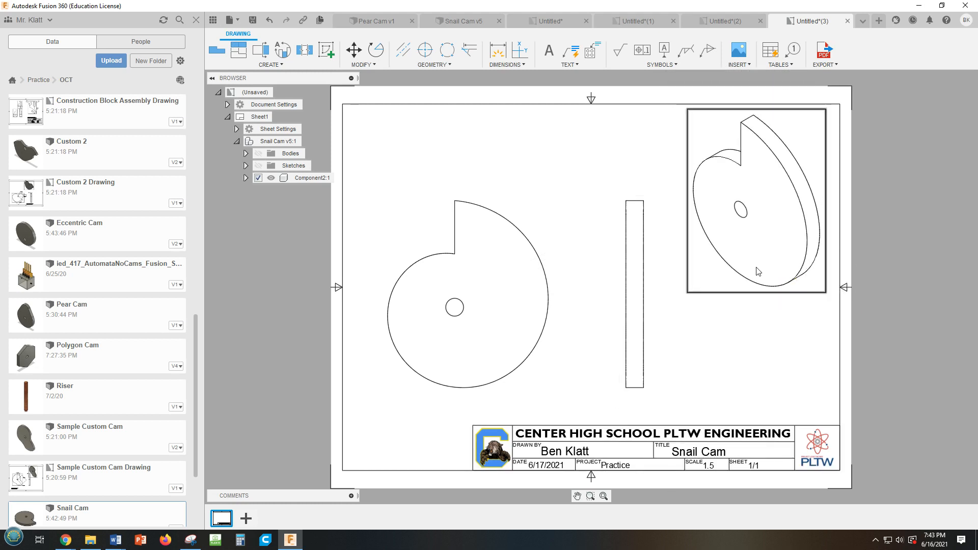
{"action": "double_click", "coordinate": [757, 201]}
{"action": "left_click", "coordinate": [960, 107]}
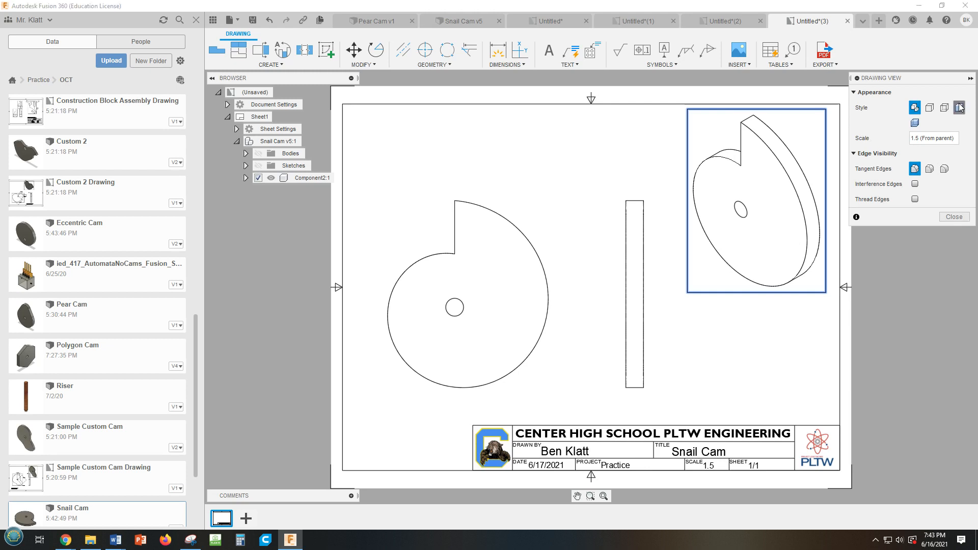
{"action": "left_click", "coordinate": [953, 216]}
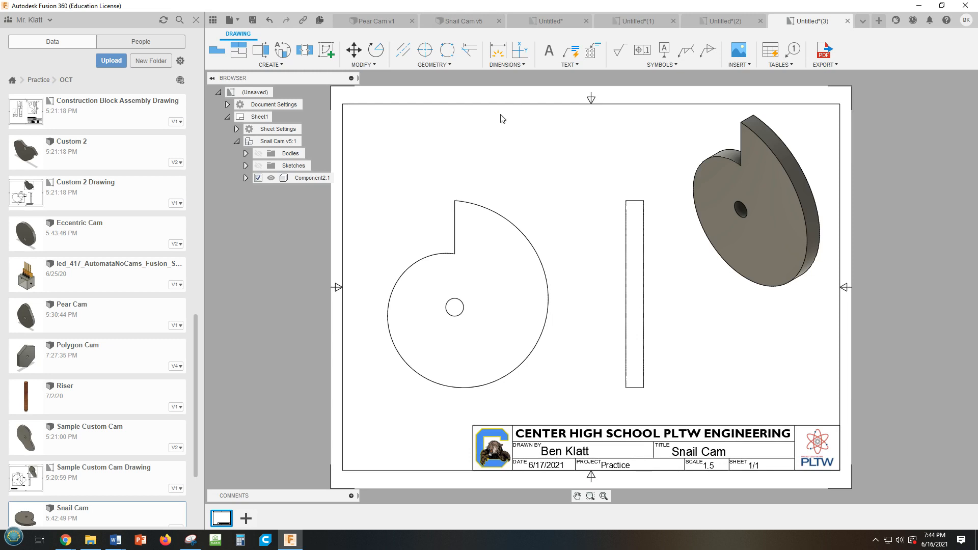
Set the front view's style to show visible and hidden edges
{"action": "double_click", "coordinate": [512, 335]}
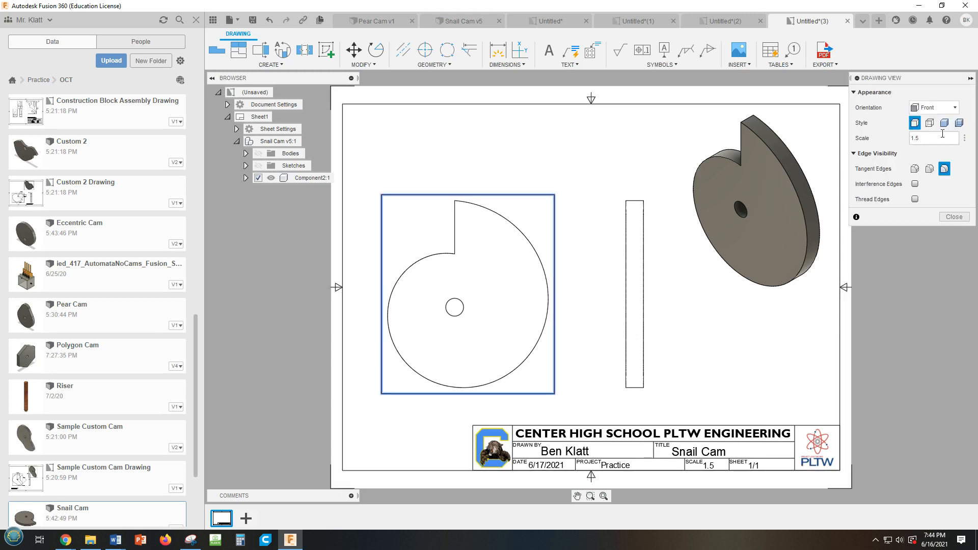
{"action": "left_click", "coordinate": [929, 123]}
{"action": "left_click", "coordinate": [952, 217]}
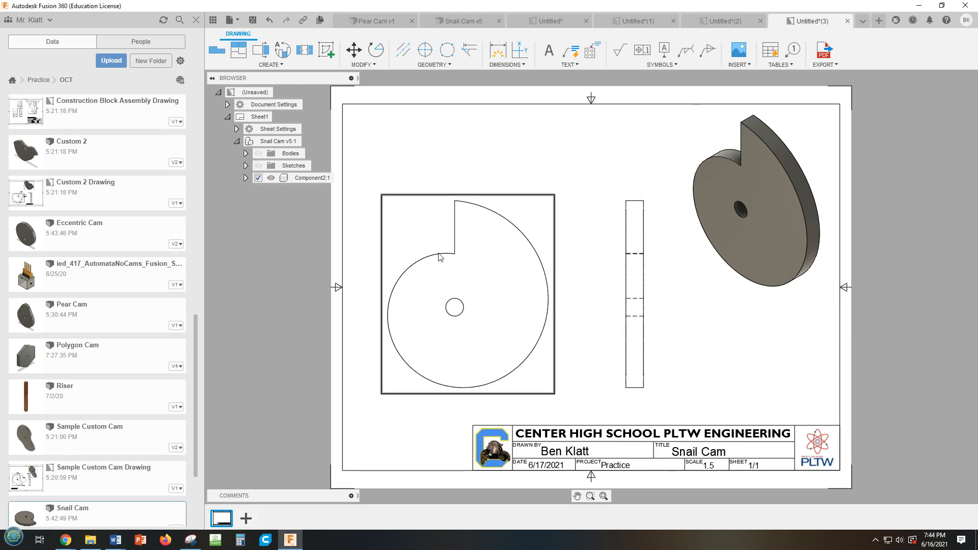
Examine the notch's inner corner in the front view and the matching hidden lines in the side view
{"action": "scroll", "coordinate": [445, 261], "scroll_direction": "up", "scroll_amount": 1}
{"action": "scroll", "coordinate": [446, 261], "scroll_direction": "up", "scroll_amount": 4}
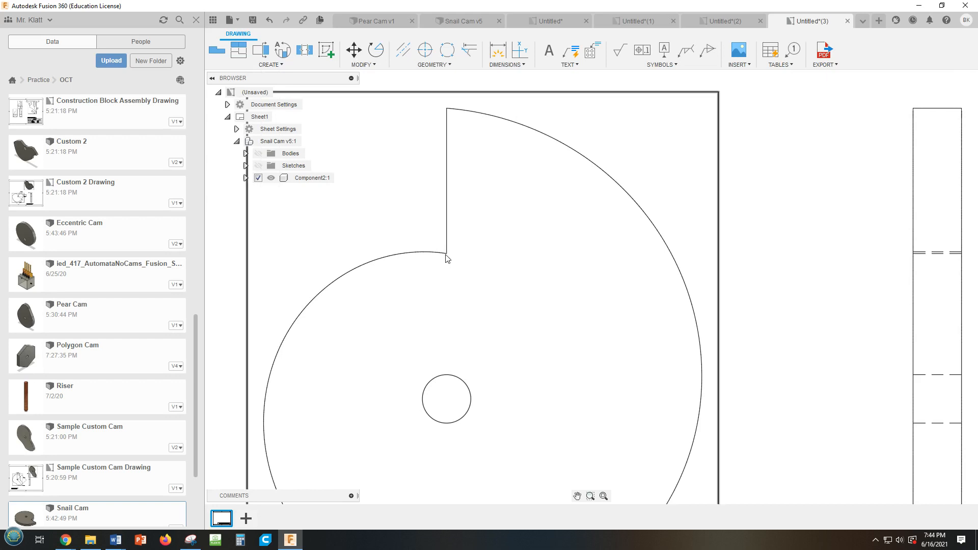
{"action": "scroll", "coordinate": [447, 259], "scroll_direction": "up", "scroll_amount": 1}
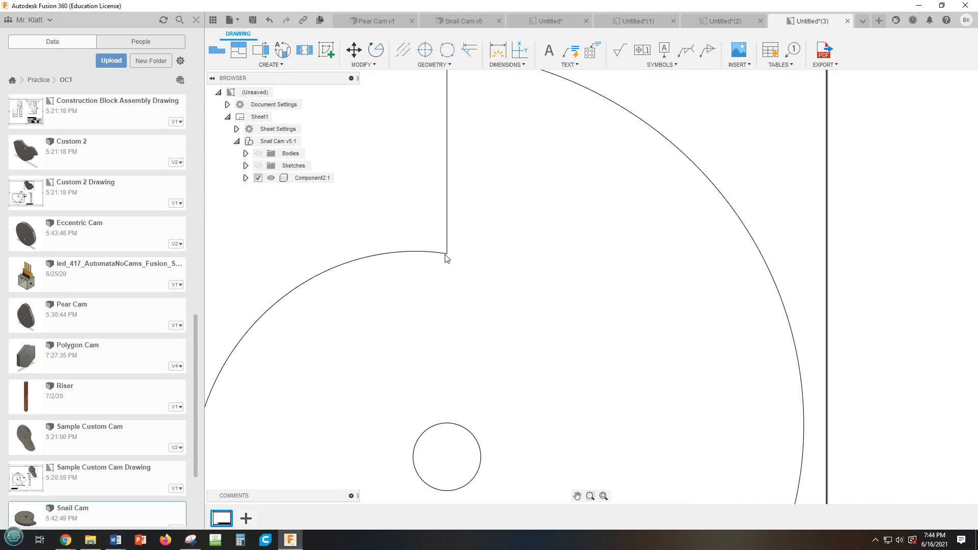
{"action": "scroll", "coordinate": [434, 257], "scroll_direction": "down", "scroll_amount": 5}
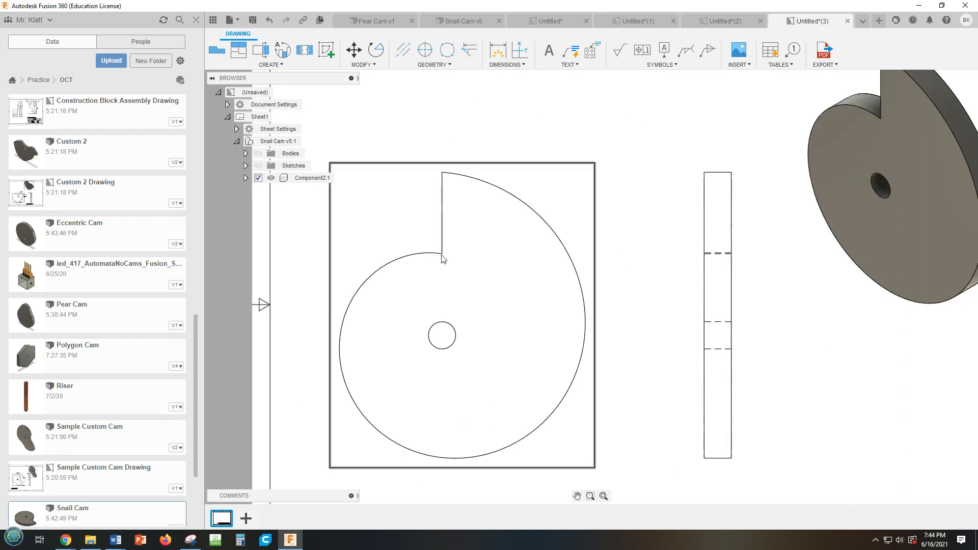
{"action": "scroll", "coordinate": [730, 247], "scroll_direction": "up", "scroll_amount": 1}
{"action": "scroll", "coordinate": [729, 248], "scroll_direction": "up", "scroll_amount": 2}
{"action": "scroll", "coordinate": [729, 252], "scroll_direction": "down", "scroll_amount": 3}
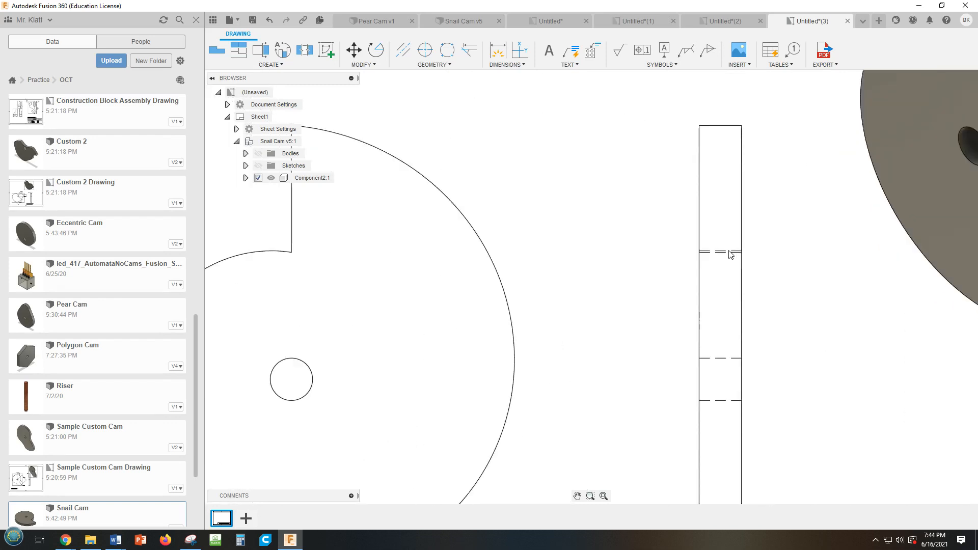
{"action": "scroll", "coordinate": [729, 253], "scroll_direction": "down", "scroll_amount": 2}
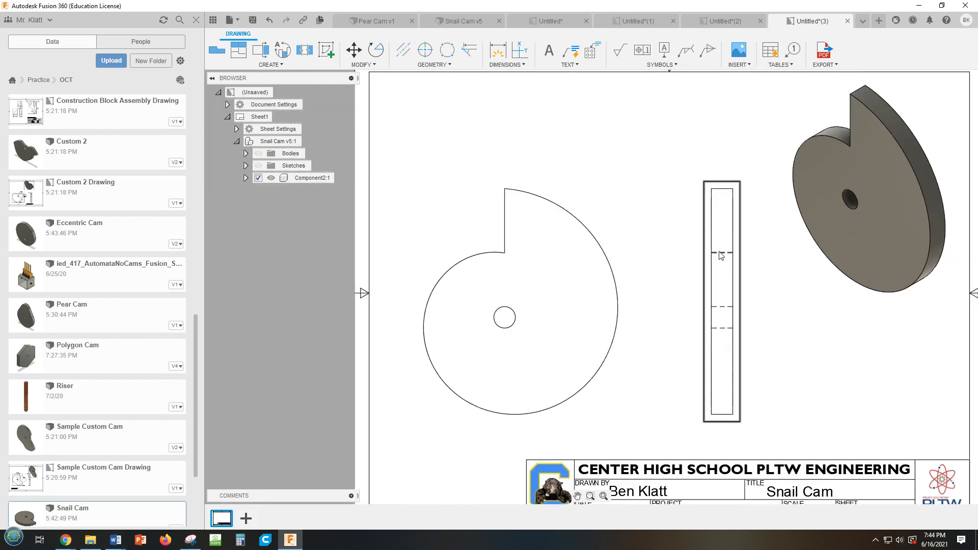
Move the side view farther from the front view and add a center mark to the front view's hole
{"action": "left_click", "coordinate": [730, 422]}
{"action": "left_click_drag", "start_coordinate": [730, 421], "coordinate": [748, 404]}
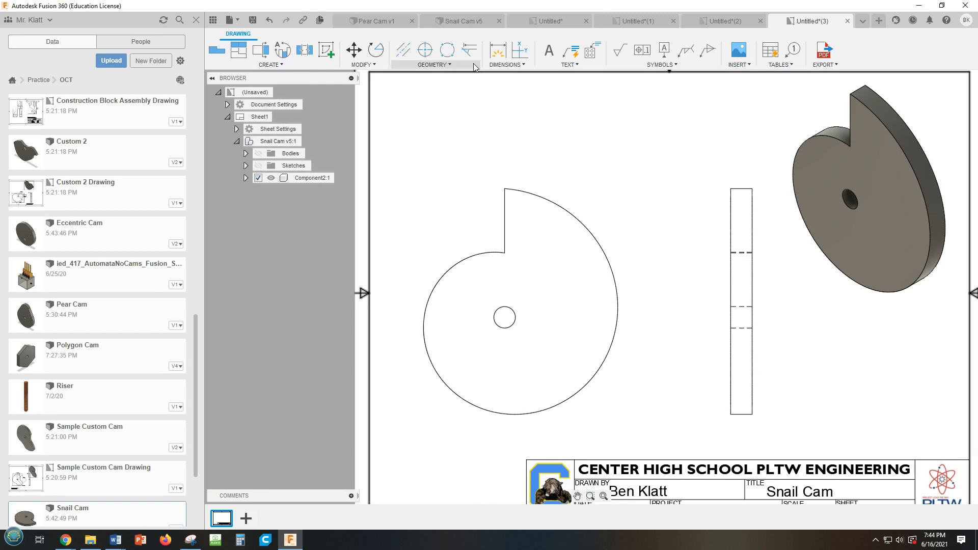
{"action": "left_click", "coordinate": [425, 50]}
{"action": "left_click", "coordinate": [509, 325]}
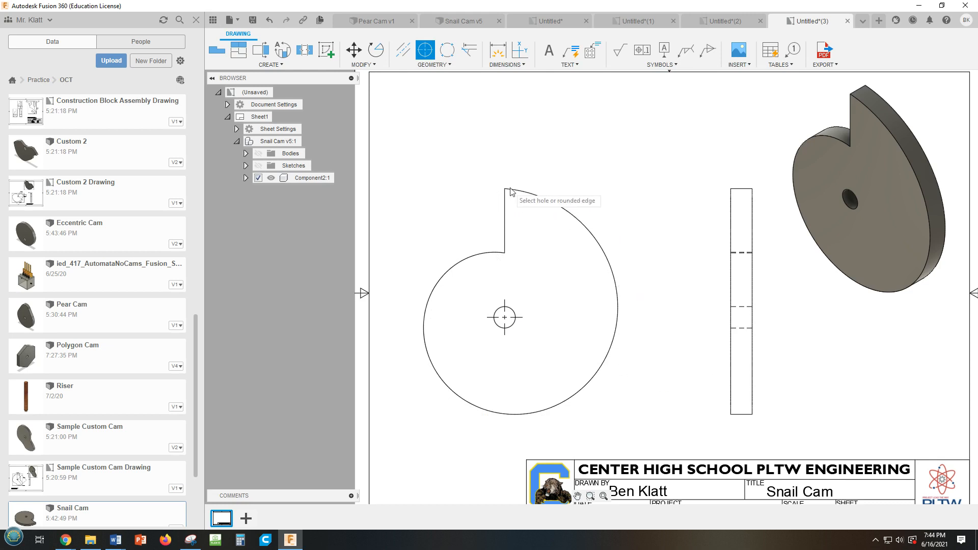
Dimension the vertical distance from the hole's center to the notch's inner corner, placed left of the front view
{"action": "middle_click_drag", "start_coordinate": [609, 278], "coordinate": [661, 279]}
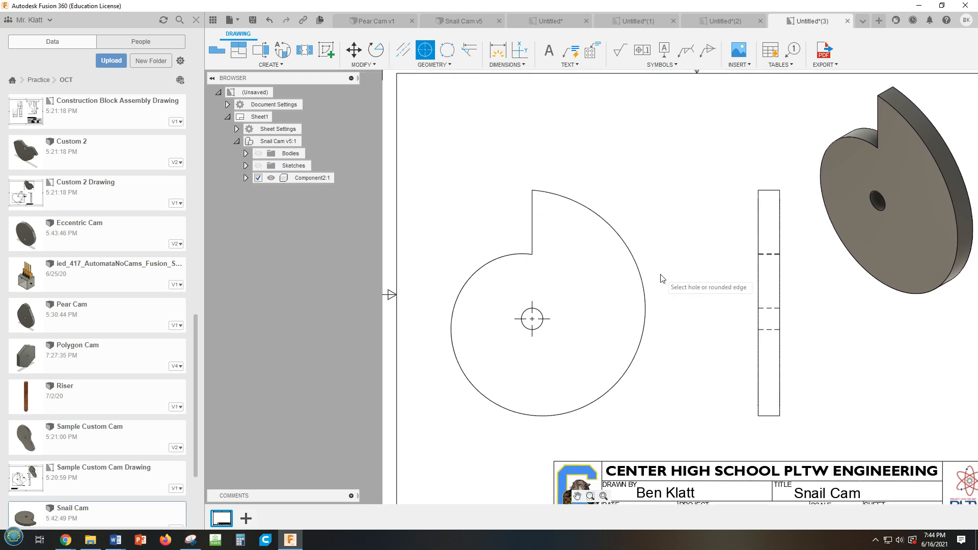
{"action": "left_click", "coordinate": [498, 53]}
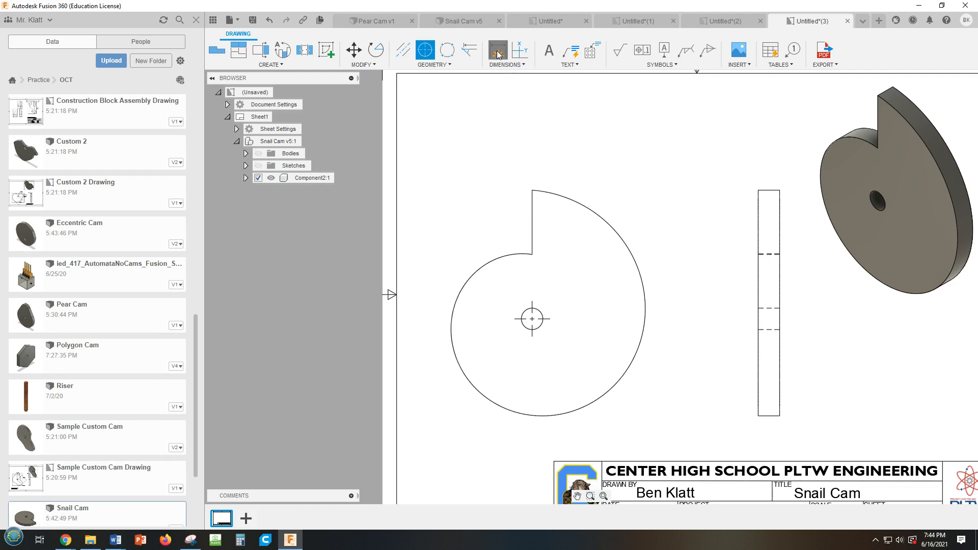
{"action": "left_click", "coordinate": [531, 319]}
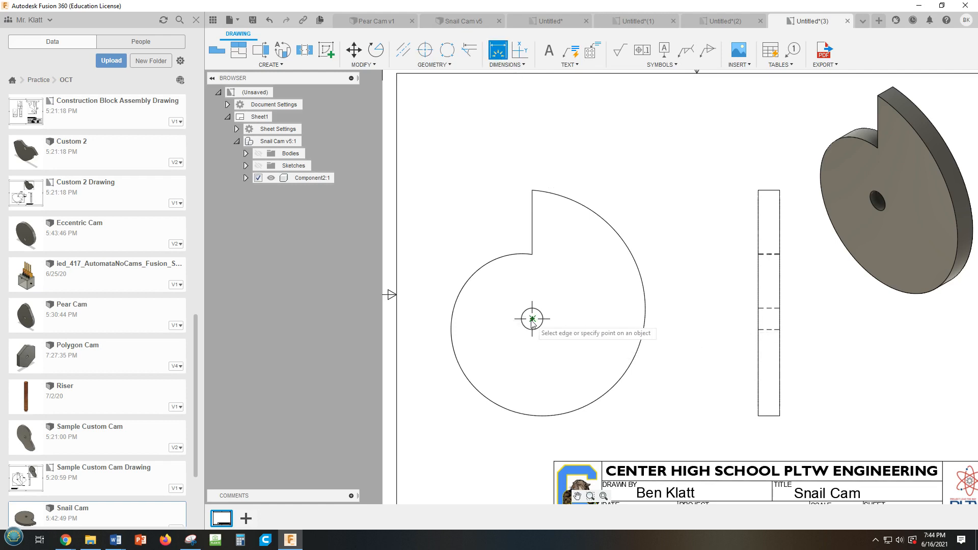
{"action": "left_click", "coordinate": [532, 254]}
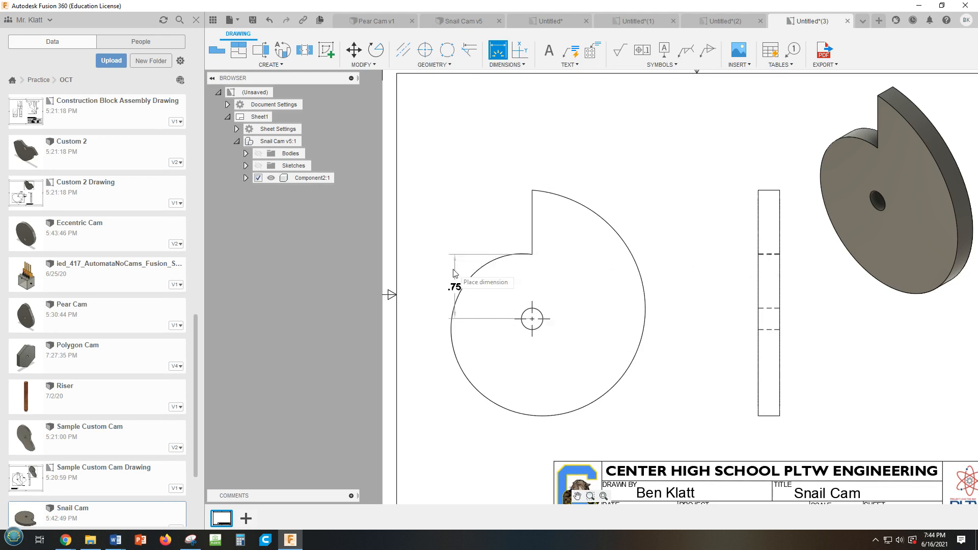
{"action": "left_click", "coordinate": [428, 282]}
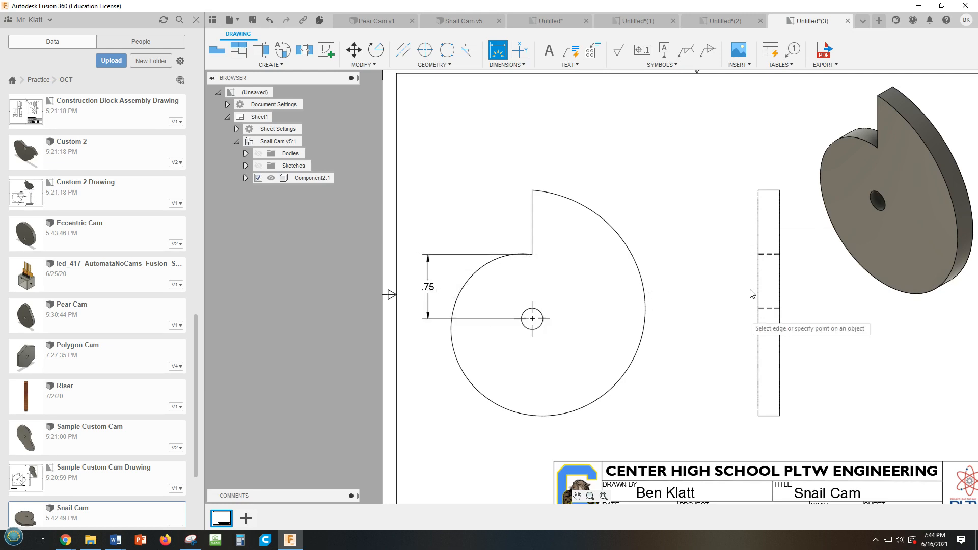
Dimension the vertical distance from the cam's top tip to the hole's center, placed outside the notch corner dimension
{"action": "left_click", "coordinate": [504, 76]}
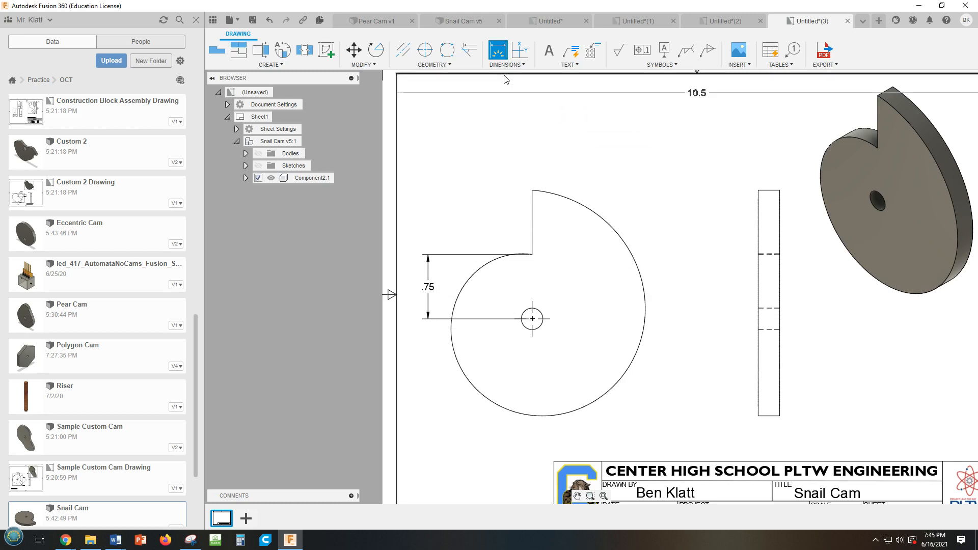
{"action": "left_click", "coordinate": [533, 190]}
{"action": "left_click", "coordinate": [532, 319]}
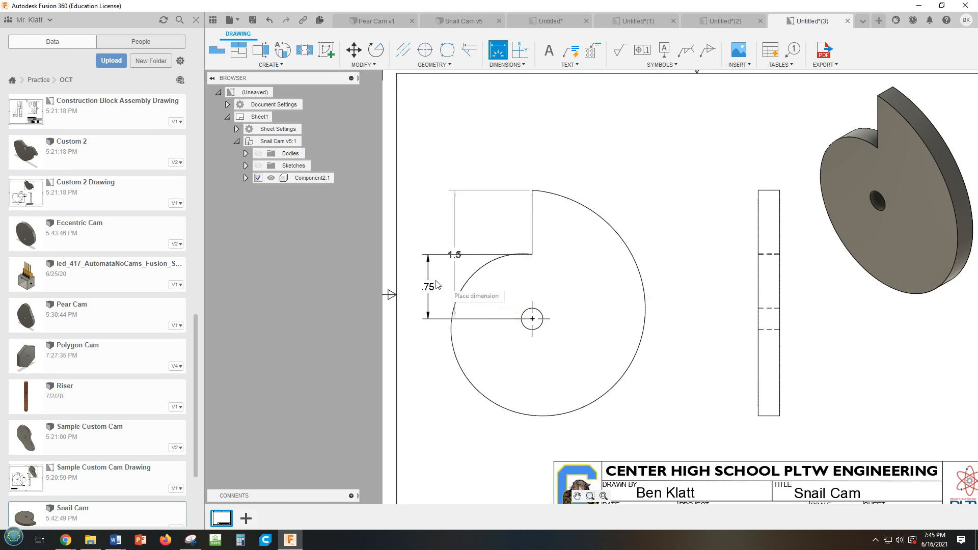
{"action": "left_click", "coordinate": [410, 264]}
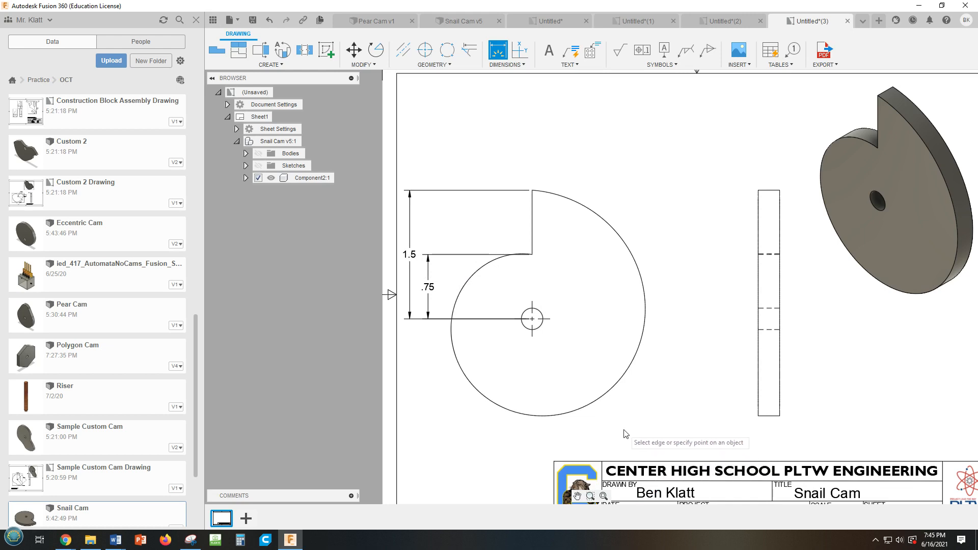
{"action": "key", "text": "Escape"}
Shift the front view toward the side view and move the tip-to-center dimension farther out from the notch corner dimension
{"action": "left_click_drag", "start_coordinate": [605, 414], "coordinate": [639, 416]}
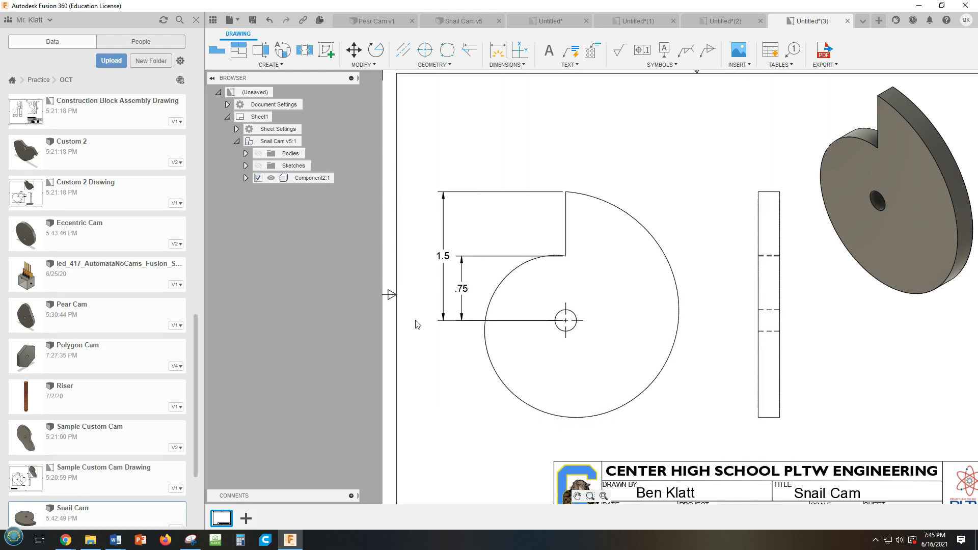
{"action": "left_click", "coordinate": [443, 260]}
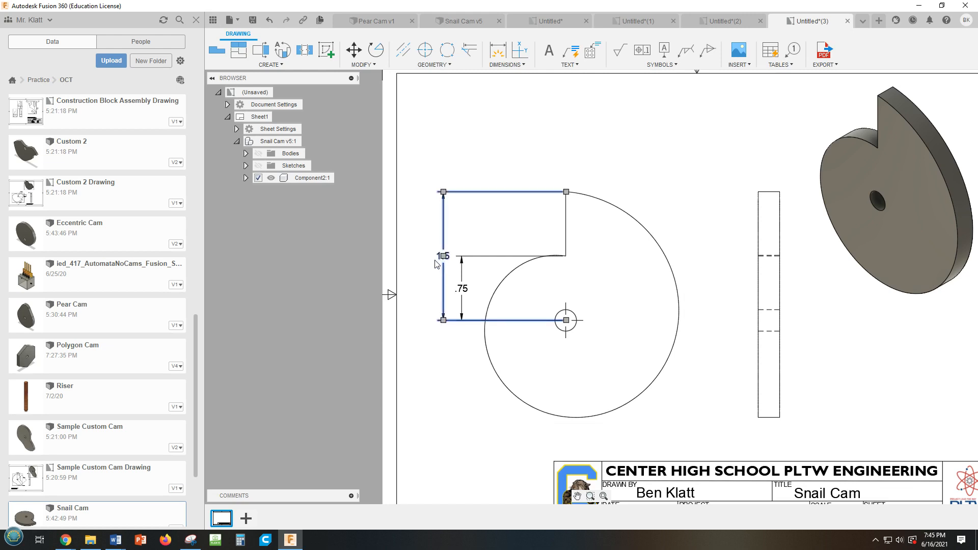
{"action": "left_click_drag", "start_coordinate": [444, 257], "coordinate": [433, 256]}
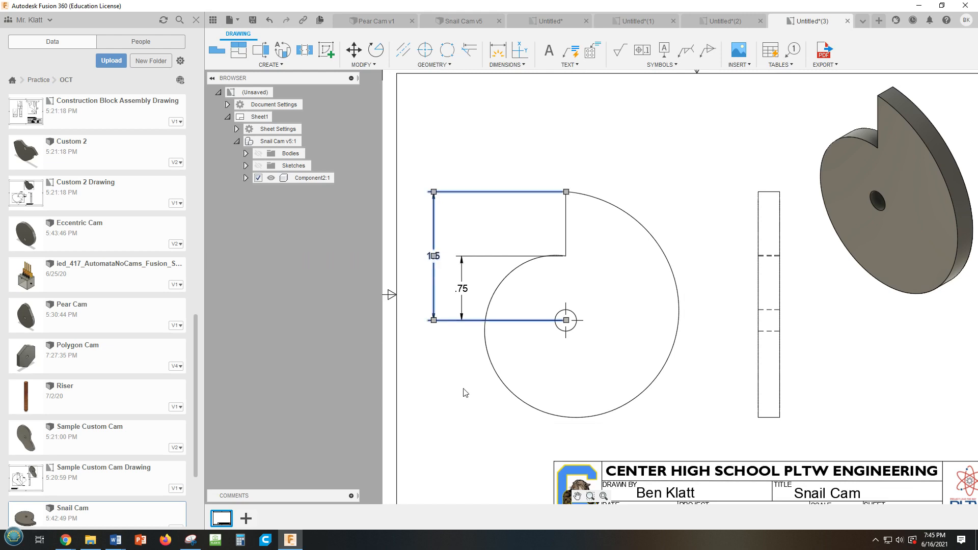
{"action": "left_click", "coordinate": [467, 402]}
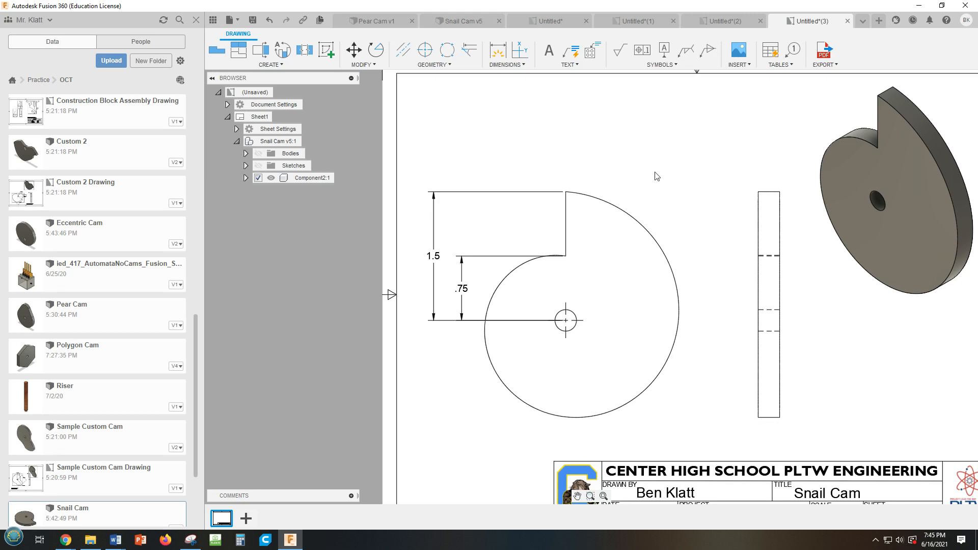
Add a leader note reading "INVOLUTE CURVE" on two lines, pointing to the lower right of the cam's outer curve
{"action": "left_click", "coordinate": [496, 55]}
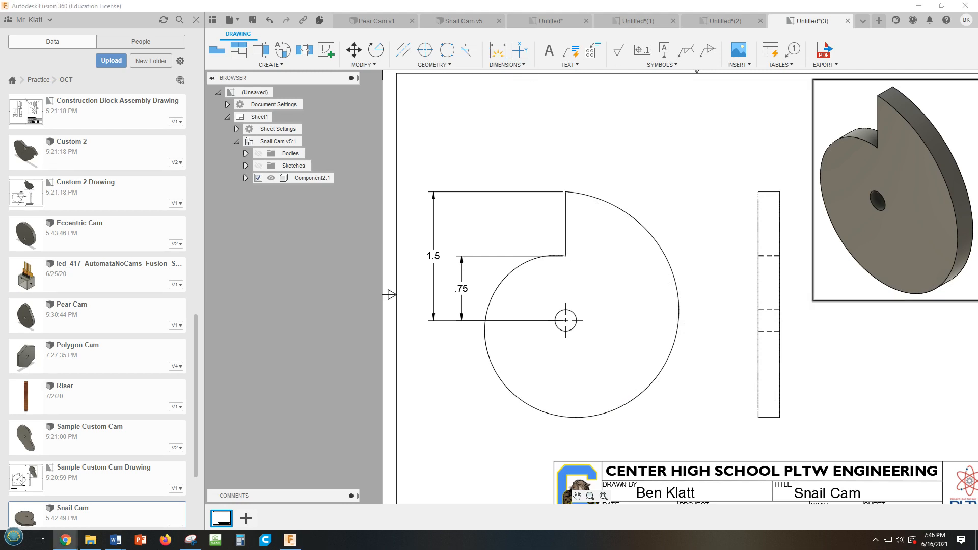
{"action": "left_click", "coordinate": [573, 52]}
{"action": "left_click", "coordinate": [648, 388]}
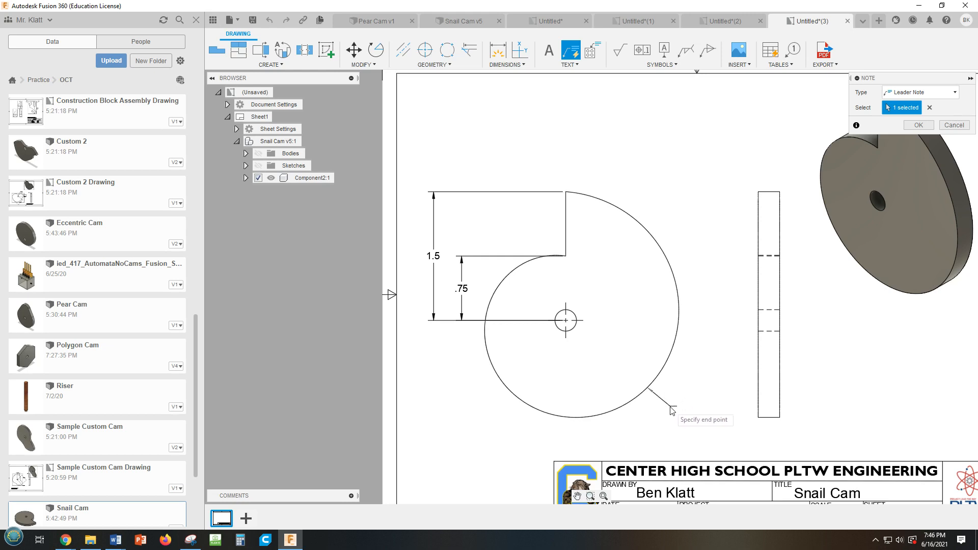
{"action": "left_click", "coordinate": [670, 407]}
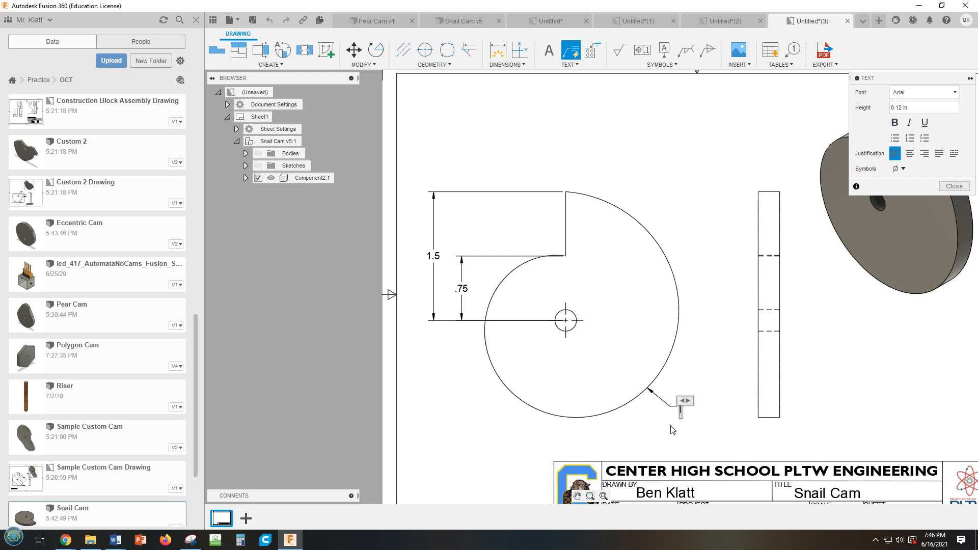
{"action": "type", "text": "INVOLUTE"}
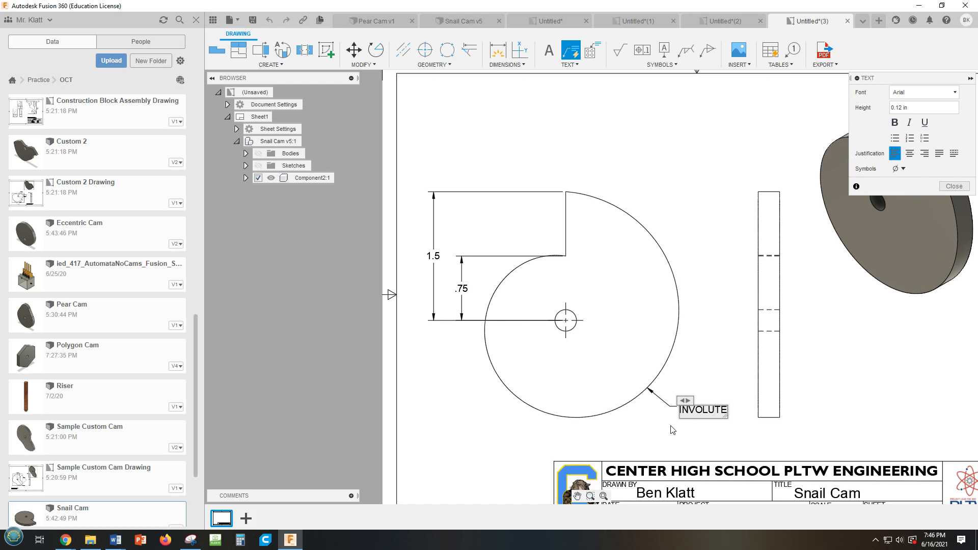
{"action": "key", "text": "Return"}
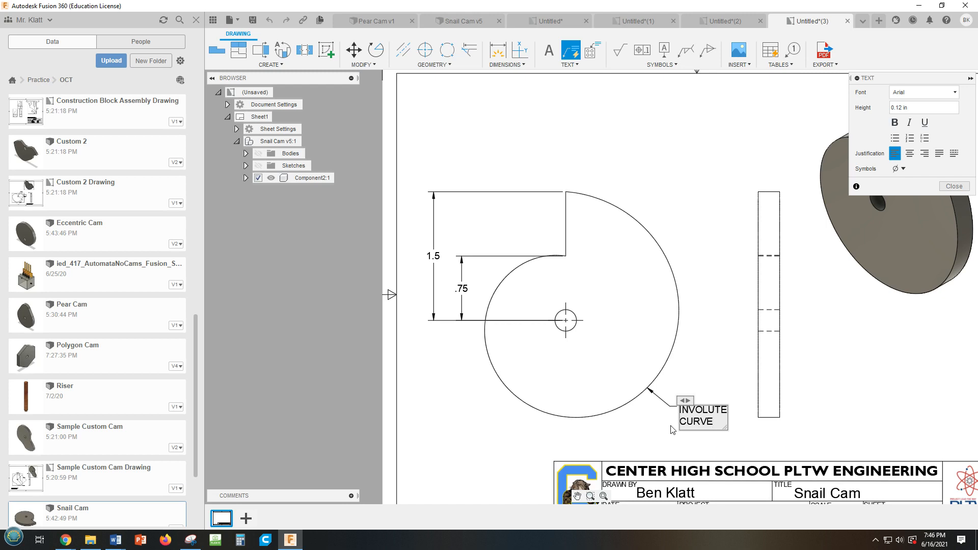
{"action": "key", "text": "Return"}
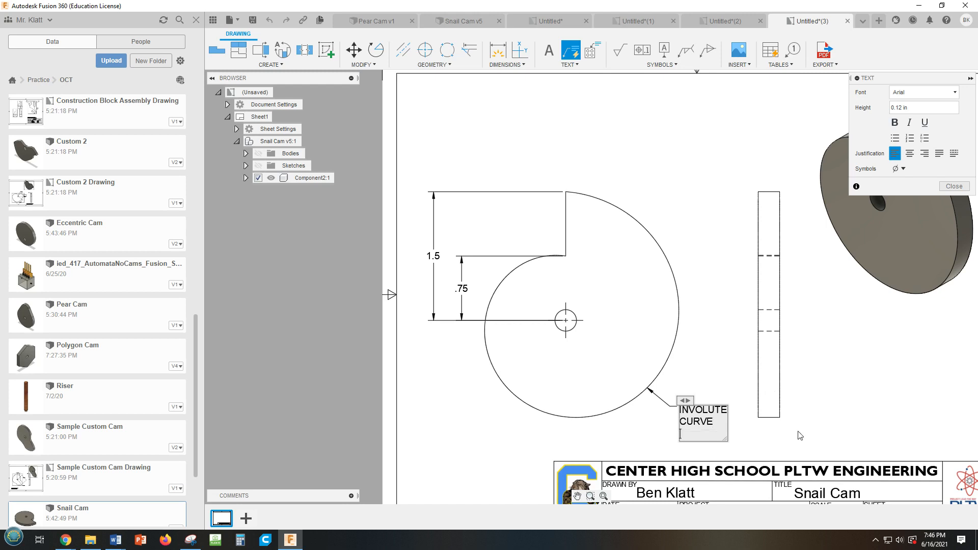
{"action": "key", "text": "BackSpace"}
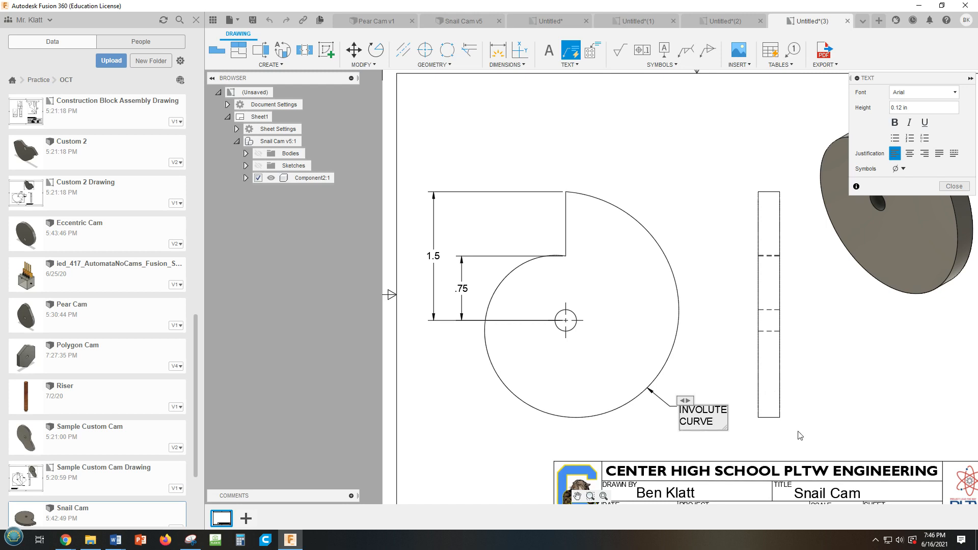
{"action": "left_click", "coordinate": [722, 352]}
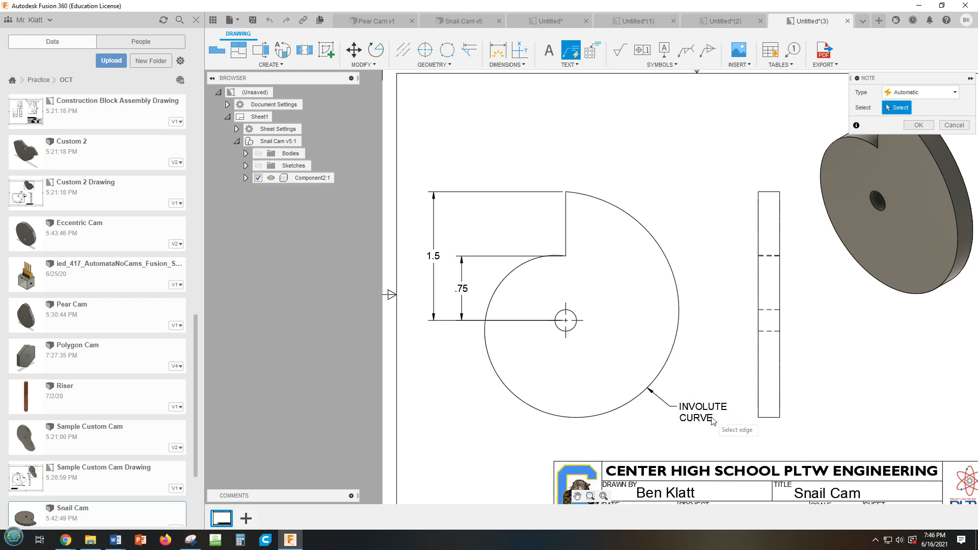
{"action": "key", "text": "Escape"}
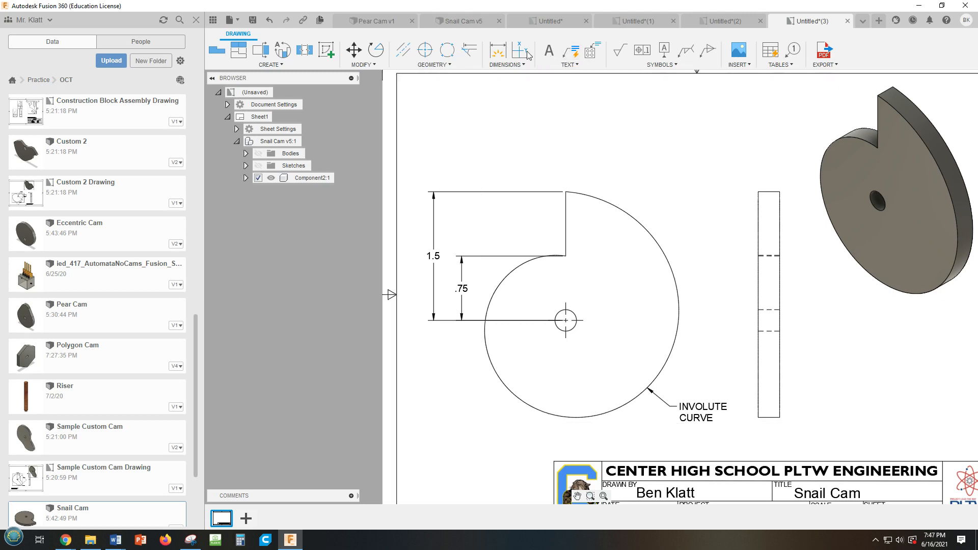
Add a centerline between the hole's two hidden lines in the side view
{"action": "left_click", "coordinate": [403, 53]}
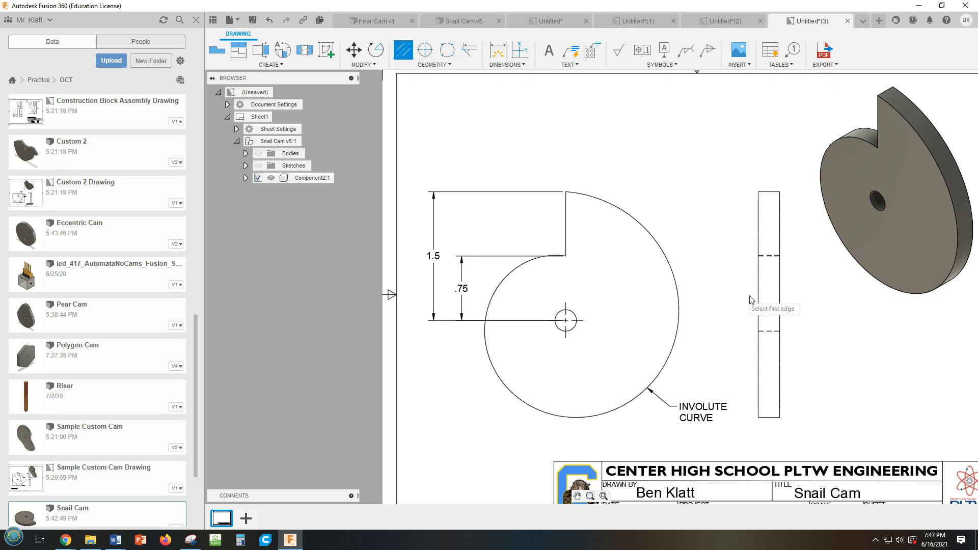
{"action": "left_click", "coordinate": [770, 309]}
{"action": "left_click", "coordinate": [776, 331]}
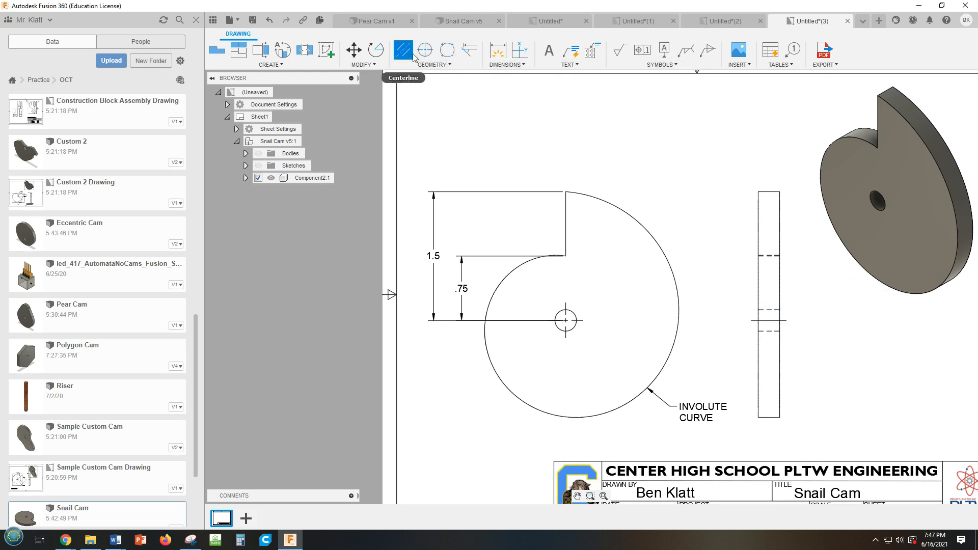
Dimension the cam's thickness in the side view, placed above the view's upper edge
{"action": "left_click", "coordinate": [498, 50]}
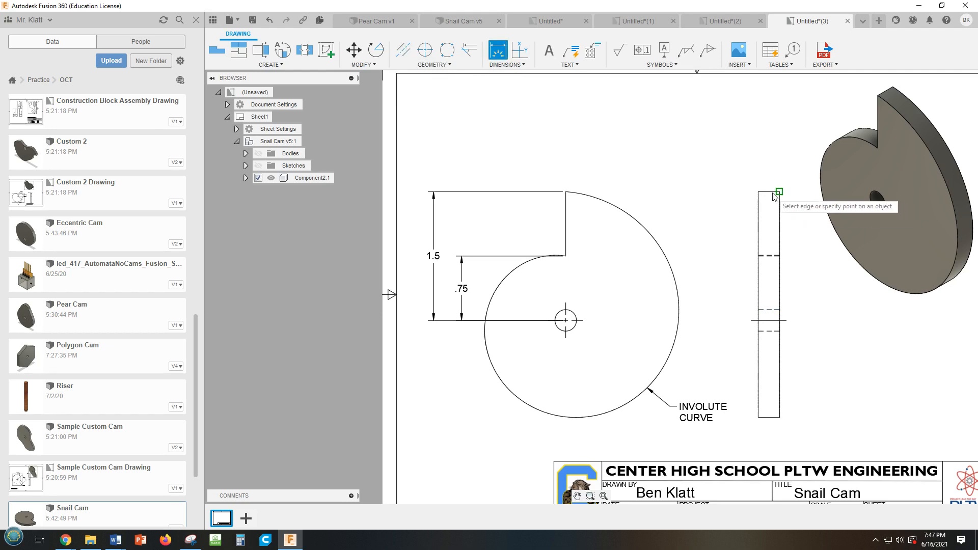
{"action": "scroll", "coordinate": [774, 193], "scroll_direction": "up", "scroll_amount": 2}
{"action": "left_click", "coordinate": [773, 193]}
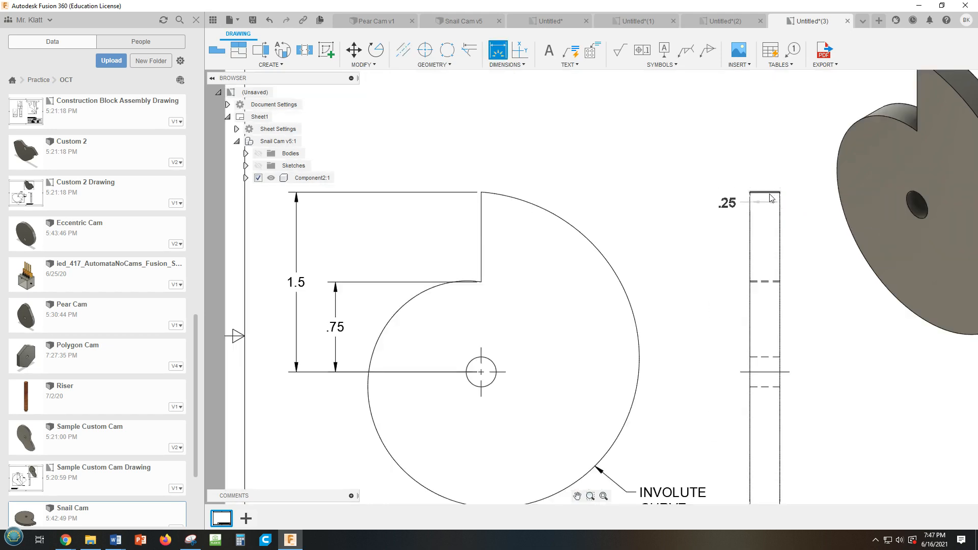
{"action": "left_click", "coordinate": [815, 164]}
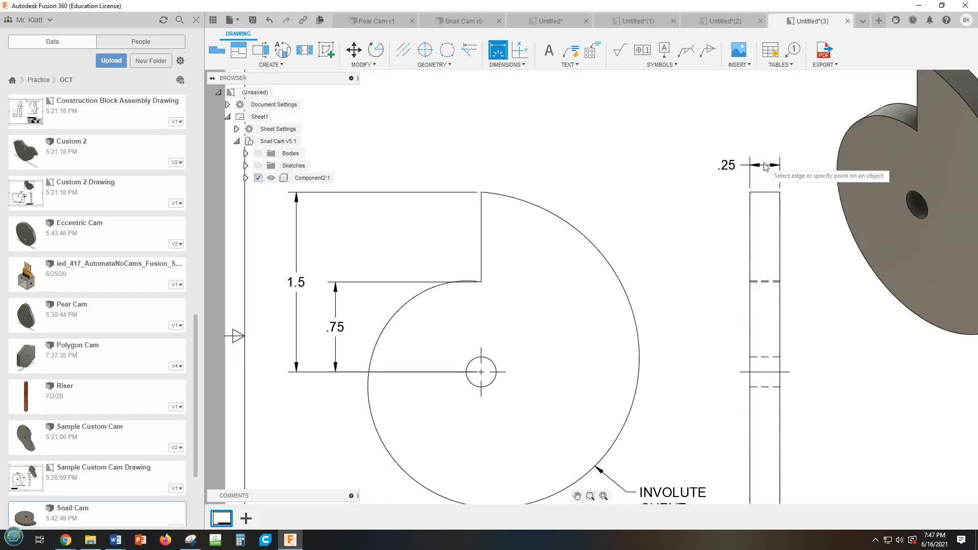
Add a diameter dimension to the hole in the front view, placed outside the cam's outline at its lower left
{"action": "scroll", "coordinate": [825, 257], "scroll_direction": "up", "scroll_amount": 1}
{"action": "scroll", "coordinate": [825, 257], "scroll_direction": "down", "scroll_amount": 3}
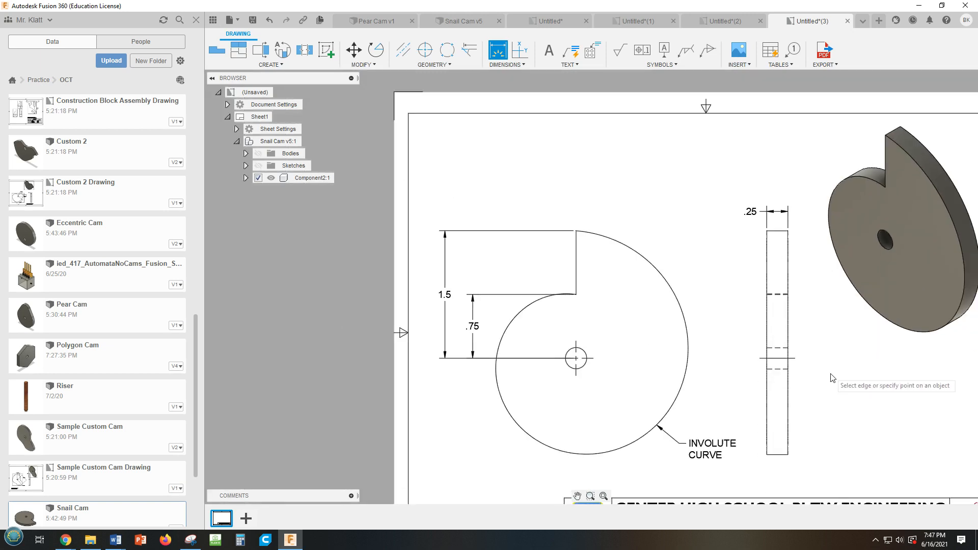
{"action": "middle_click_drag", "start_coordinate": [830, 396], "coordinate": [816, 315]}
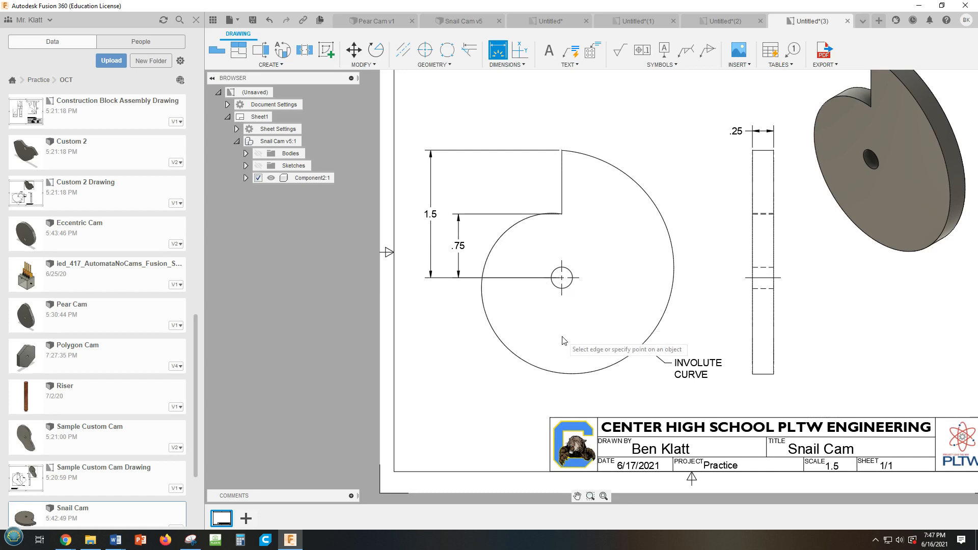
{"action": "left_click", "coordinate": [567, 288]}
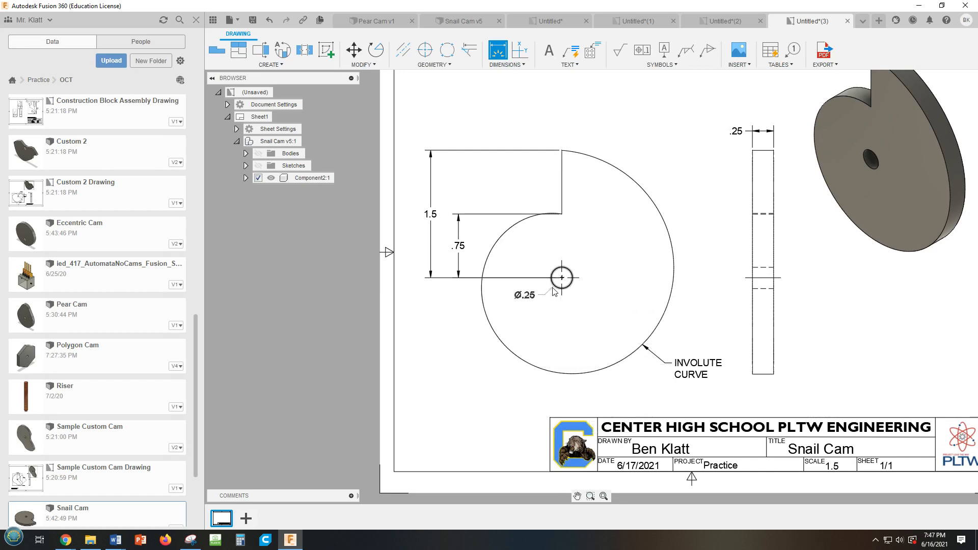
{"action": "left_click", "coordinate": [502, 380]}
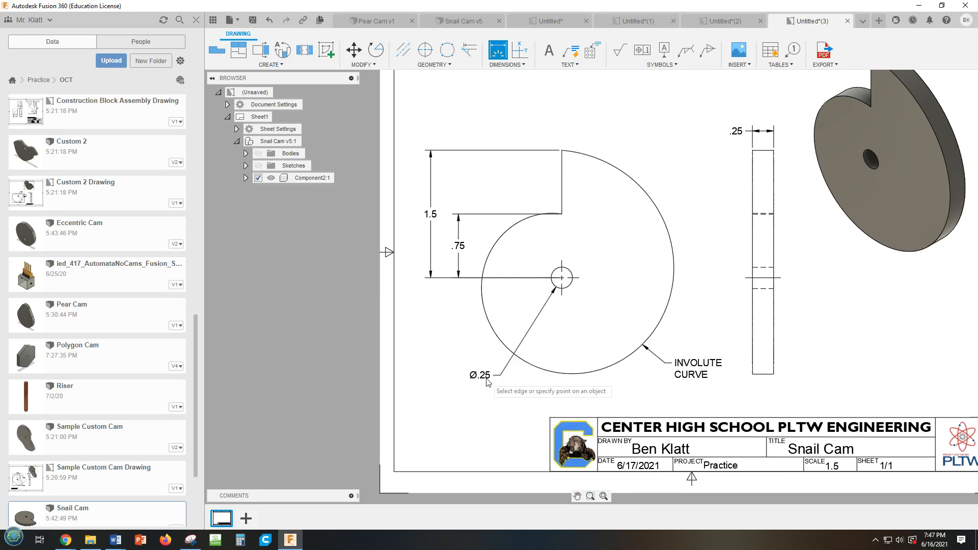
{"action": "key", "text": "Escape"}
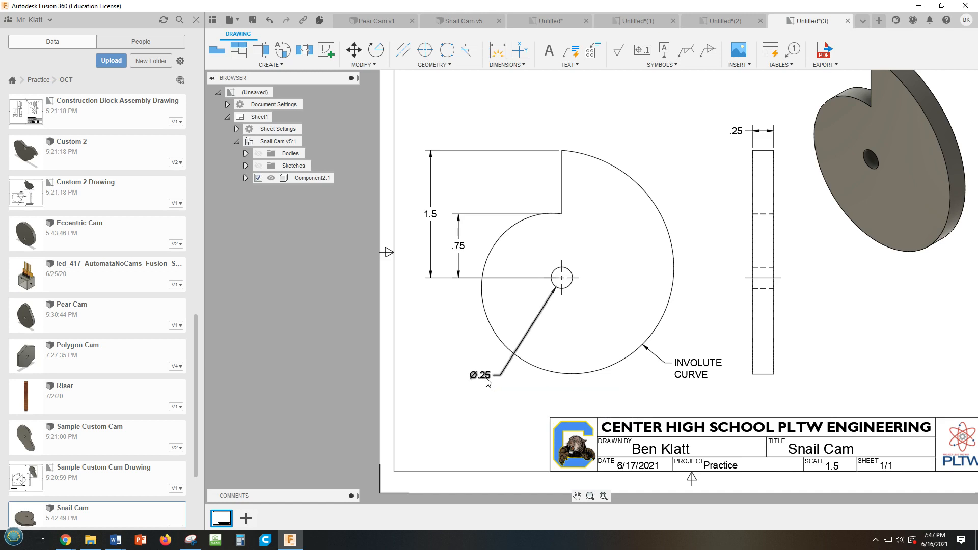
Append "THRU" after the value in the hole's diameter dimension text
{"action": "double_click", "coordinate": [481, 375]}
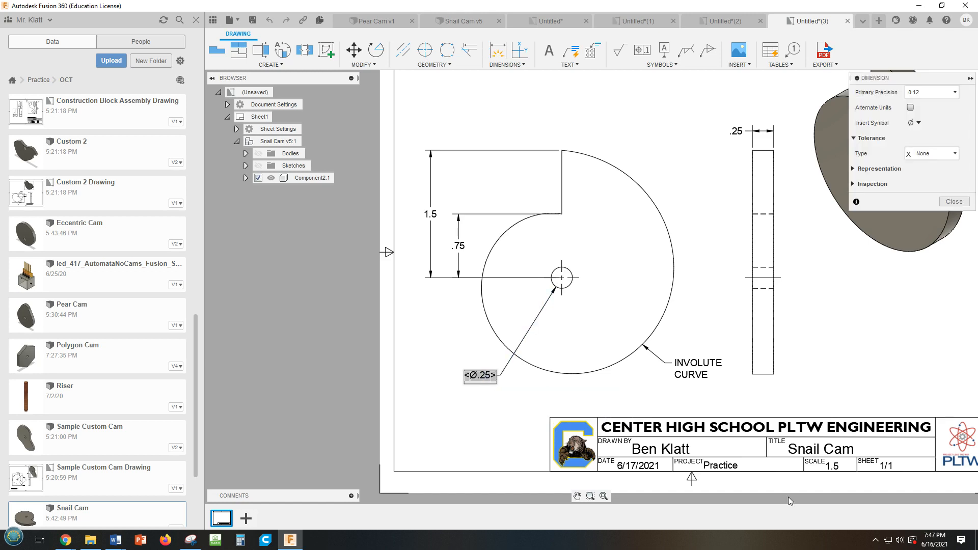
{"action": "type", "text": "THRU"}
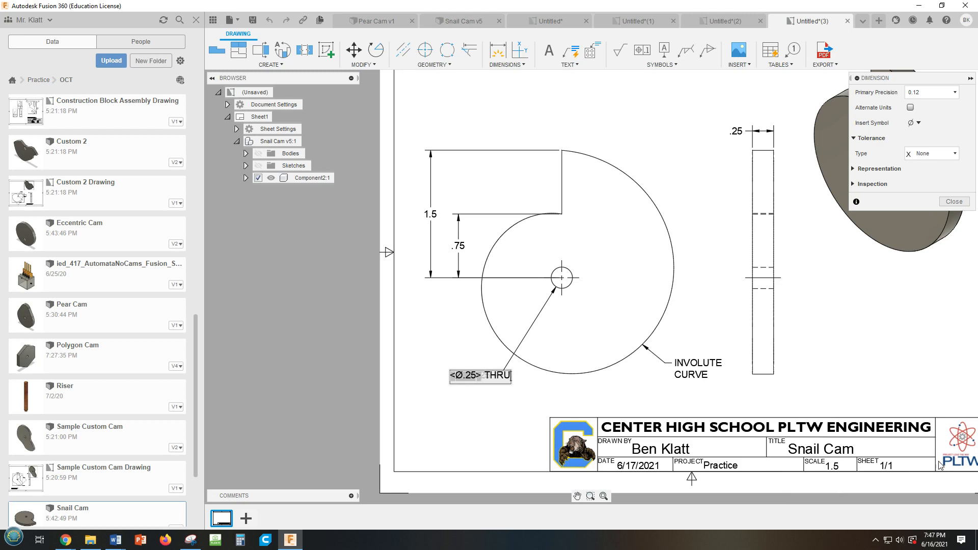
{"action": "left_click", "coordinate": [896, 392]}
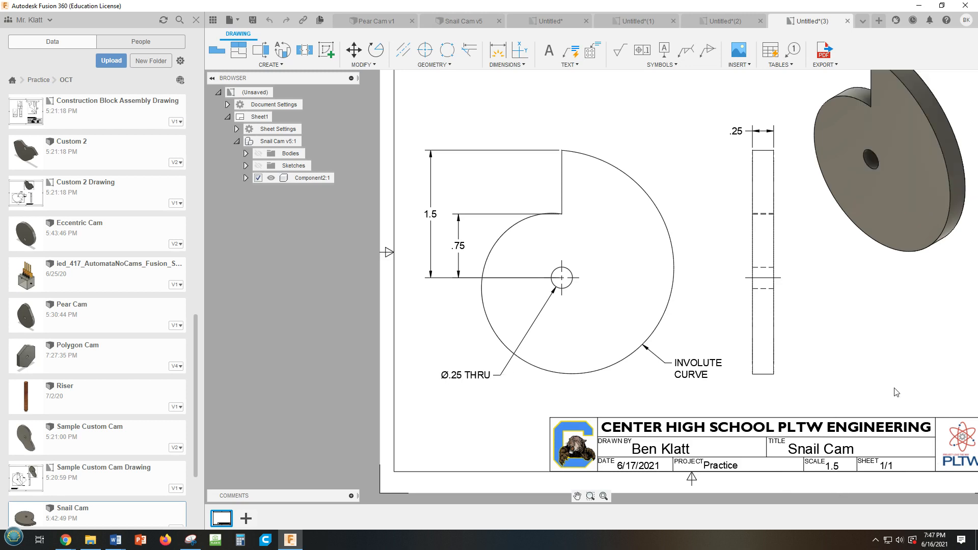
{"action": "scroll", "coordinate": [896, 392], "scroll_direction": "down", "scroll_amount": 2}
{"action": "scroll", "coordinate": [792, 402], "scroll_direction": "down", "scroll_amount": 1}
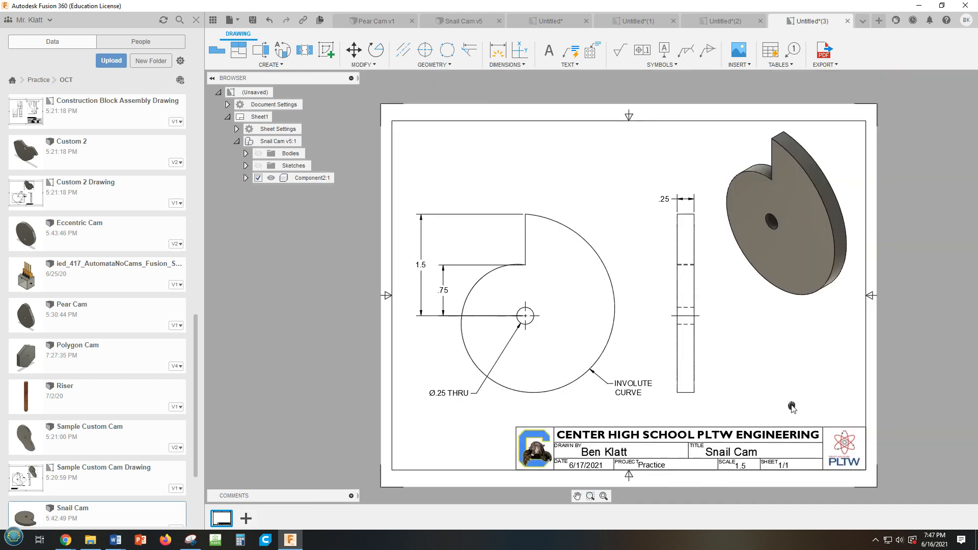